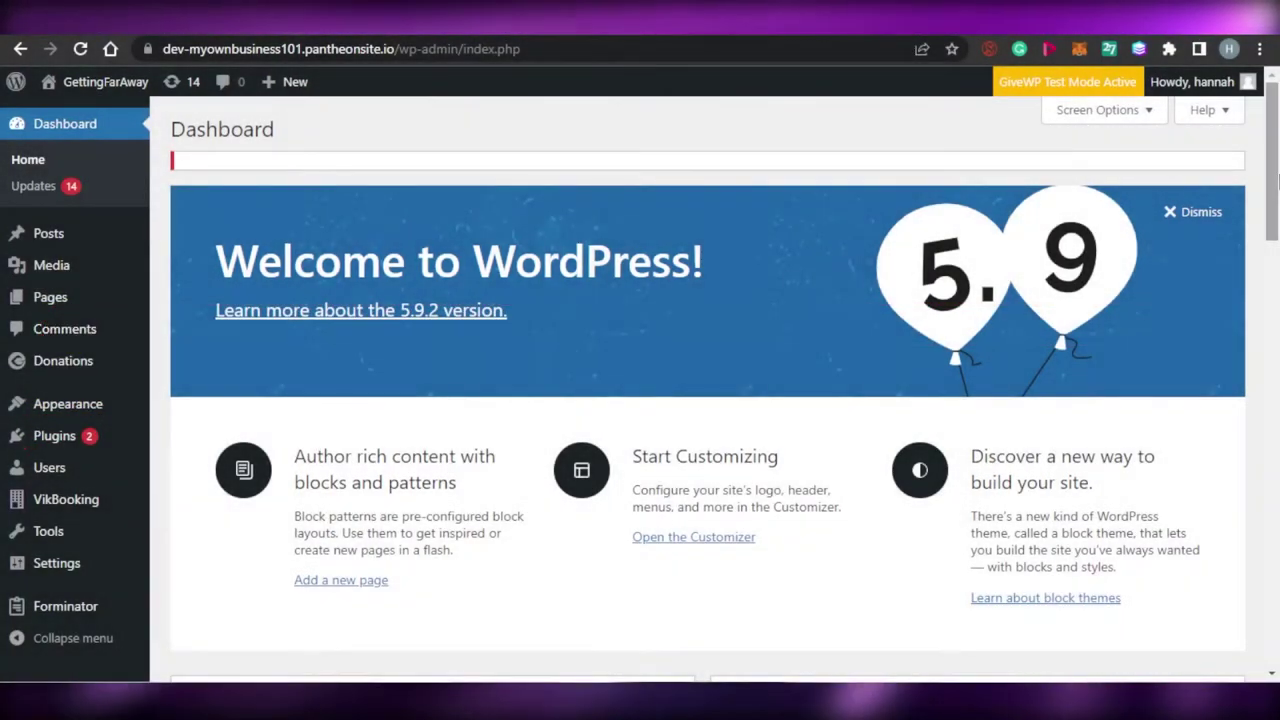
Go to Plugins > Add New and place the cursor in the Search plugins field.
scroll(708, 388, down, 3)
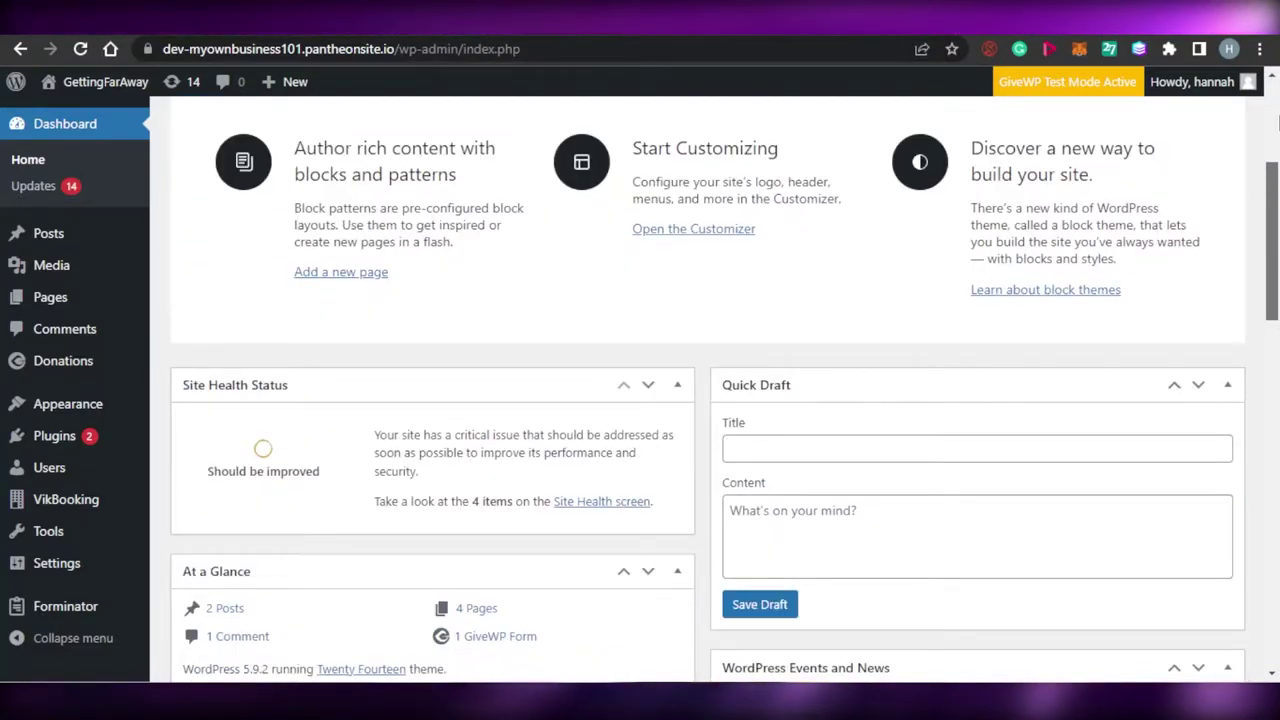
scroll(1277, 121, down, 1)
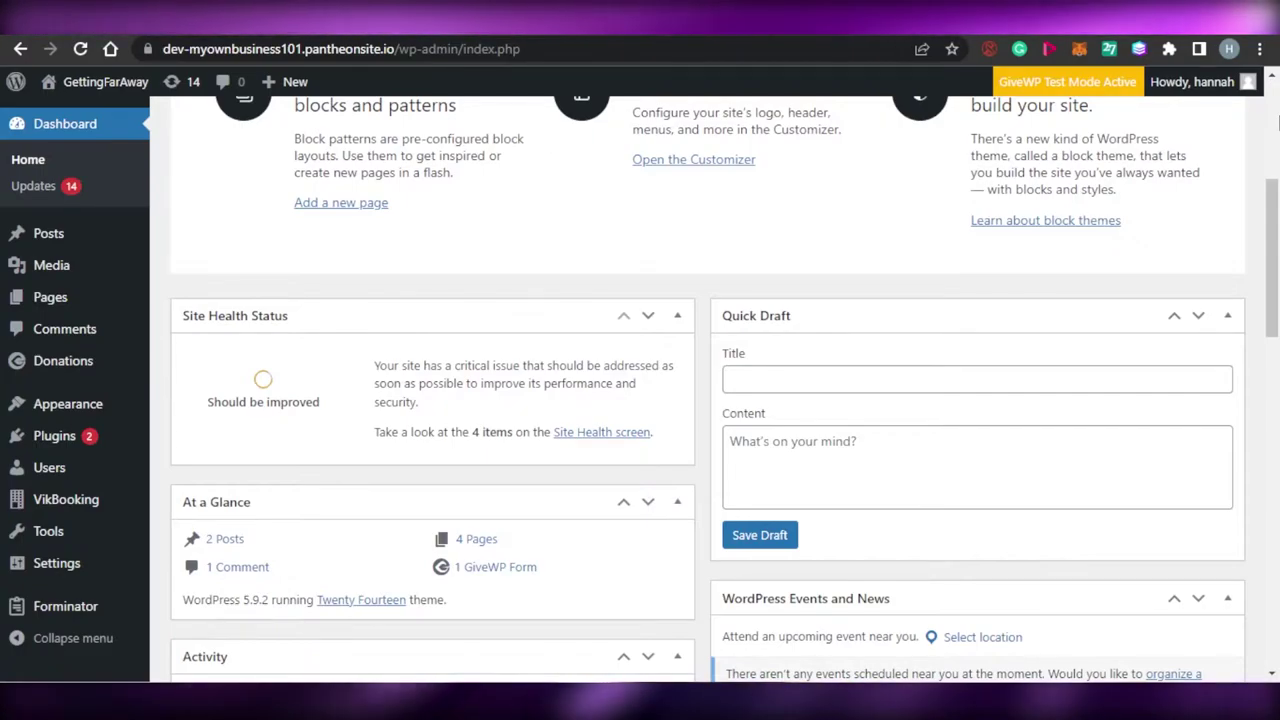
scroll(1277, 121, up, 5)
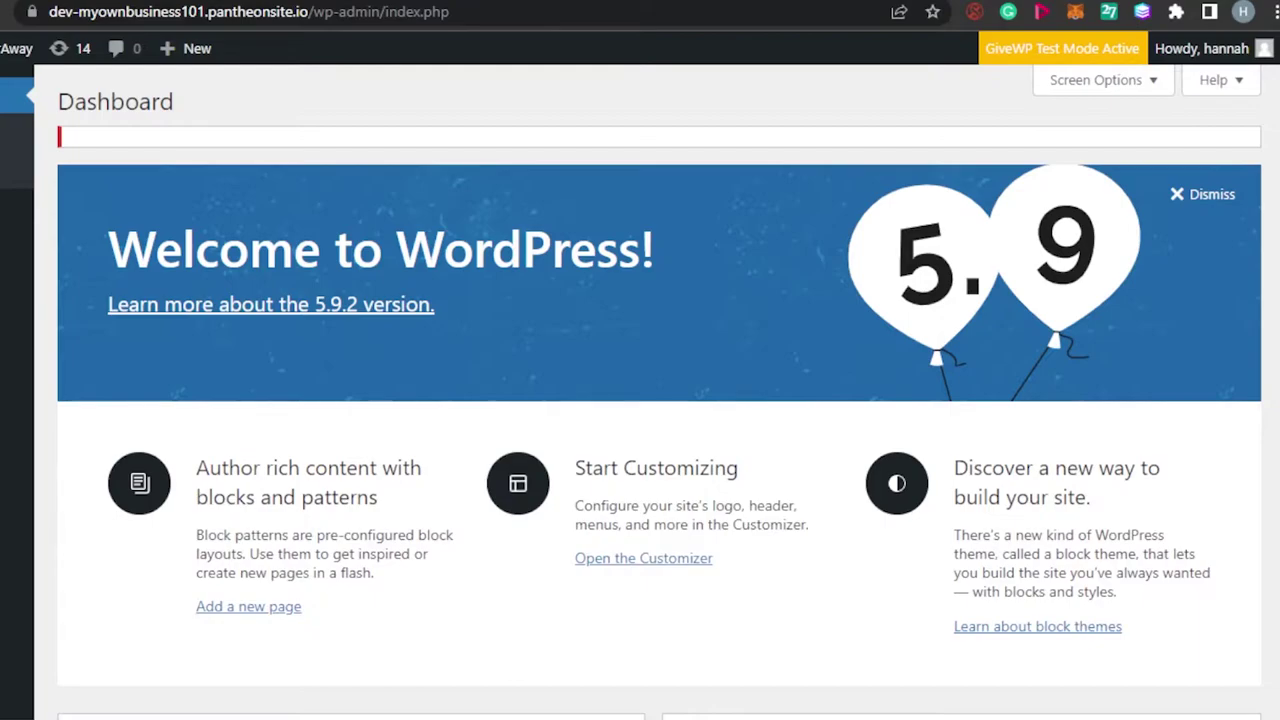
scroll(660, 400, down, 7)
scroll(660, 400, up, 7)
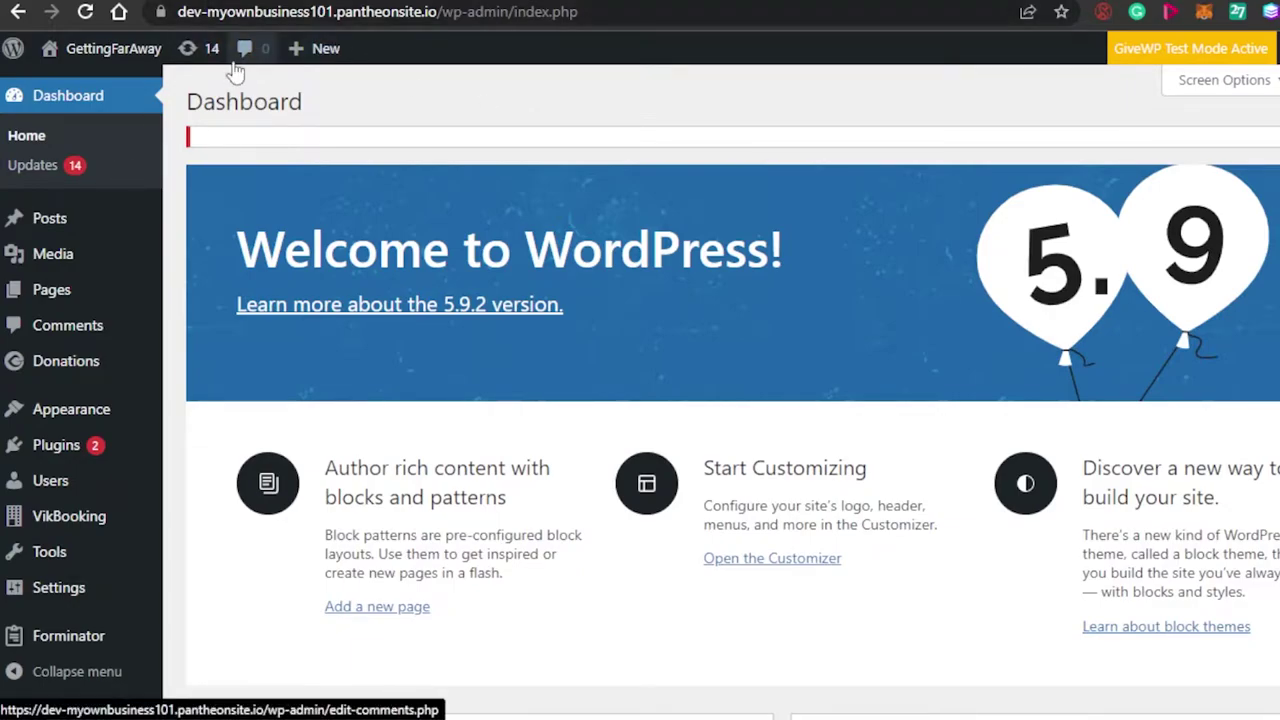
mouse_move(57, 447)
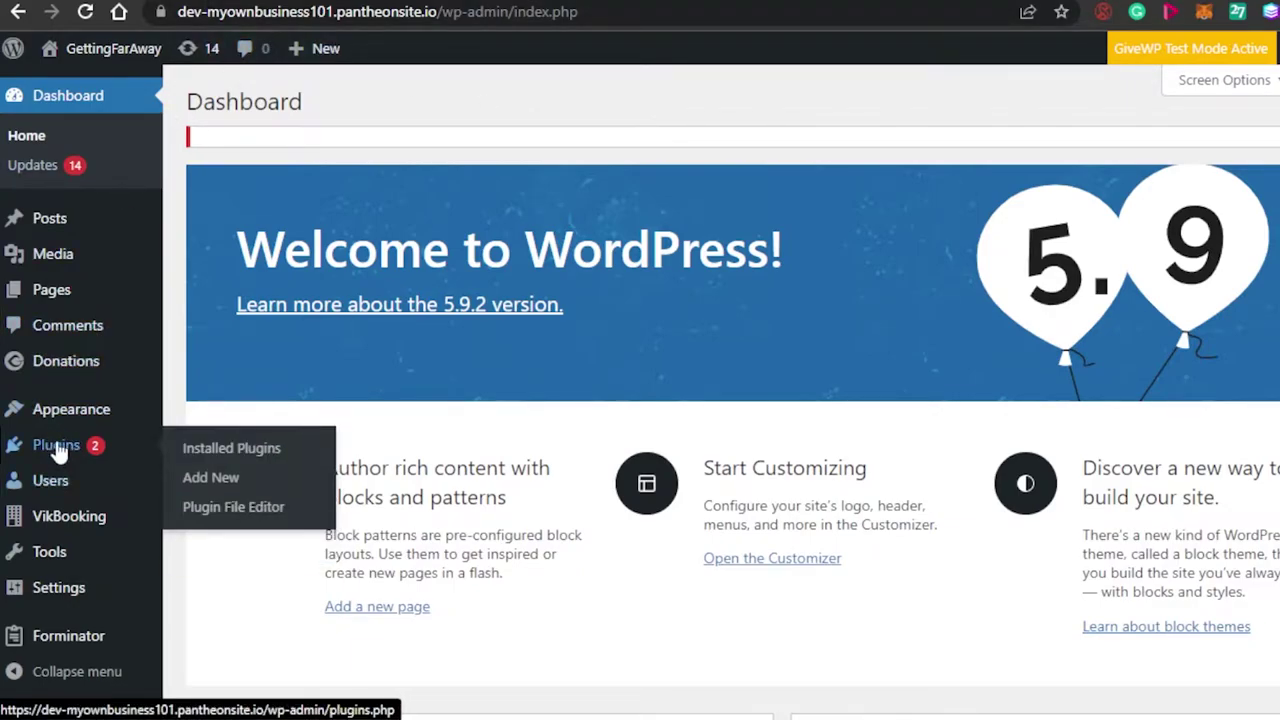
click(203, 479)
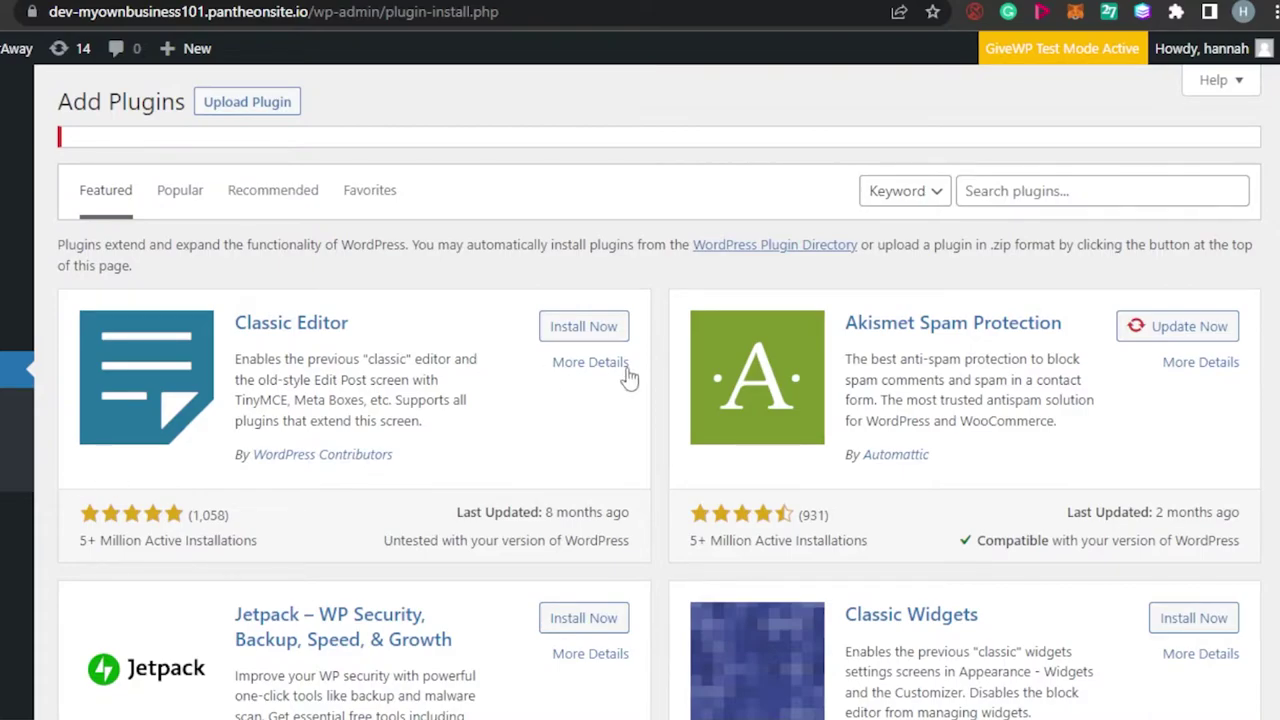
click(1001, 191)
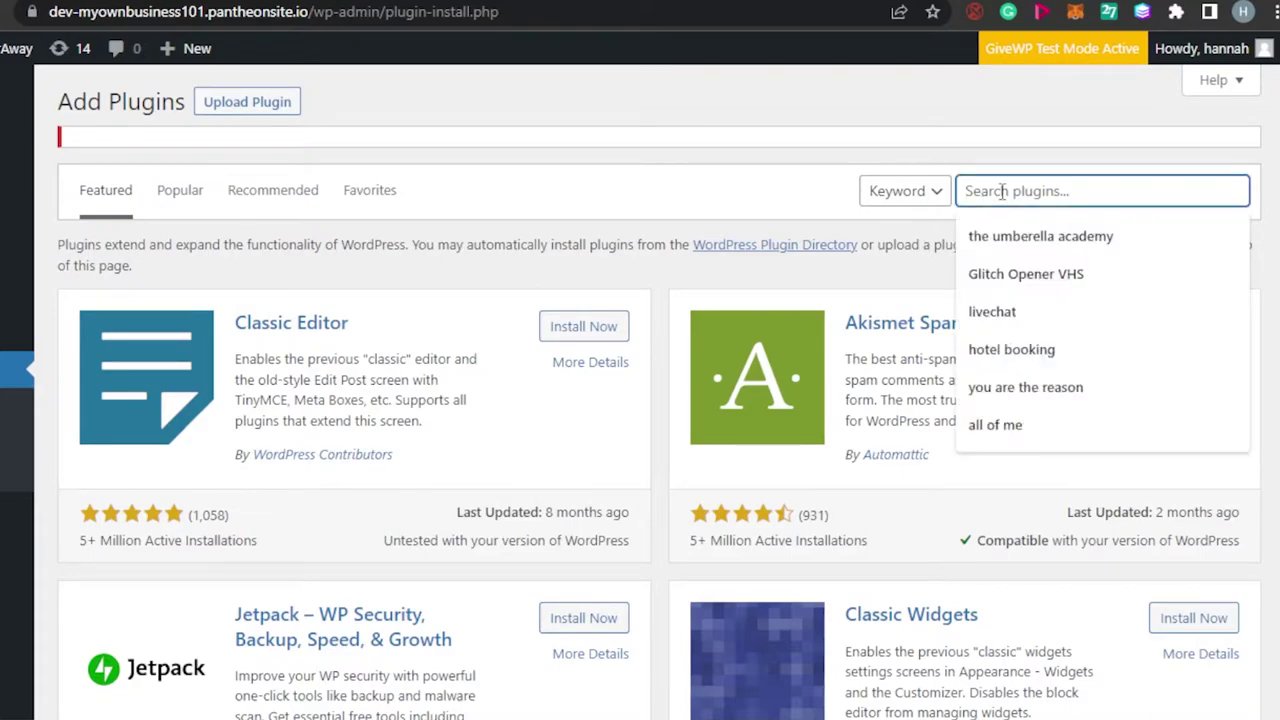
Search plugins for 'car dealership' and browse the 17 results.
text(car dealership)
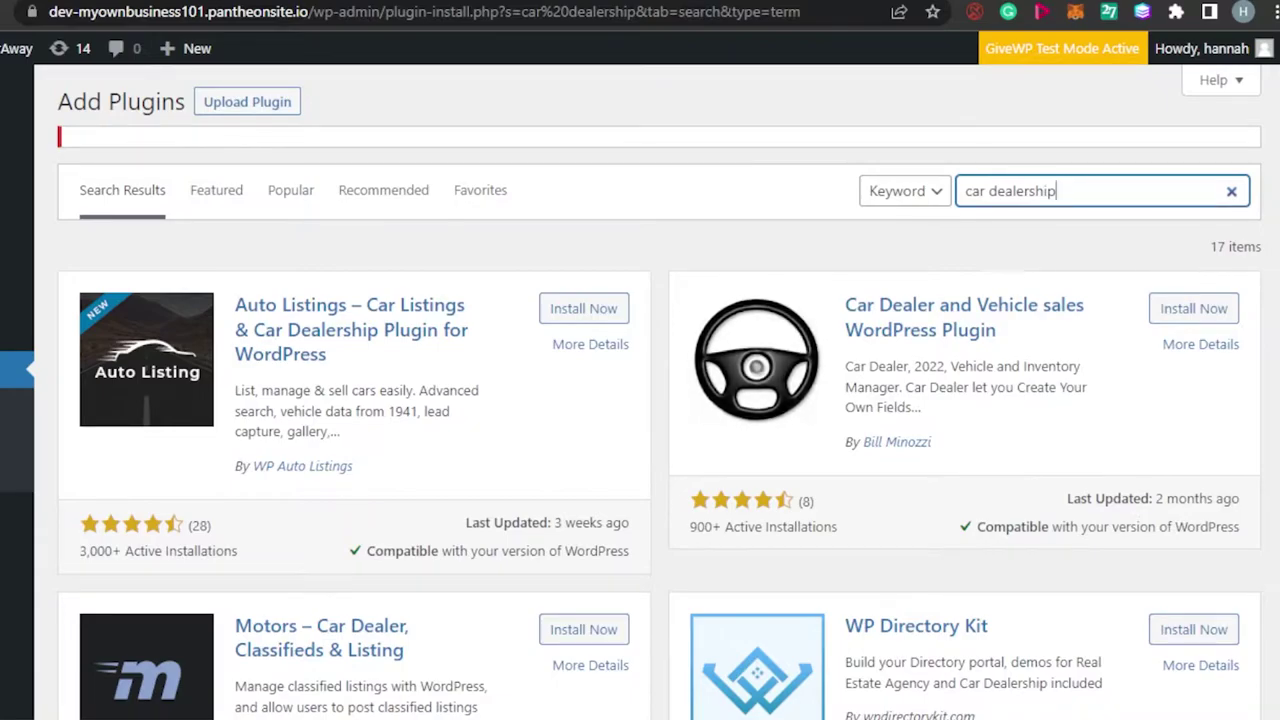
scroll(640, 400, down, 3)
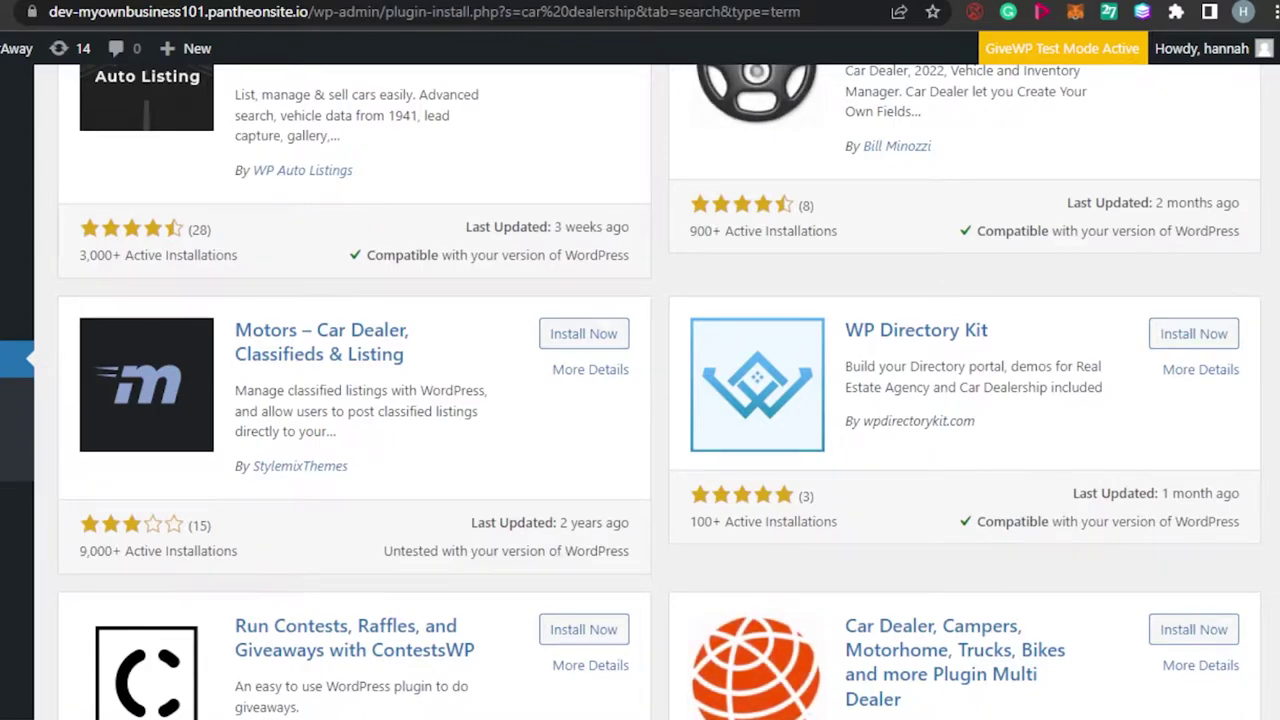
scroll(640, 390, down, 4)
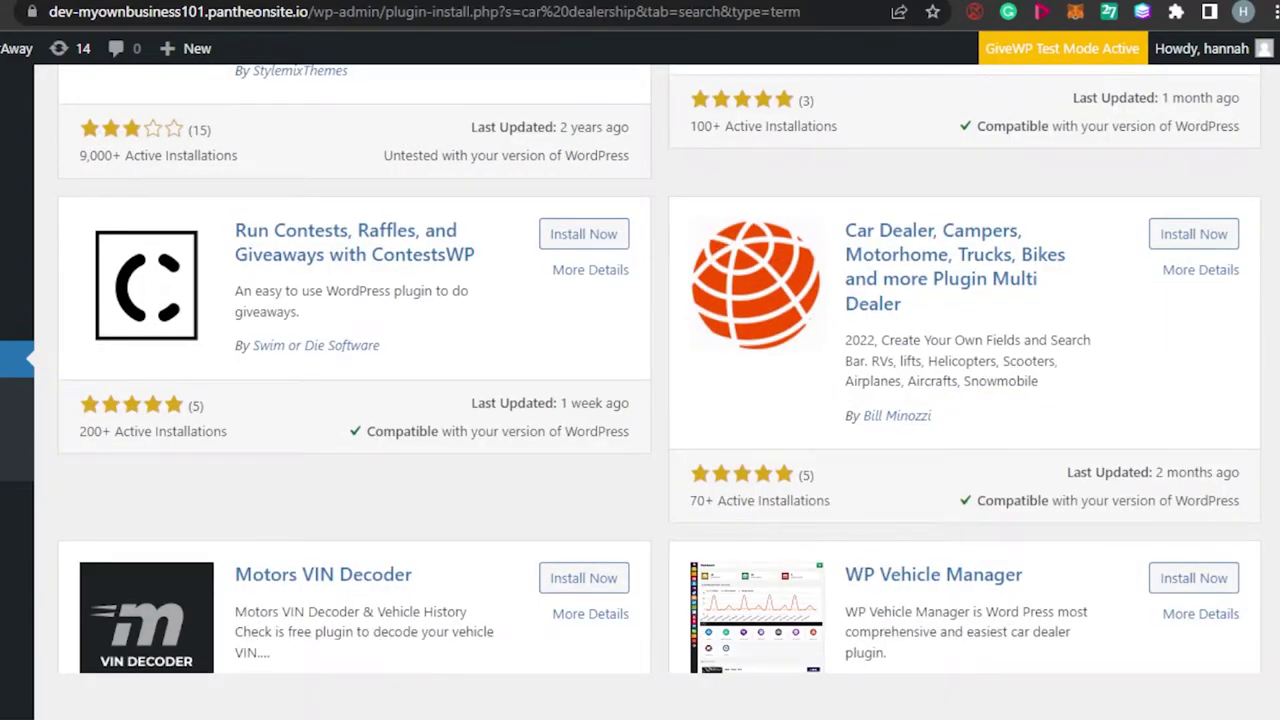
scroll(640, 390, down, 1)
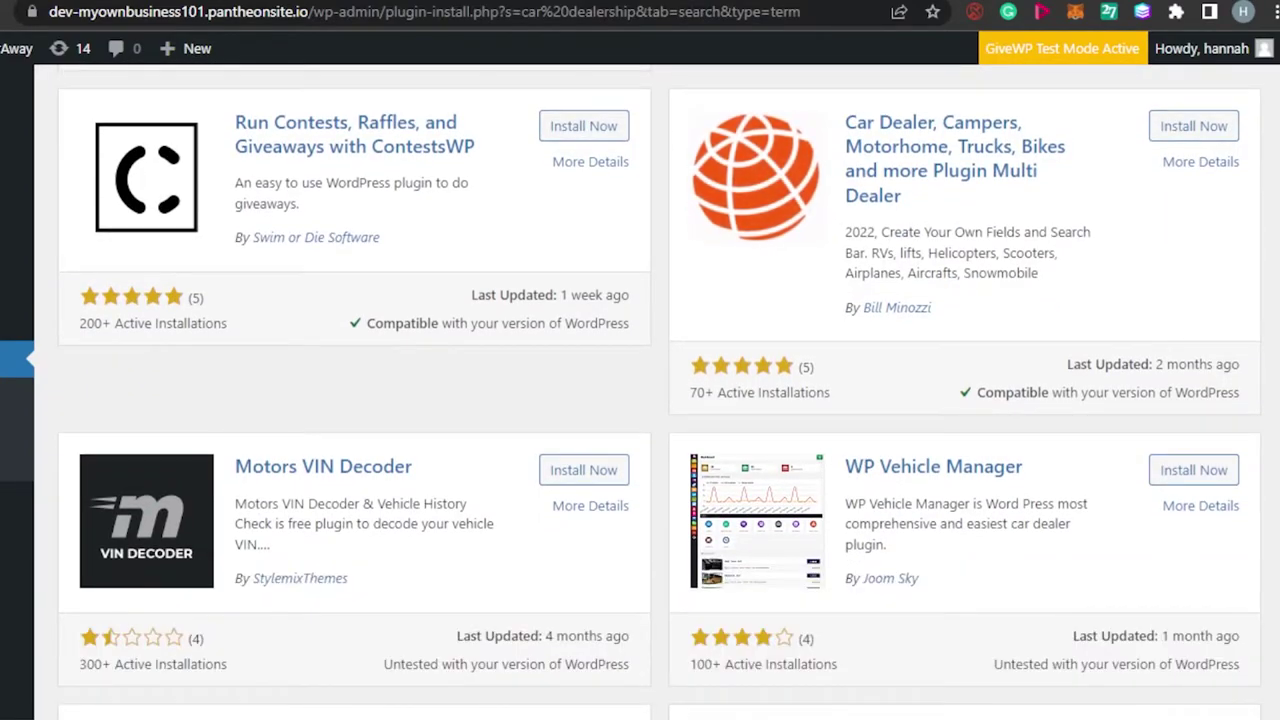
scroll(640, 390, down, 7)
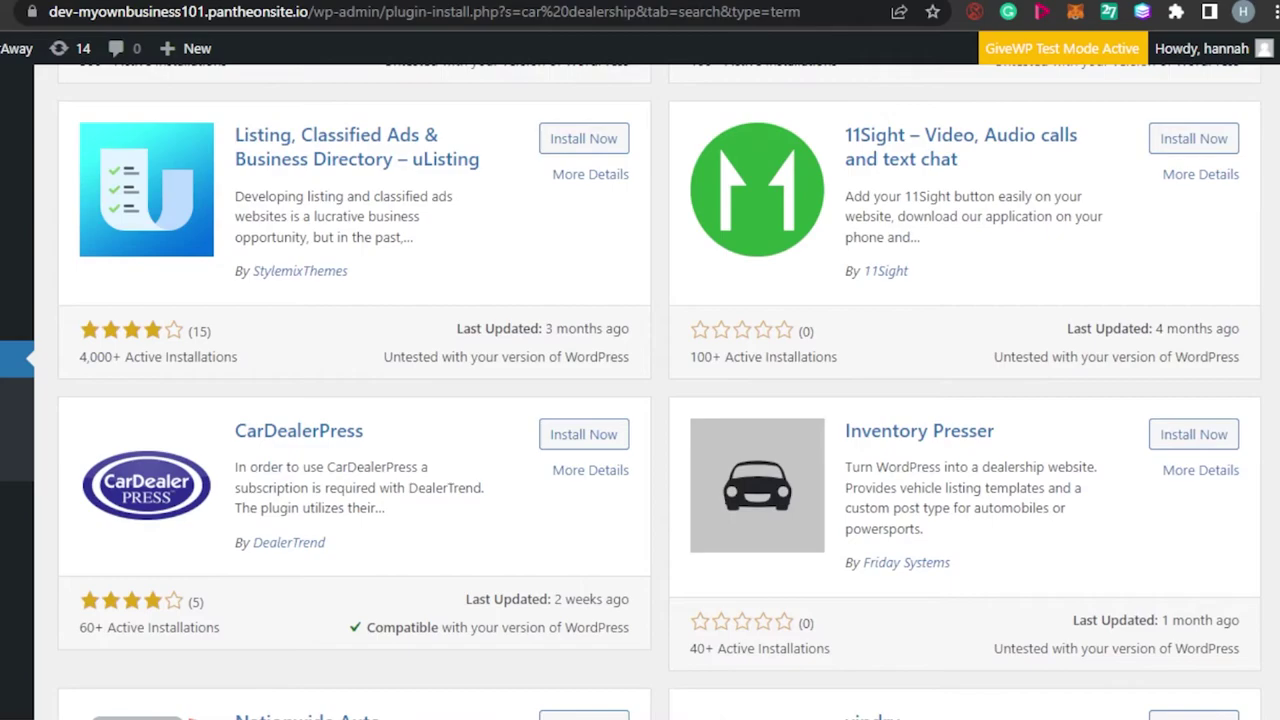
scroll(640, 390, up, 11)
scroll(766, 290, up, 3)
scroll(766, 290, down, 1)
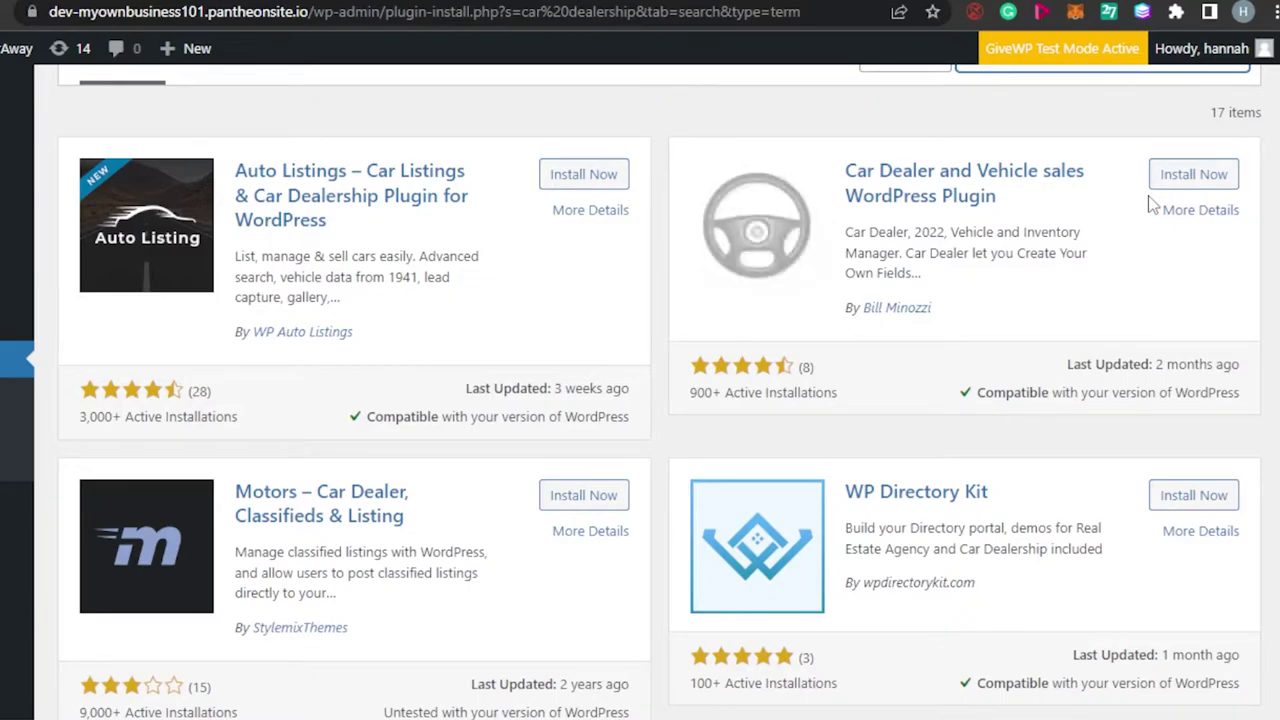
Install the Car Dealer and Vehicle sales plugin from the results and activate it.
click(1180, 180)
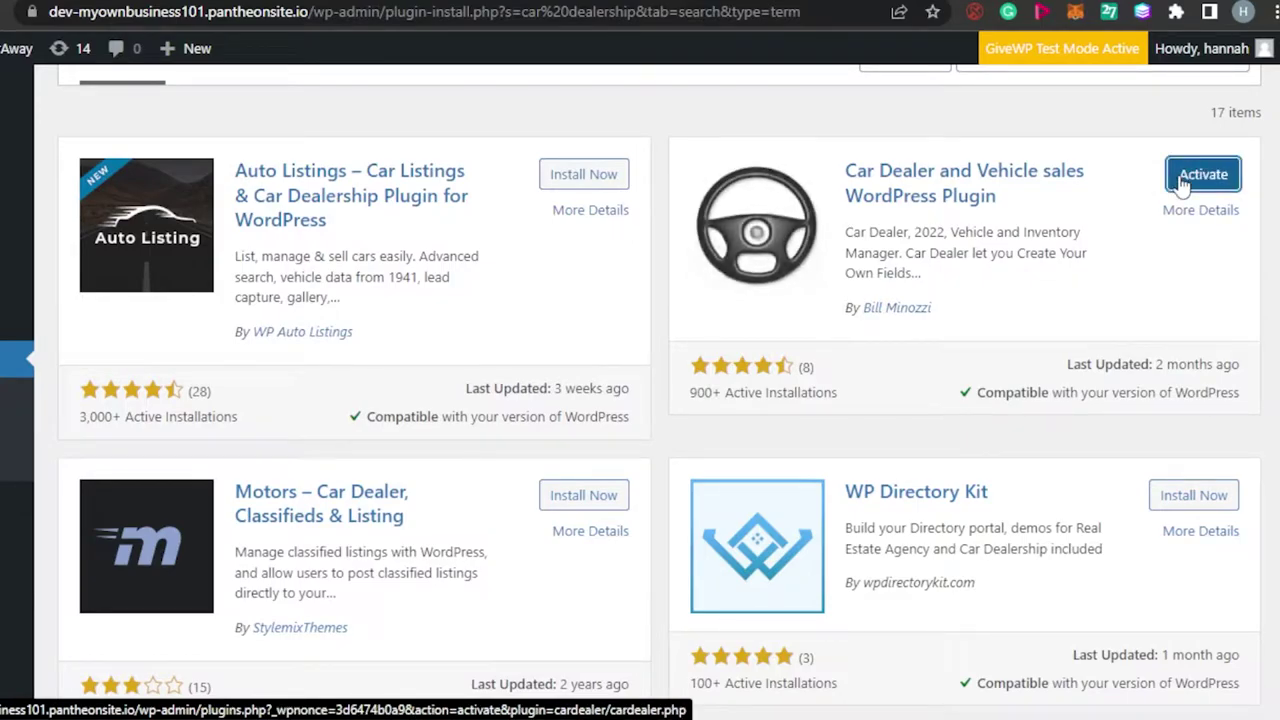
click(1183, 187)
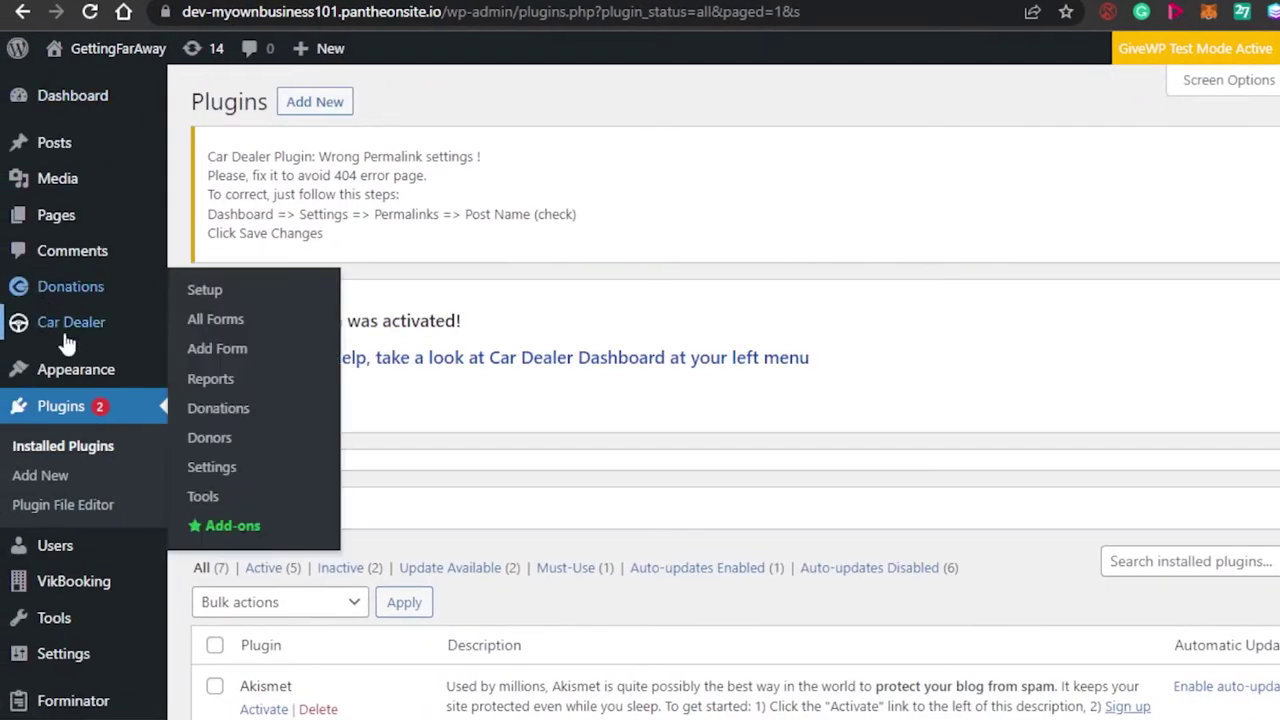
Read the Car Dealer Help and Support page, including its permalink settings warning.
mouse_move(26, 334)
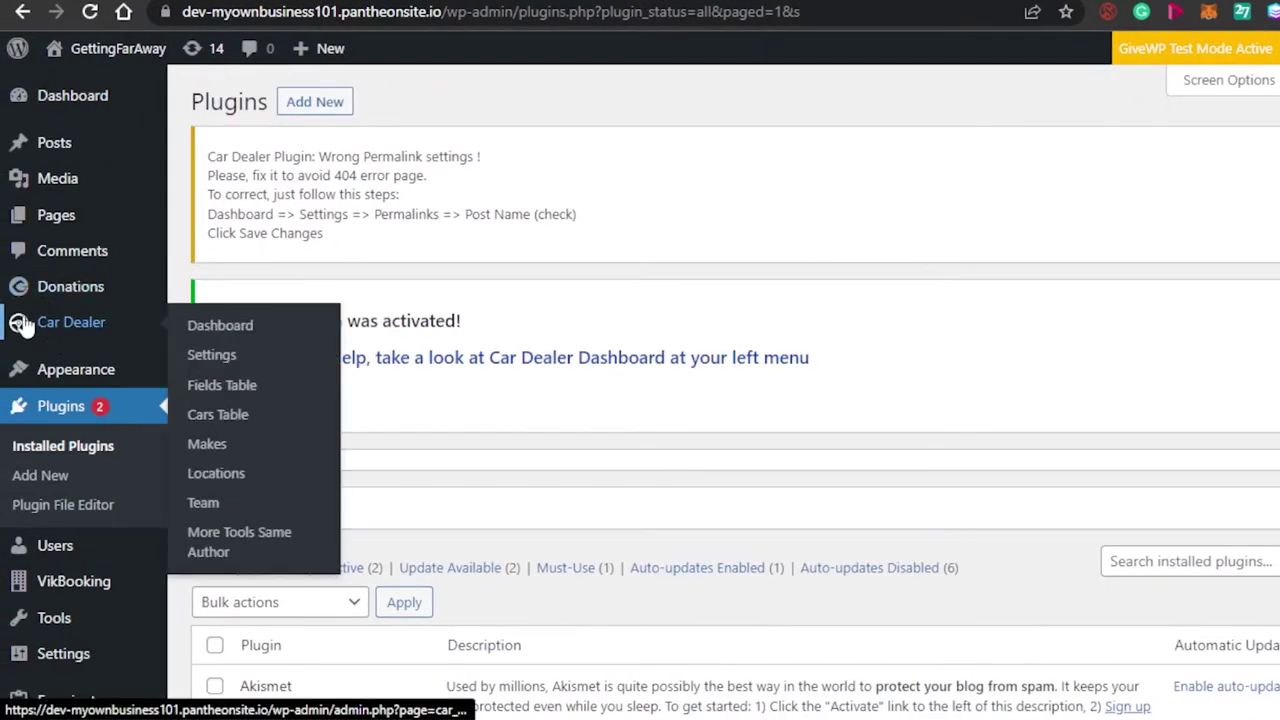
click(68, 330)
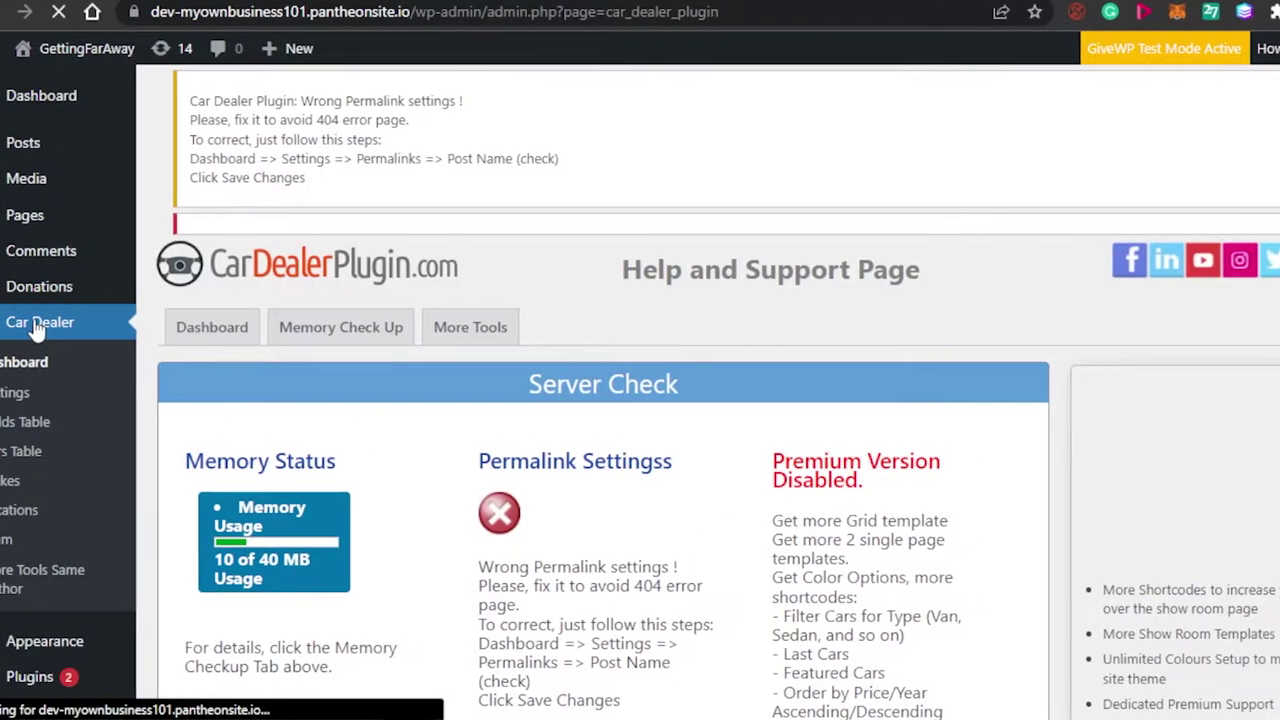
scroll(68, 330, down, 8)
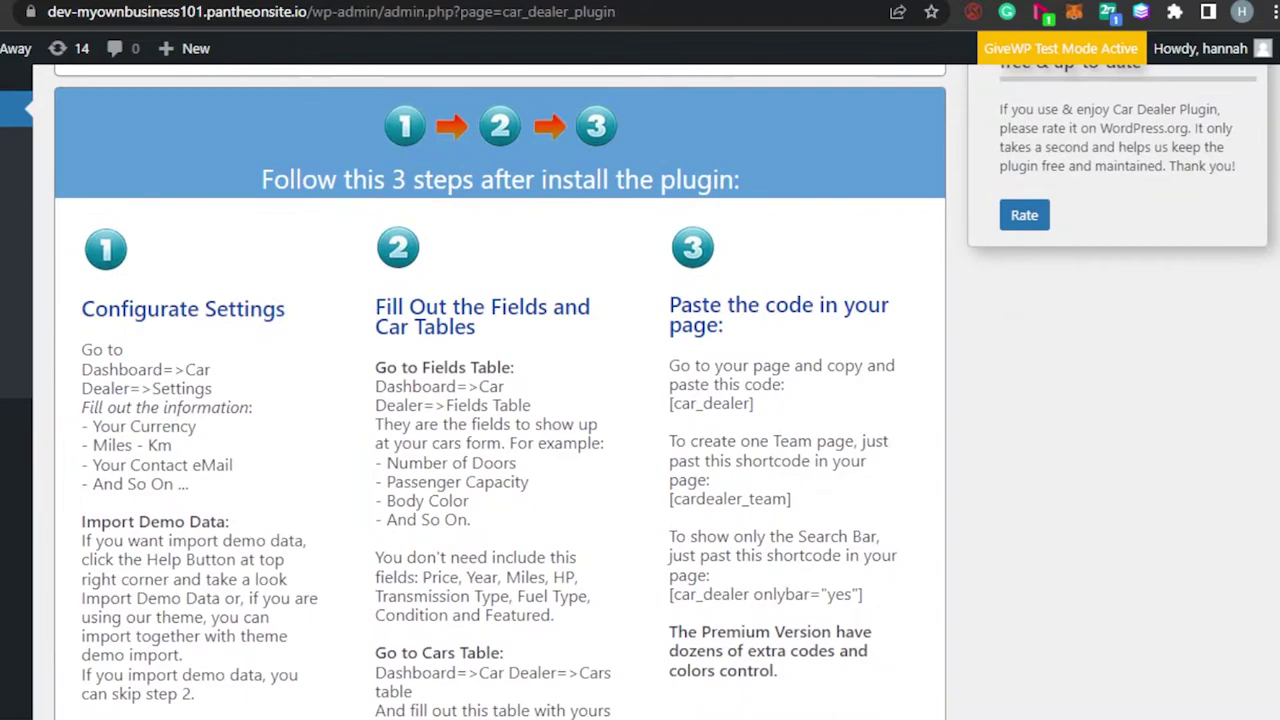
scroll(500, 400, down, 5)
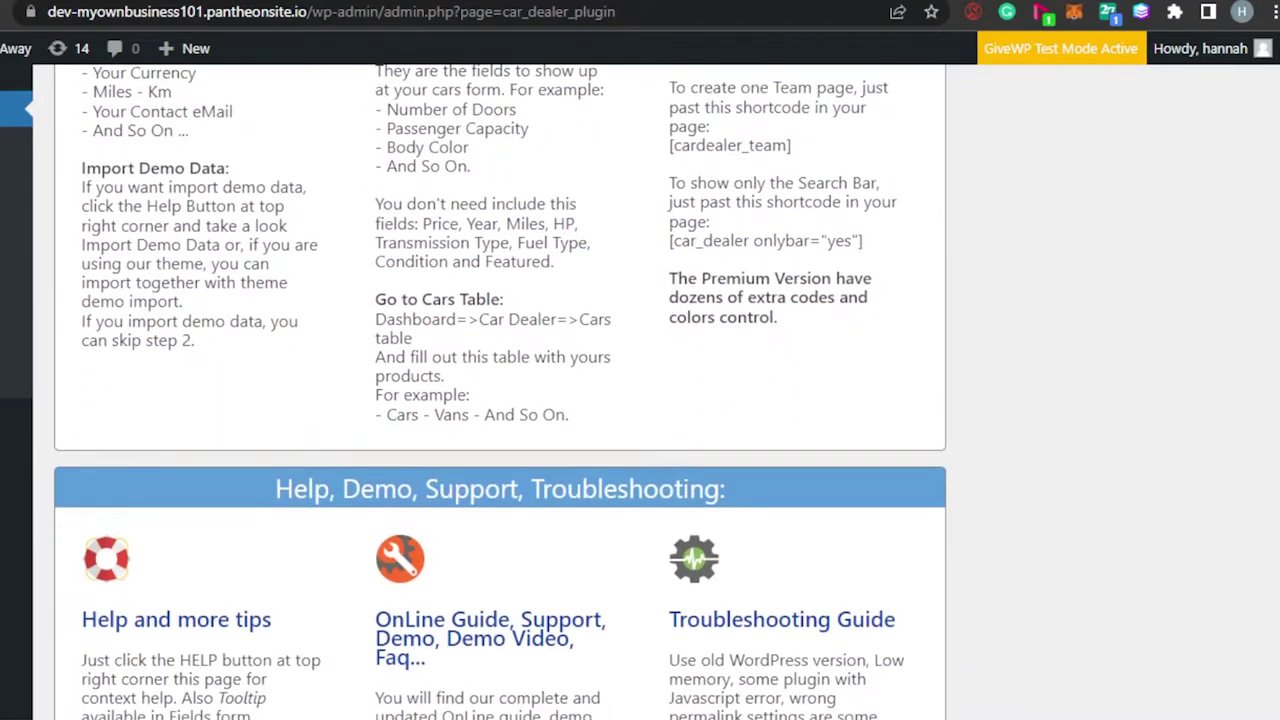
scroll(500, 400, up, 2)
scroll(500, 400, up, 3)
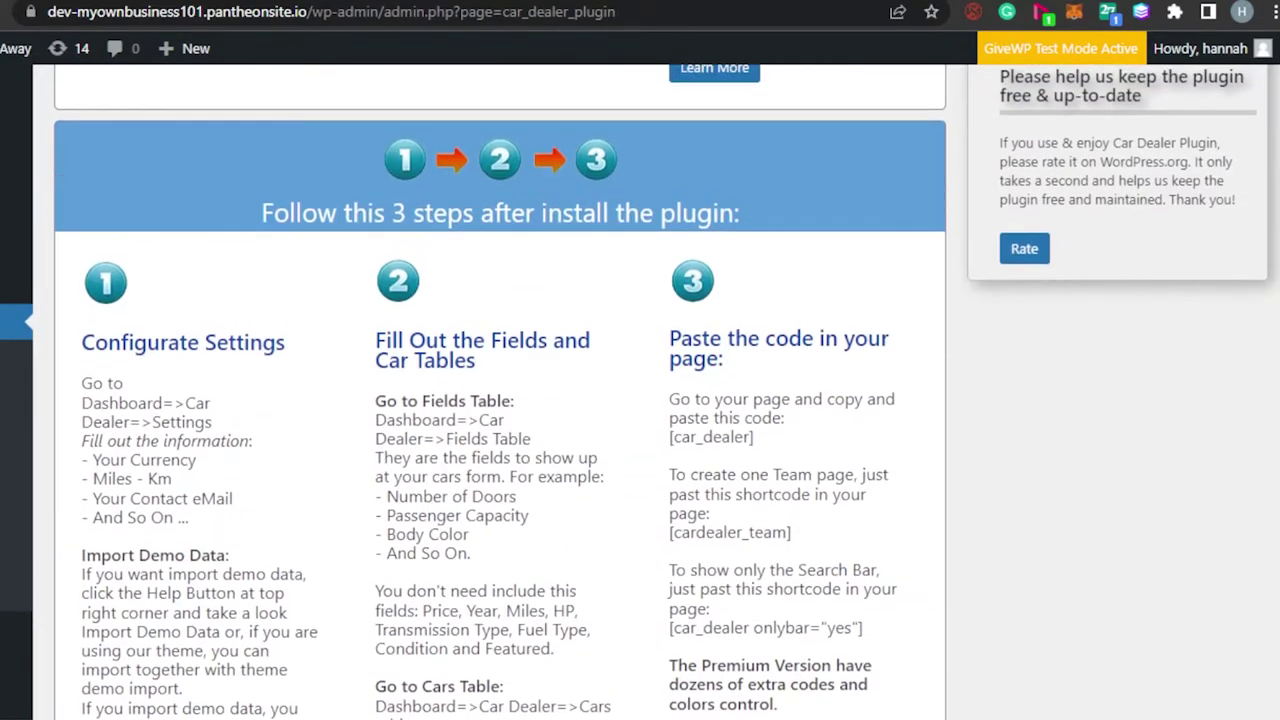
scroll(500, 400, down, 2)
scroll(500, 400, down, 2)
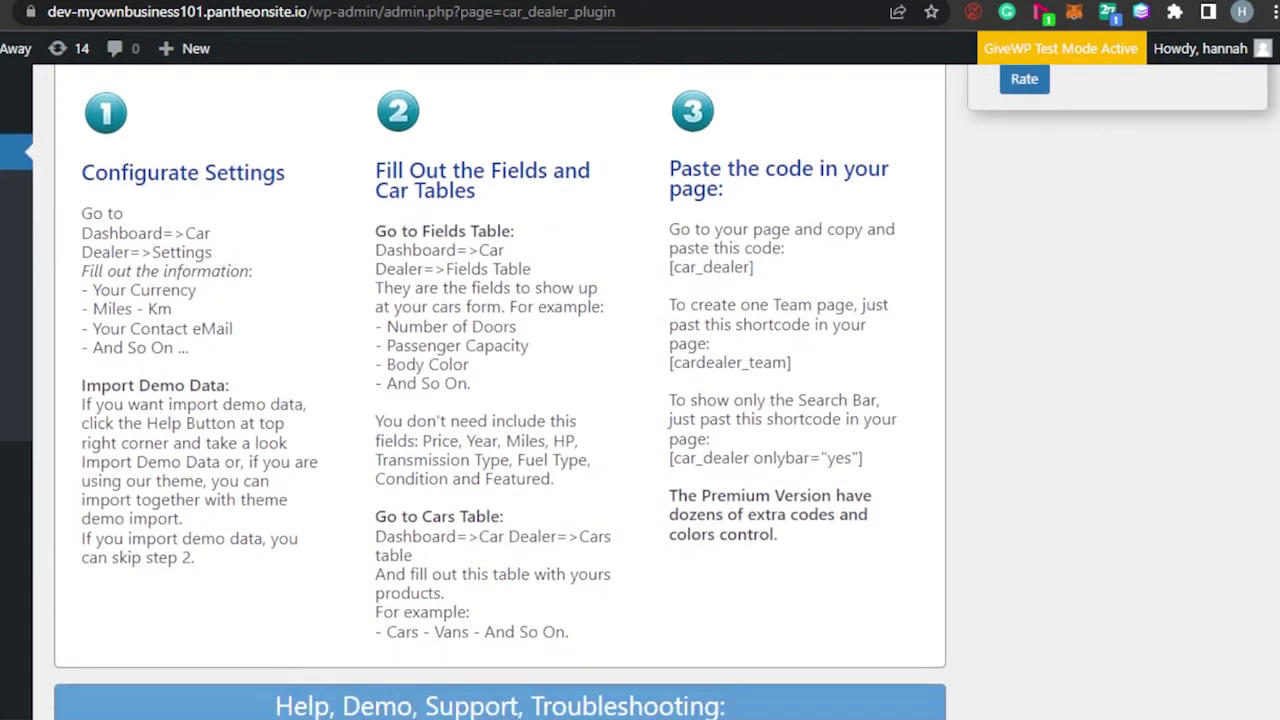
scroll(500, 400, up, 5)
scroll(500, 400, up, 4)
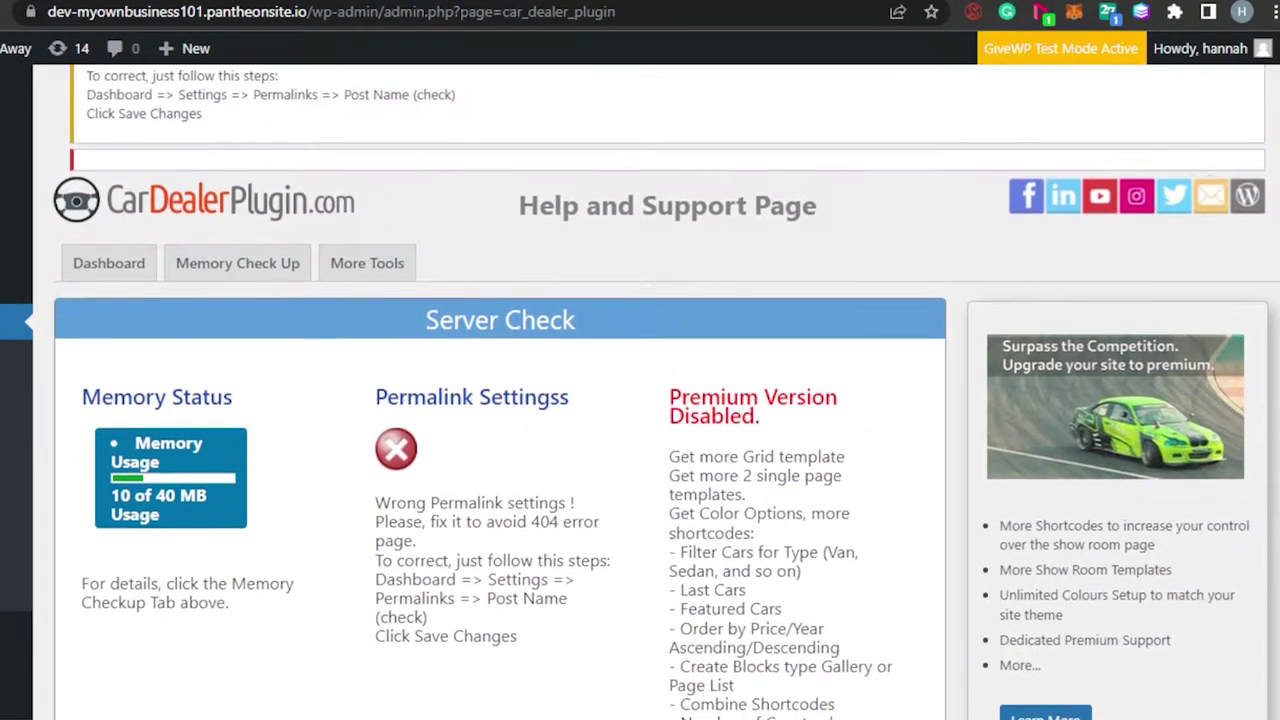
scroll(500, 400, down, 7)
scroll(500, 400, down, 1)
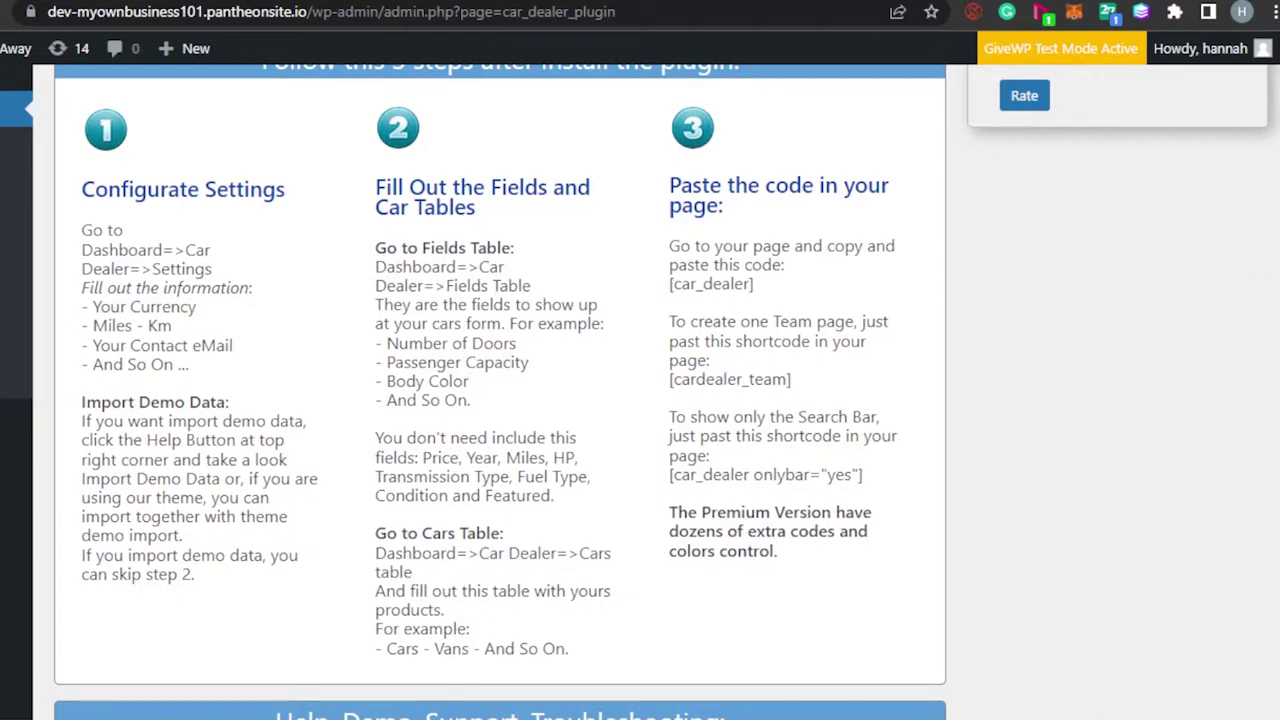
View the plugin's Dashboard tab, then go to the empty Cars list.
scroll(500, 390, up, 8)
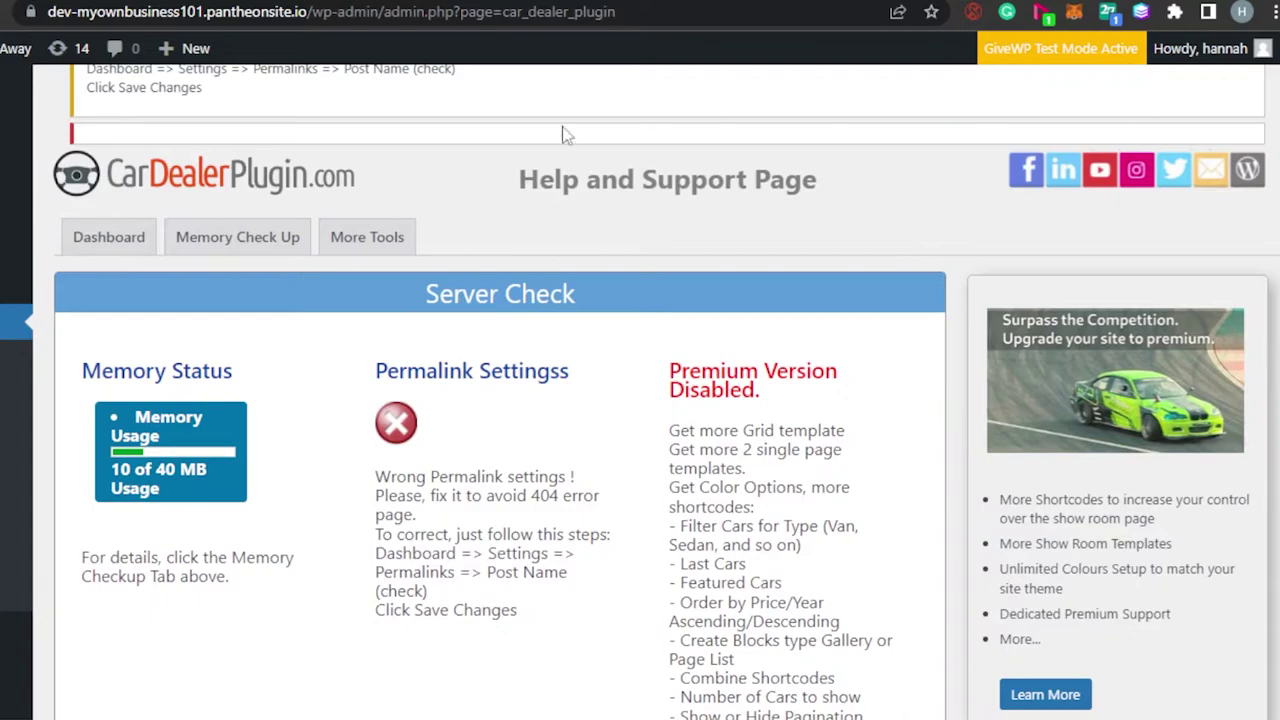
click(106, 251)
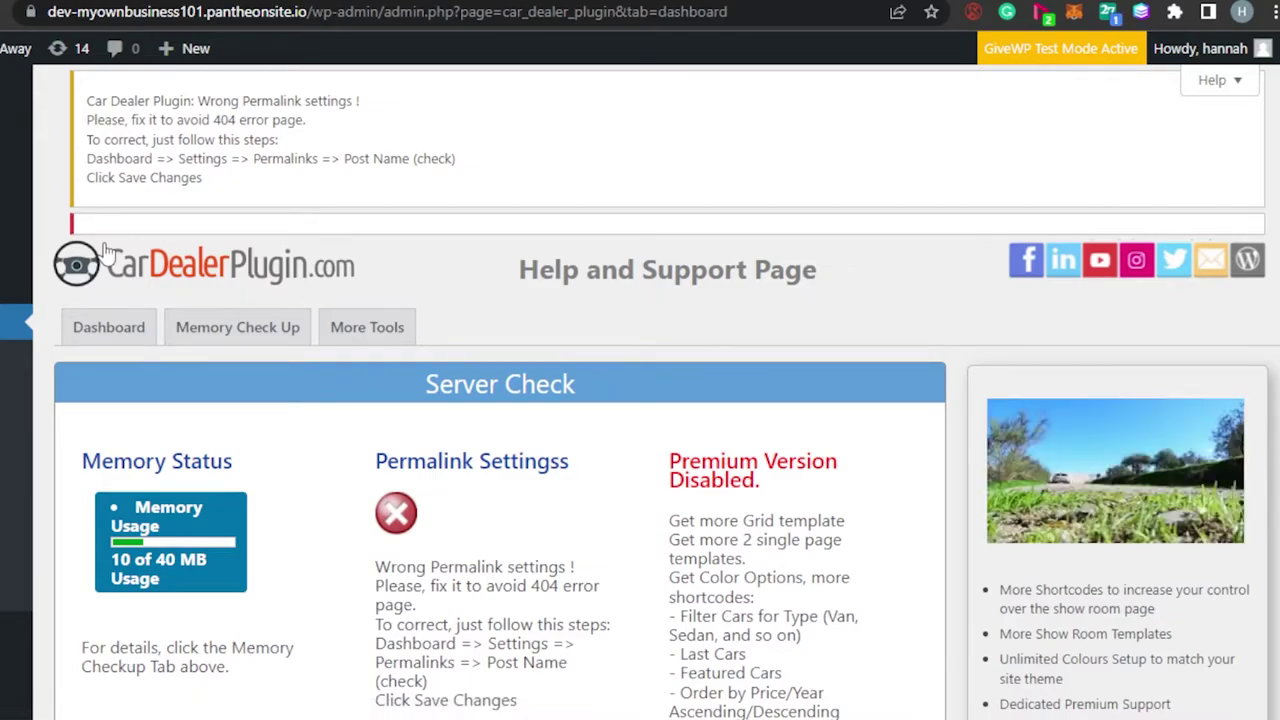
click(110, 250)
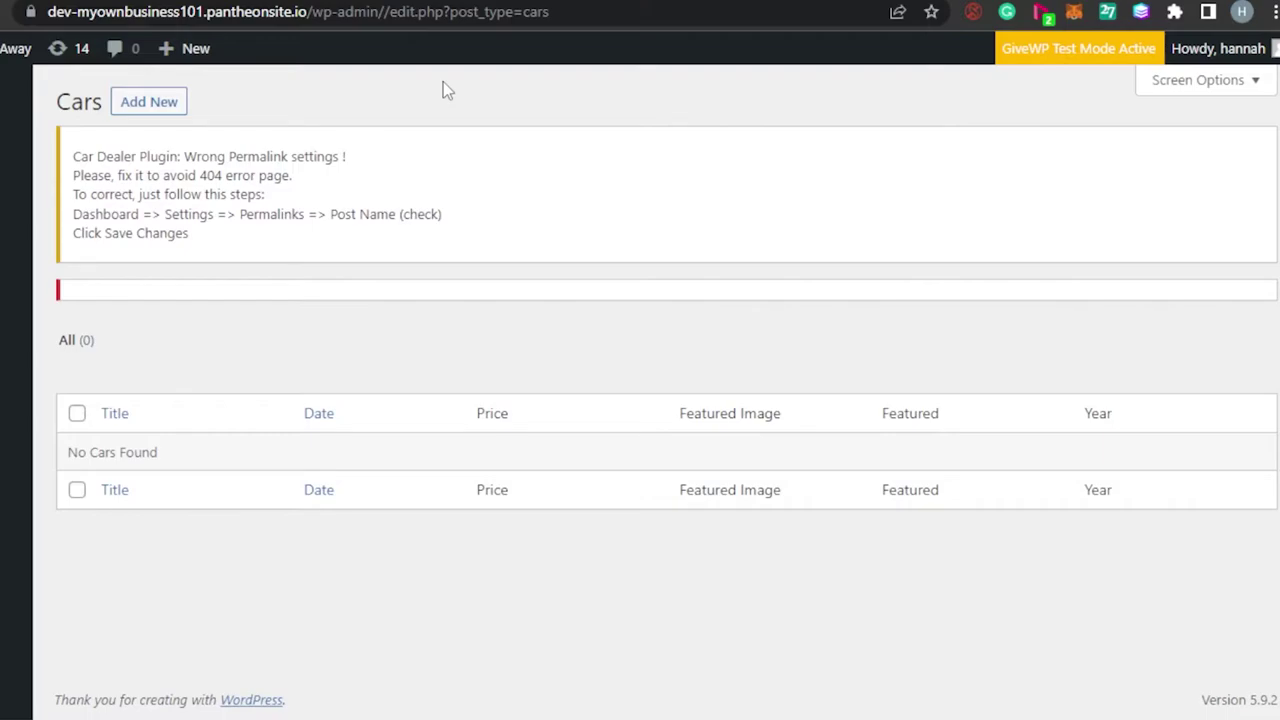
click(143, 104)
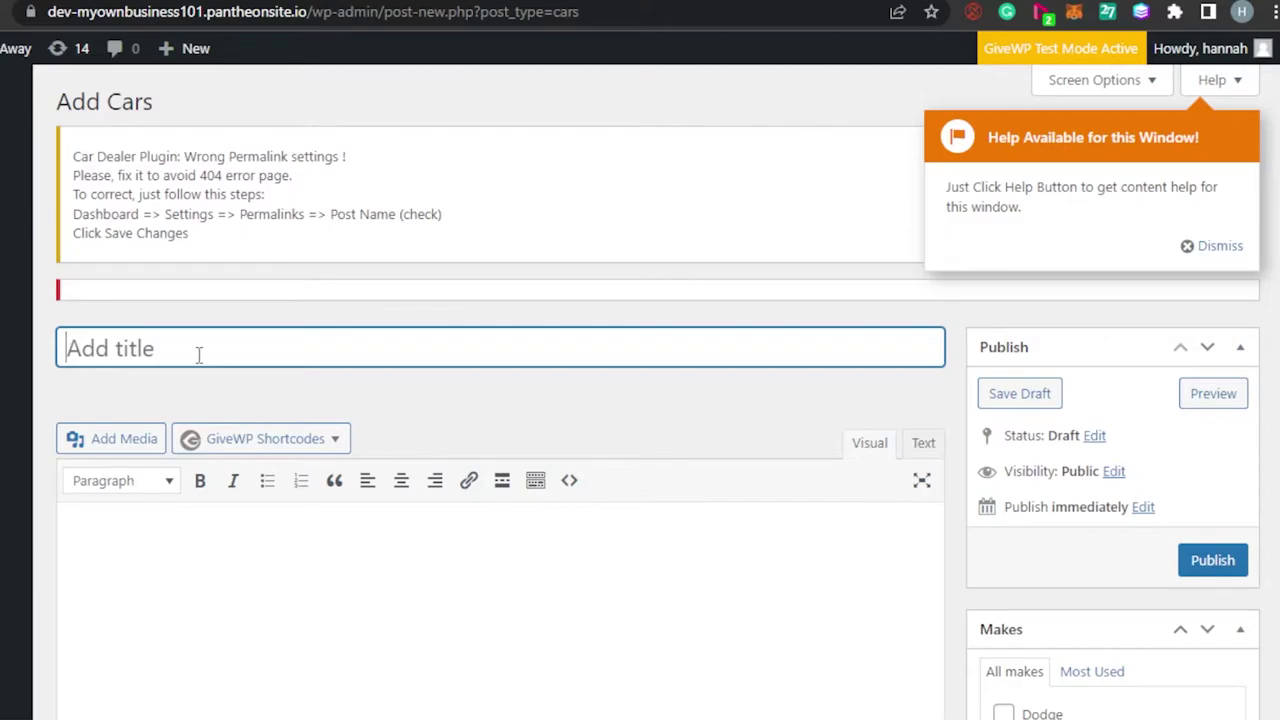
click(331, 342)
text(Mercedes Benz)
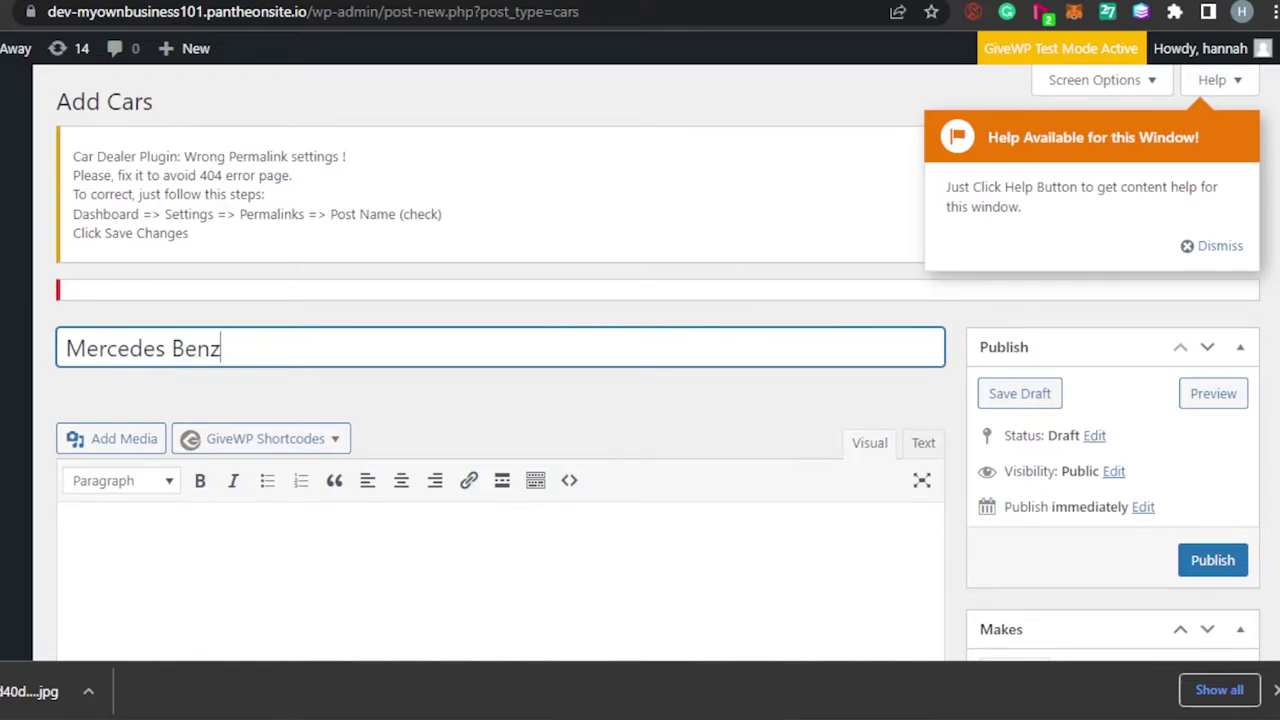
scroll(663, 386, down, 1)
scroll(640, 380, down, 5)
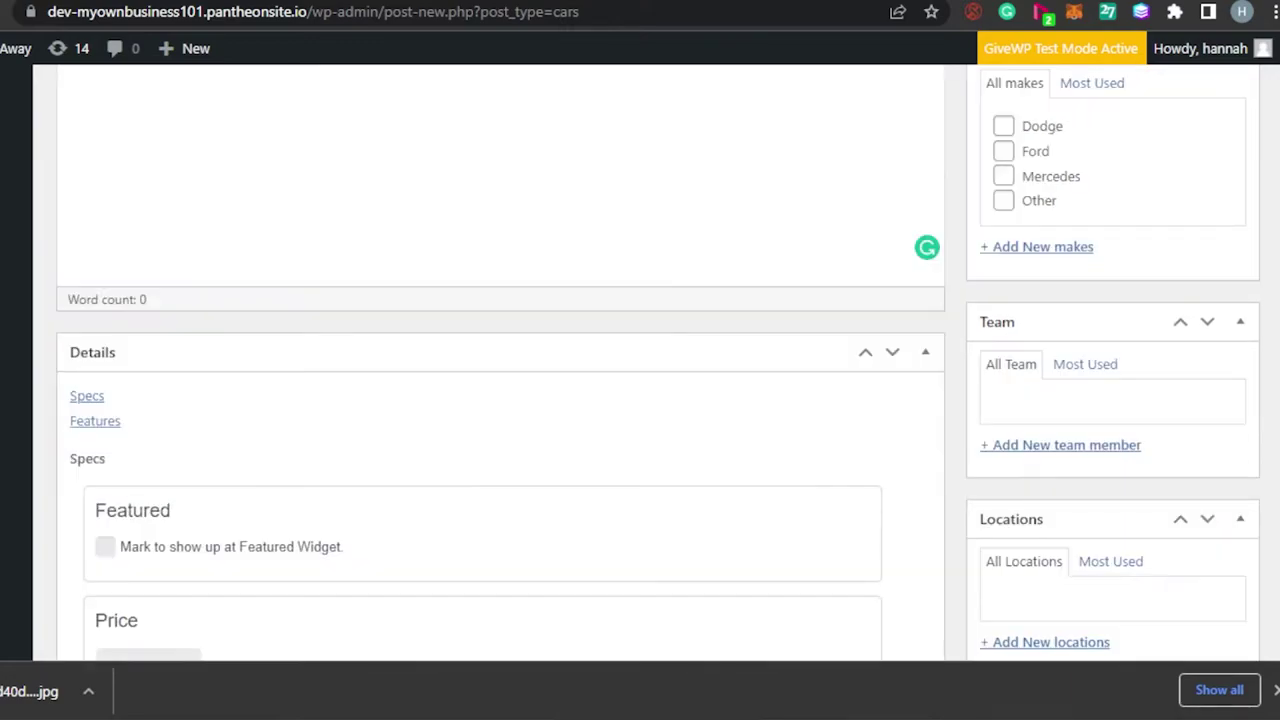
scroll(640, 380, down, 3)
scroll(640, 380, up, 5)
scroll(640, 380, up, 2)
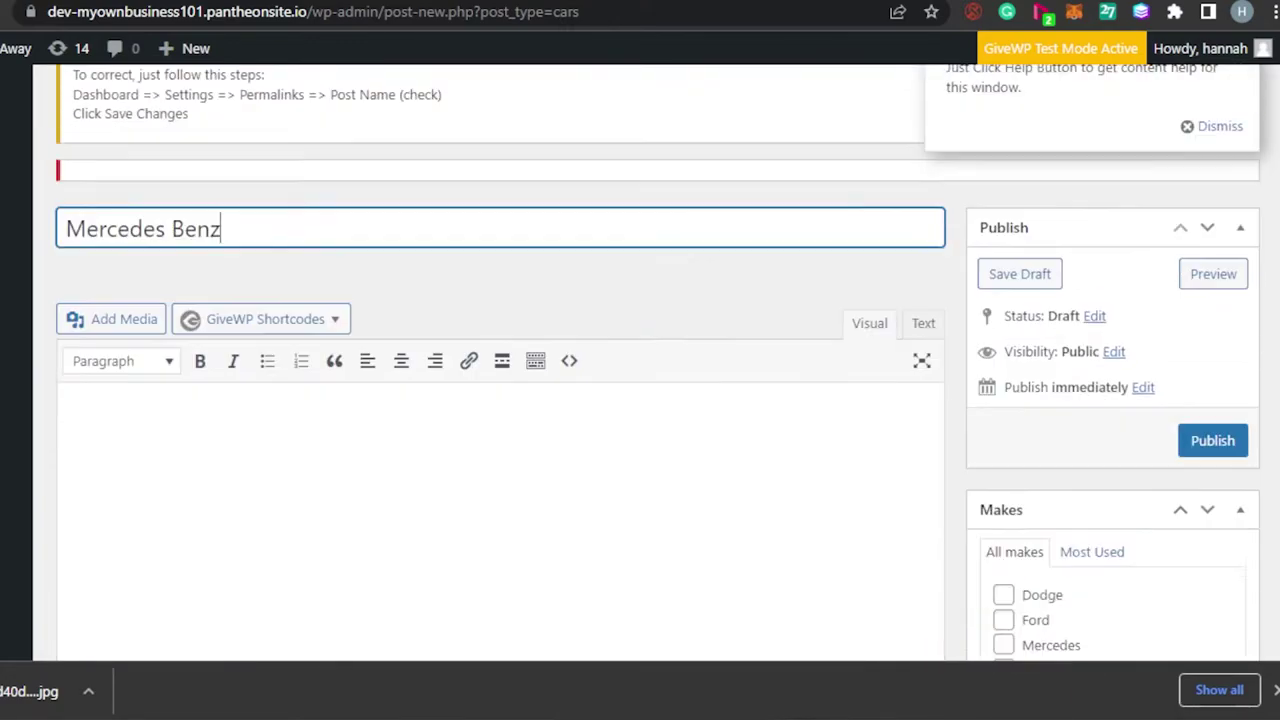
scroll(640, 380, down, 2)
scroll(500, 380, down, 1)
scroll(500, 380, up, 2)
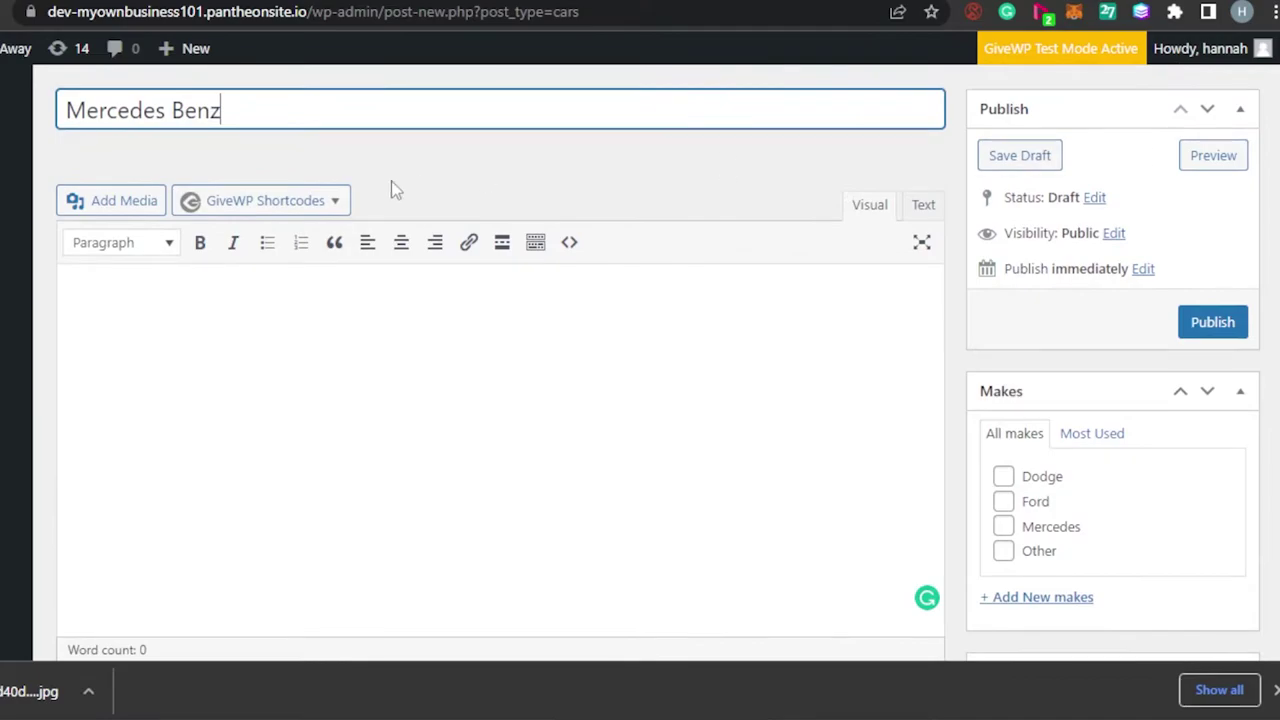
Upload the black Mercedes photo from Pictures and insert it into the listing content.
click(103, 203)
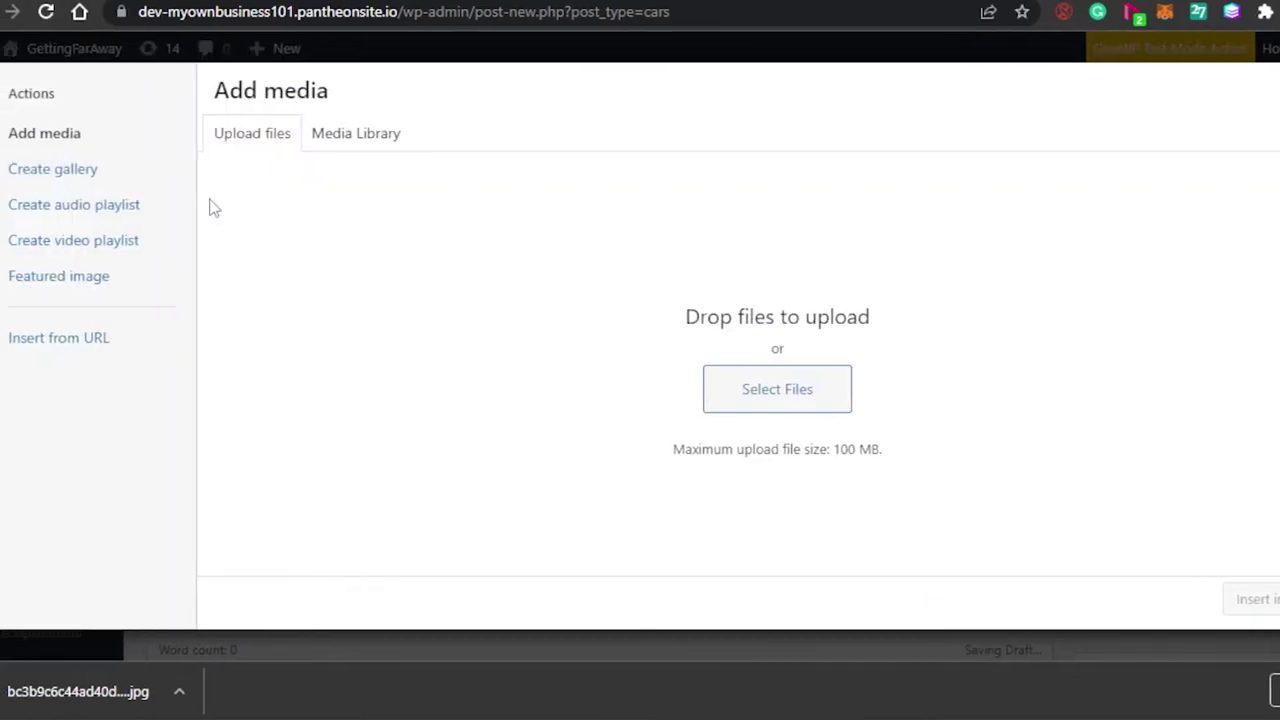
click(806, 397)
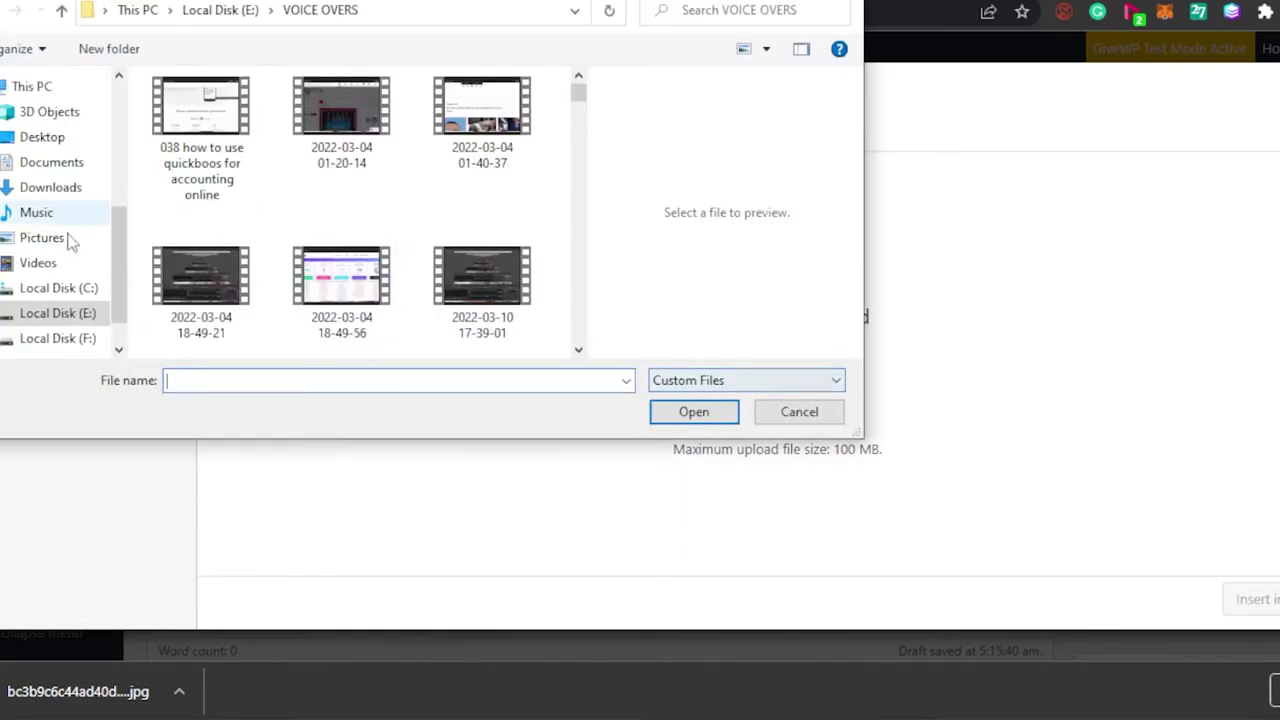
click(41, 240)
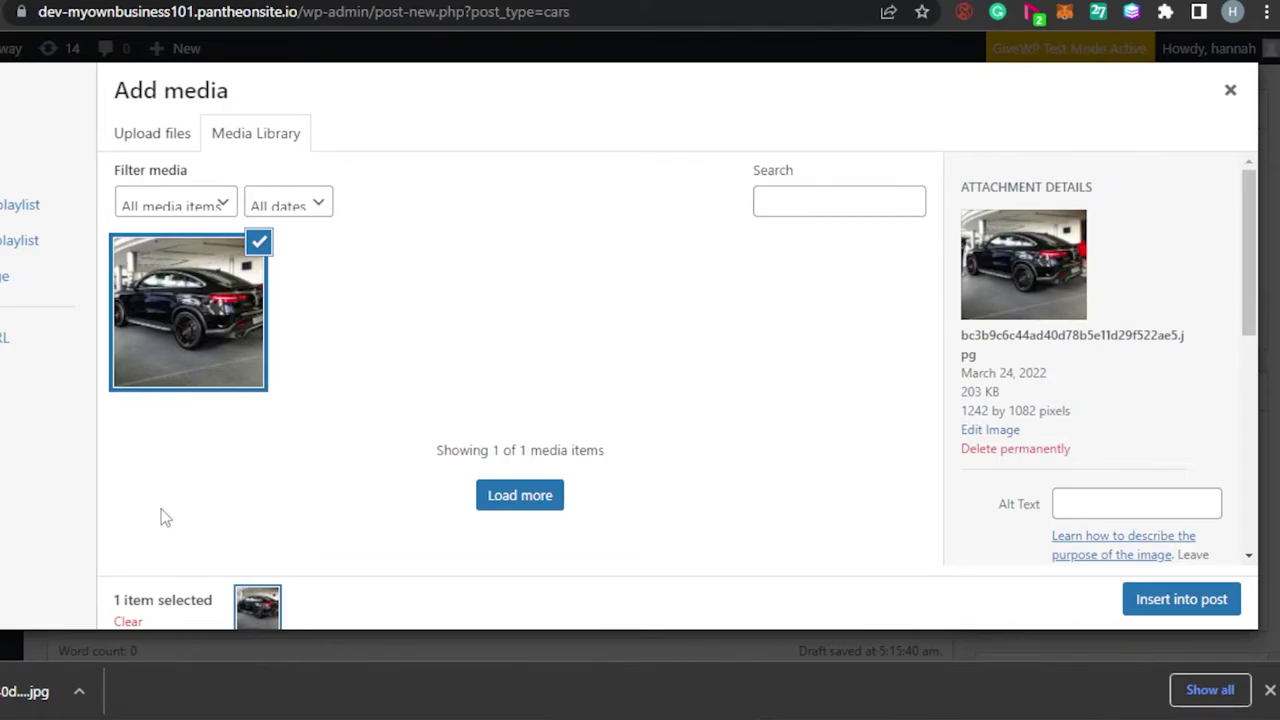
click(1176, 606)
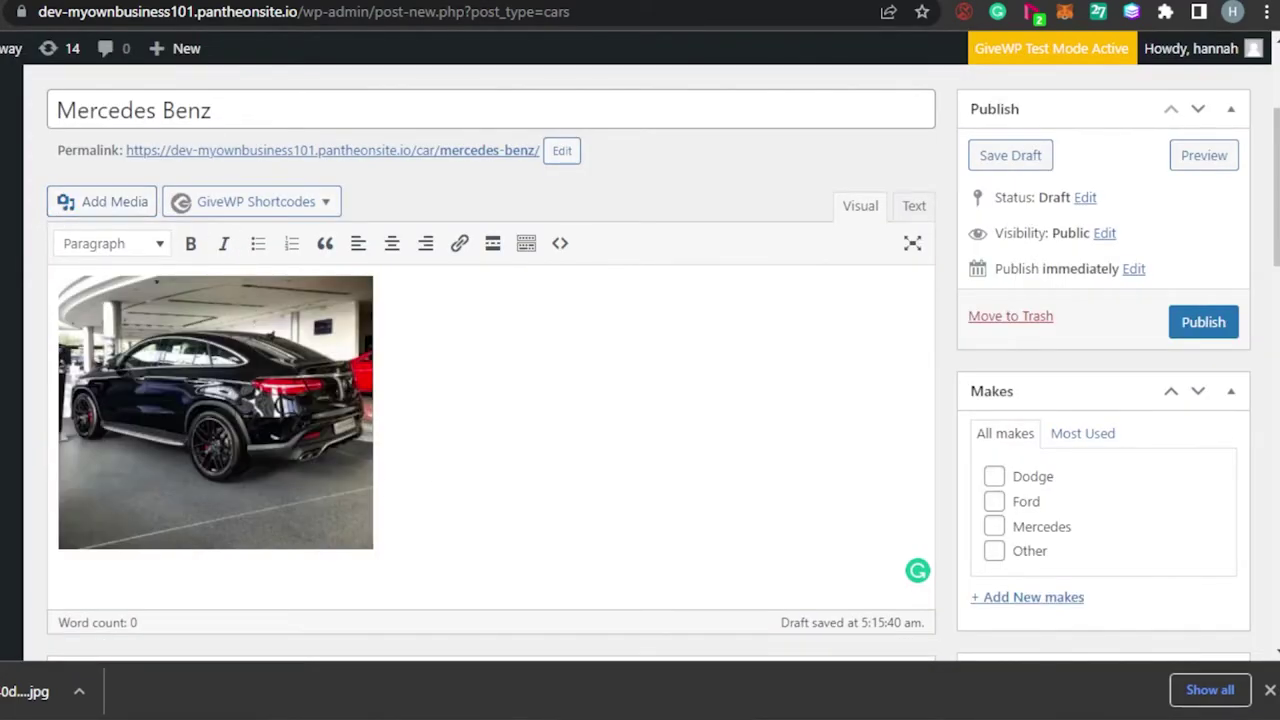
scroll(1132, 160, down, 1)
scroll(663, 363, down, 6)
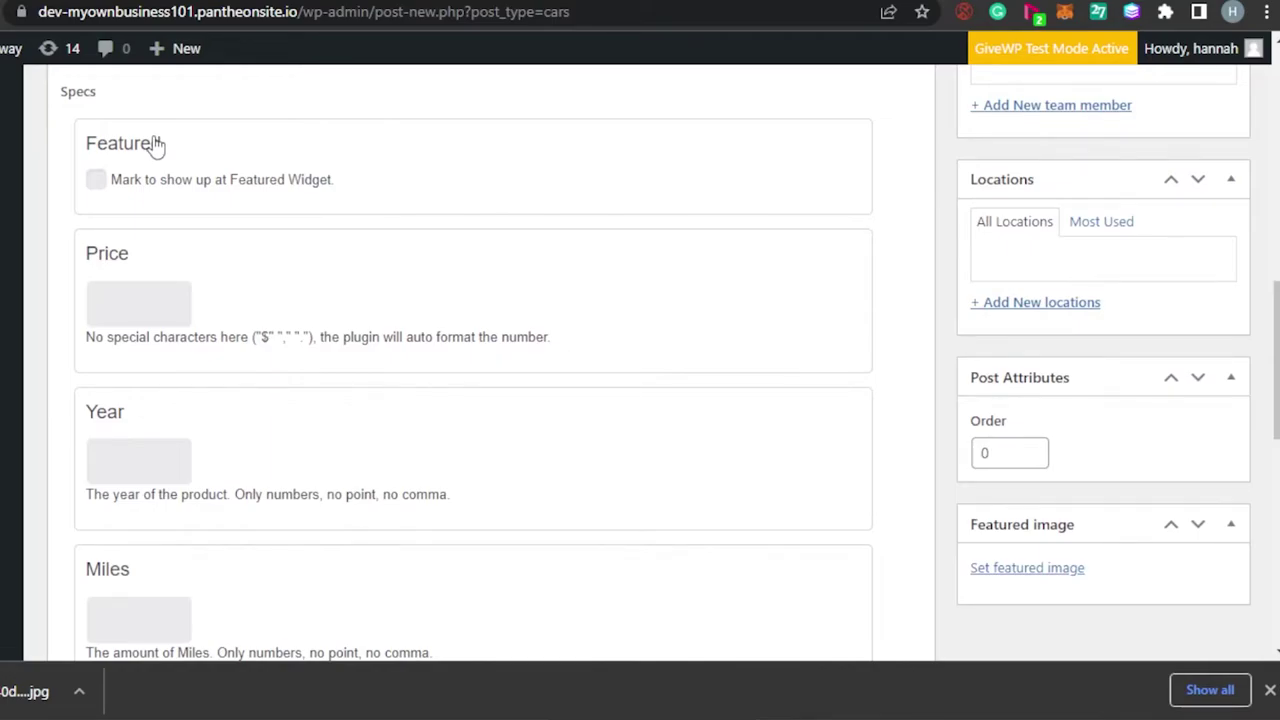
Enter Price 33000 and Year 2019 in the car's Specs fields.
click(128, 302)
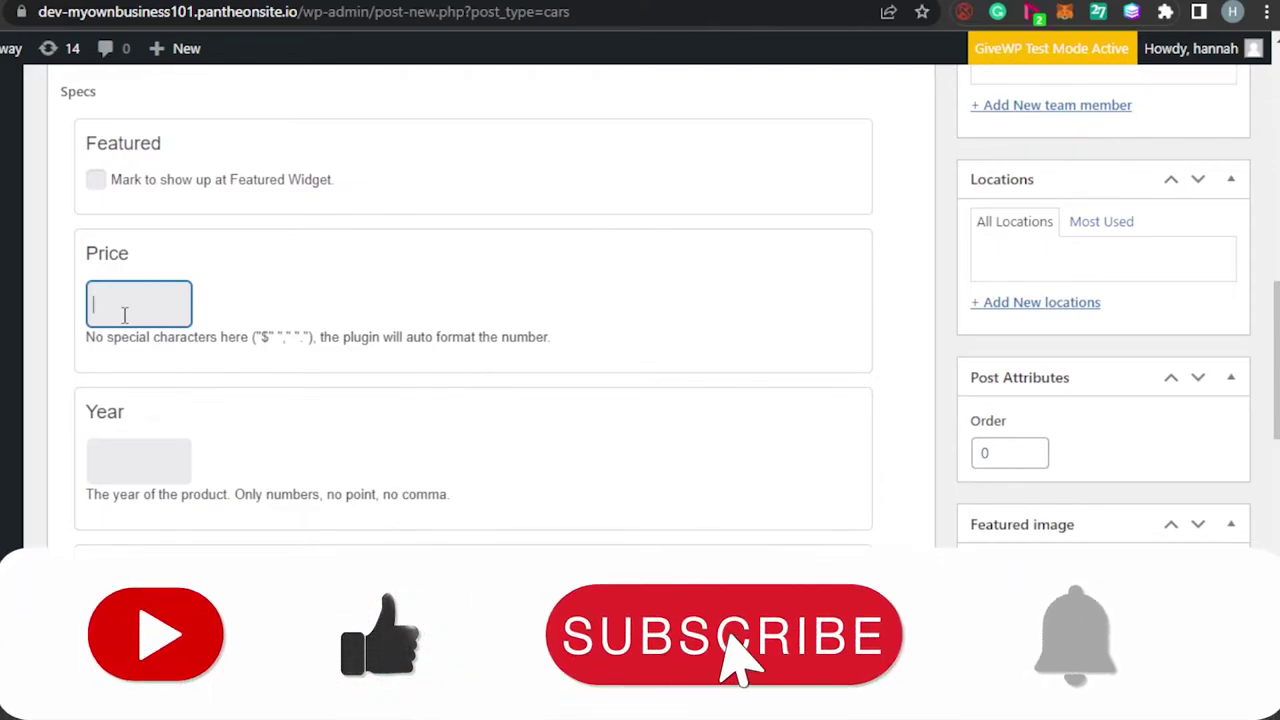
text(33)
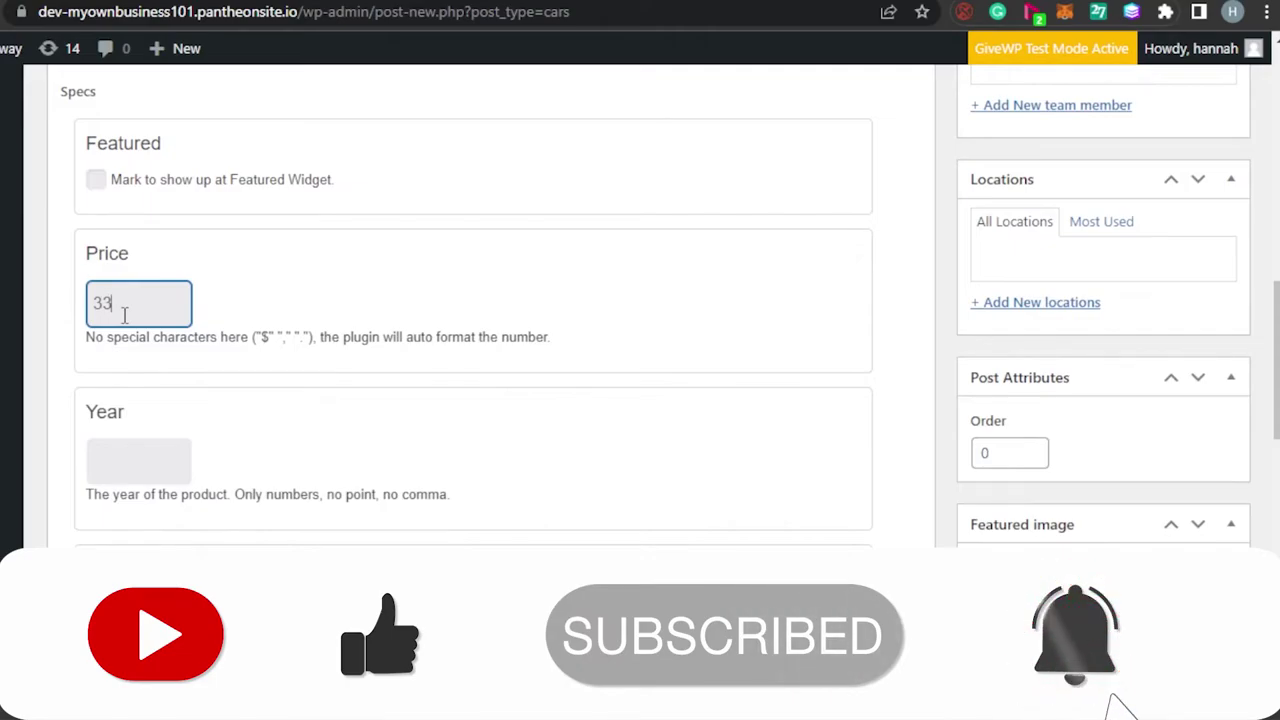
text(000)
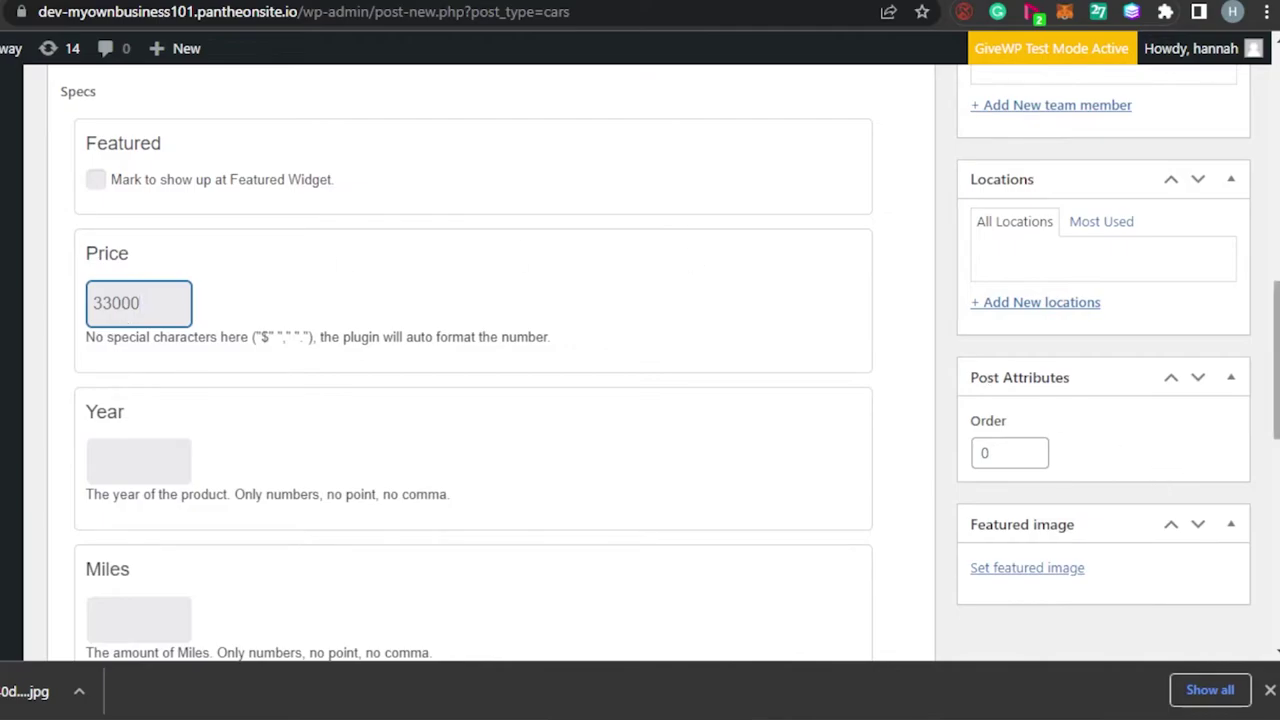
drag(1276, 360, 1276, 386)
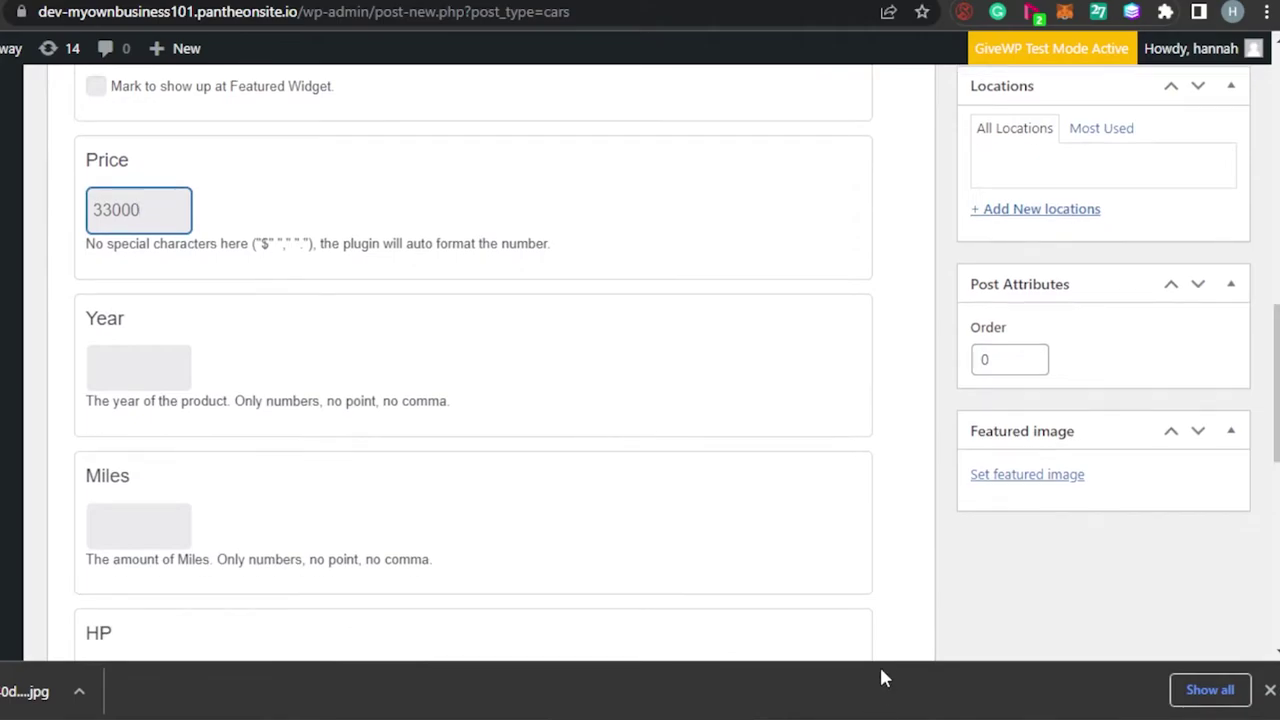
scroll(508, 296, down, 1)
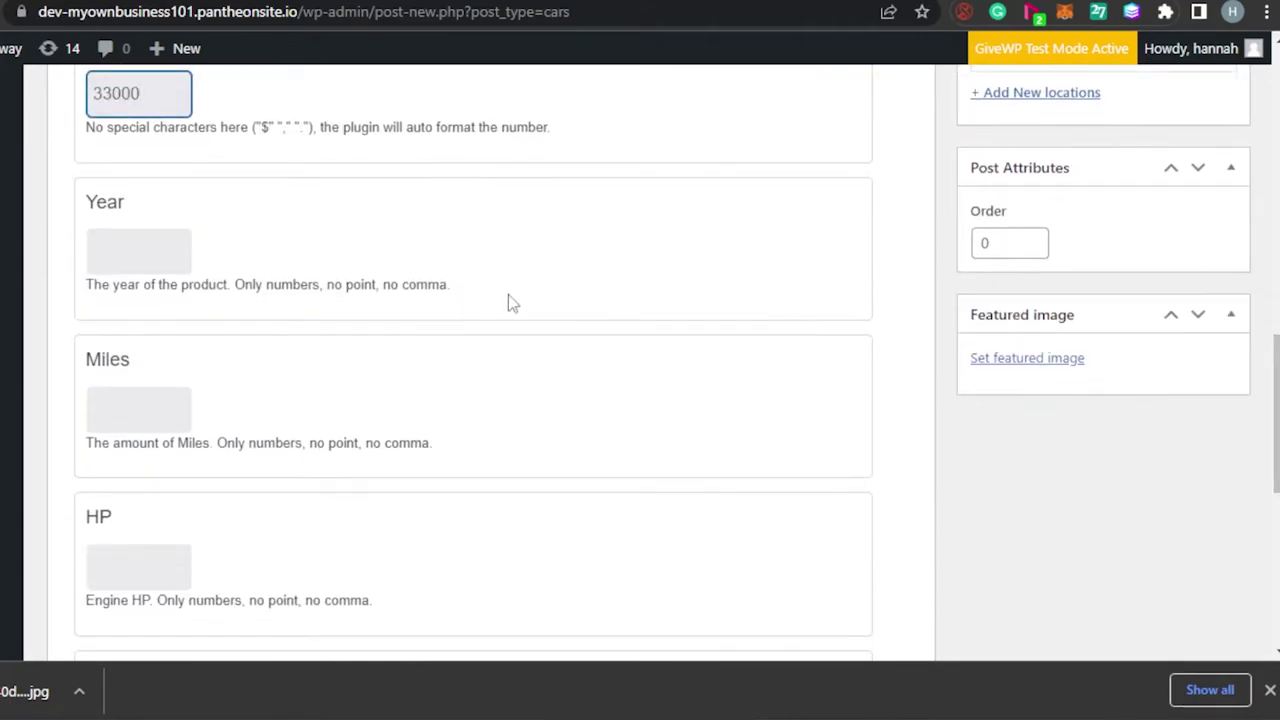
click(131, 245)
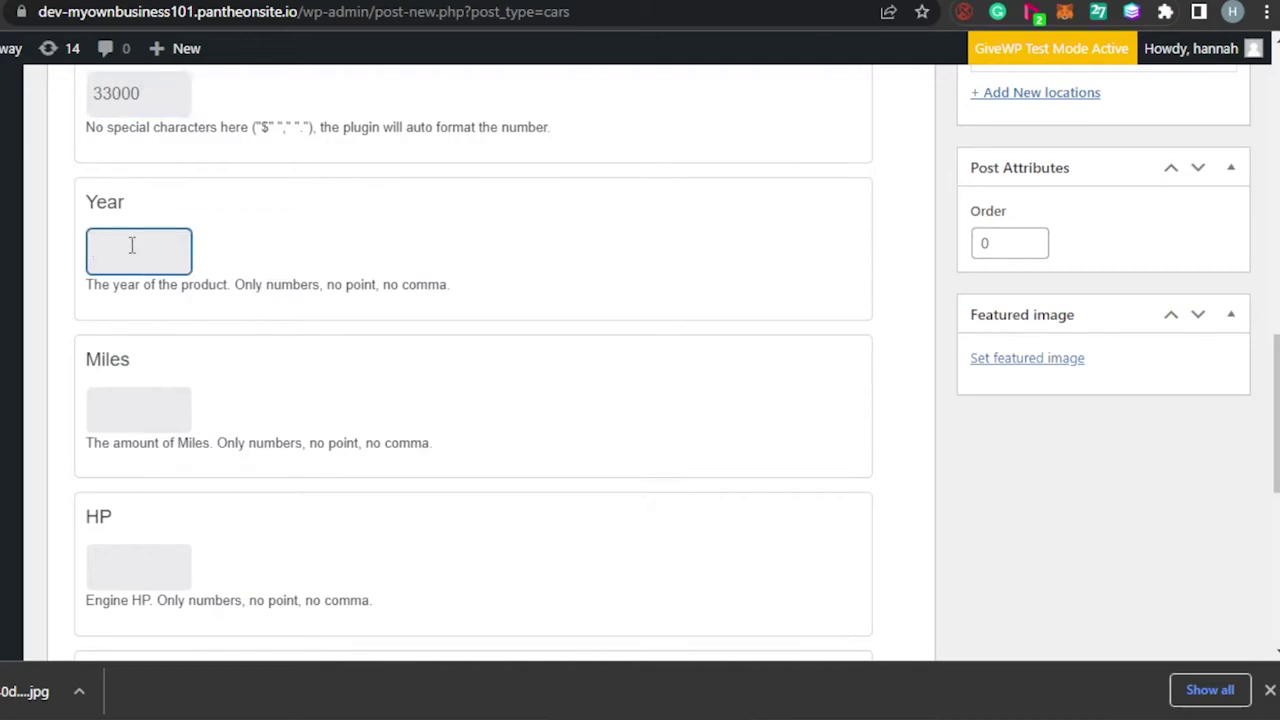
text(2019)
Enter Miles 100800 and HP 362 in the Specs fields.
click(142, 405)
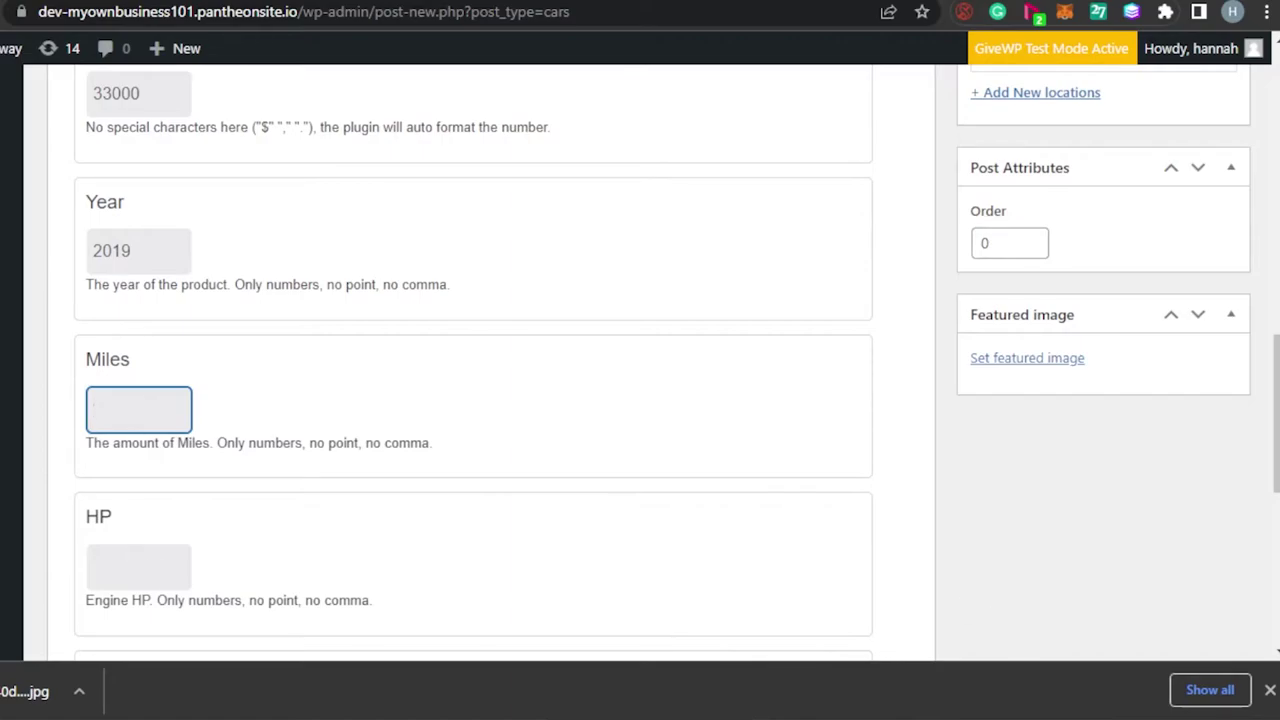
scroll(1276, 450, down, 2)
scroll(1276, 480, down, 4)
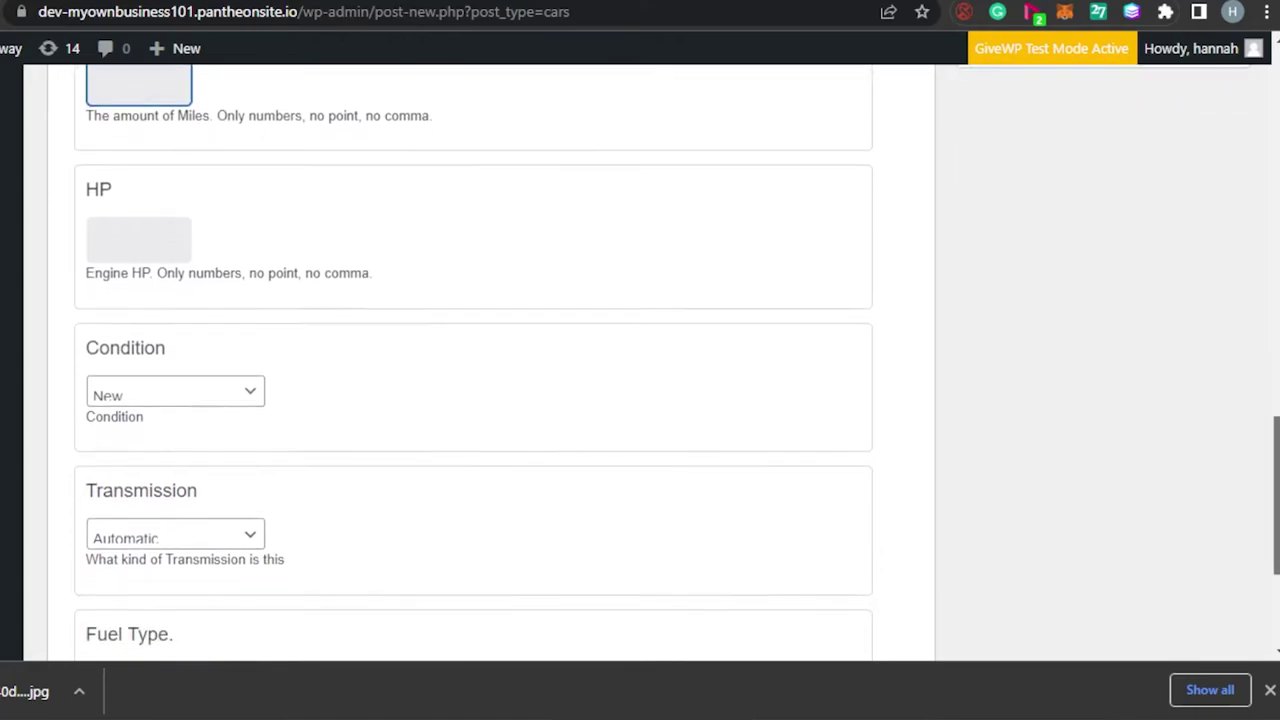
scroll(1276, 480, down, 1)
scroll(1276, 480, up, 8)
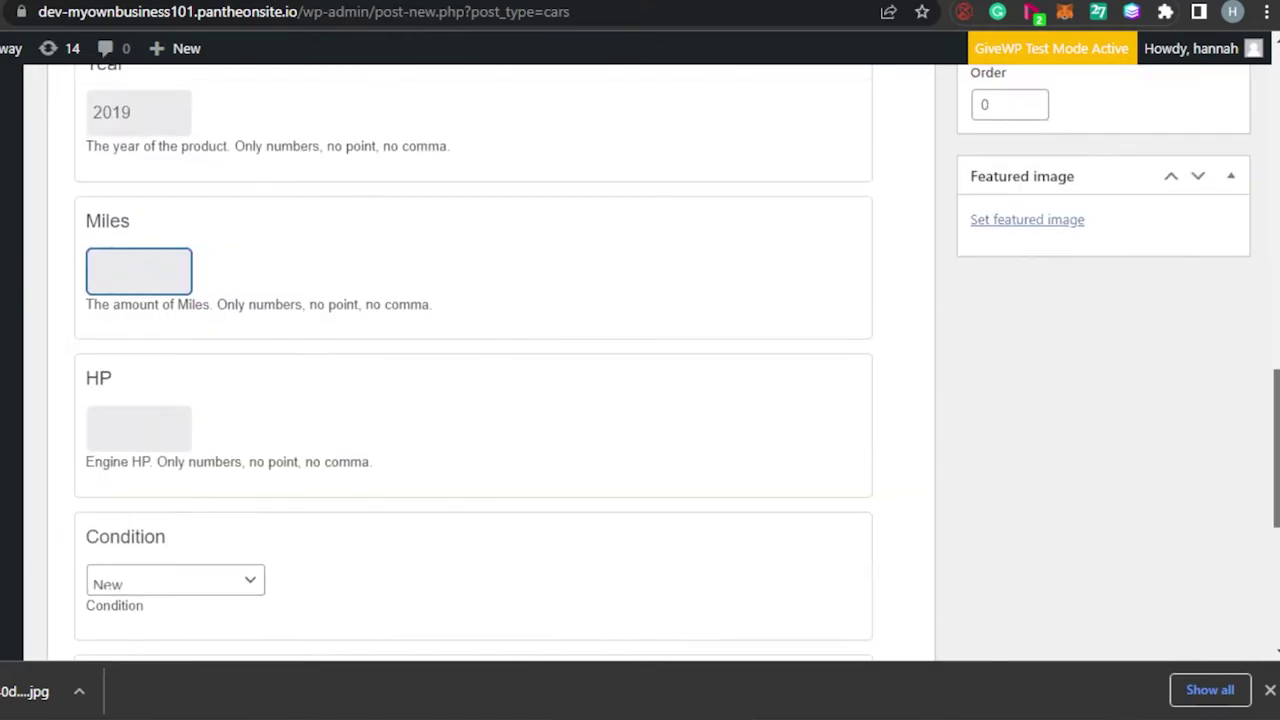
scroll(1276, 480, down, 2)
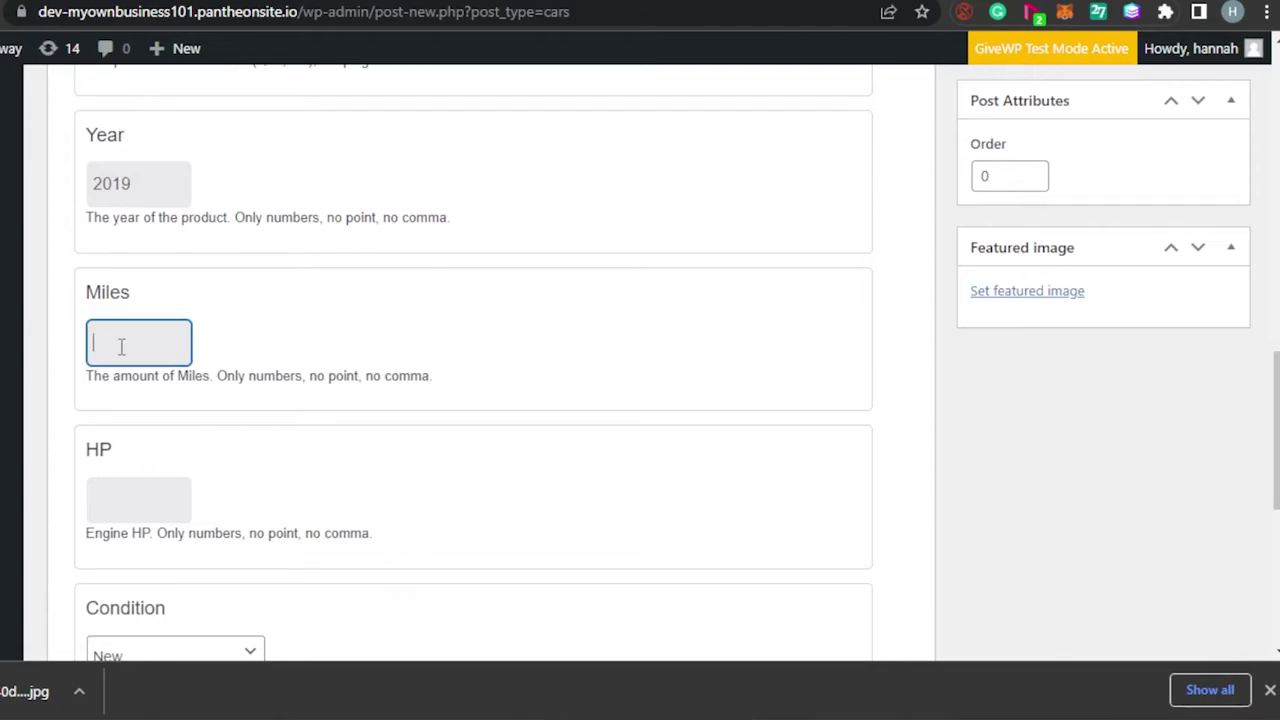
text(100800)
click(138, 508)
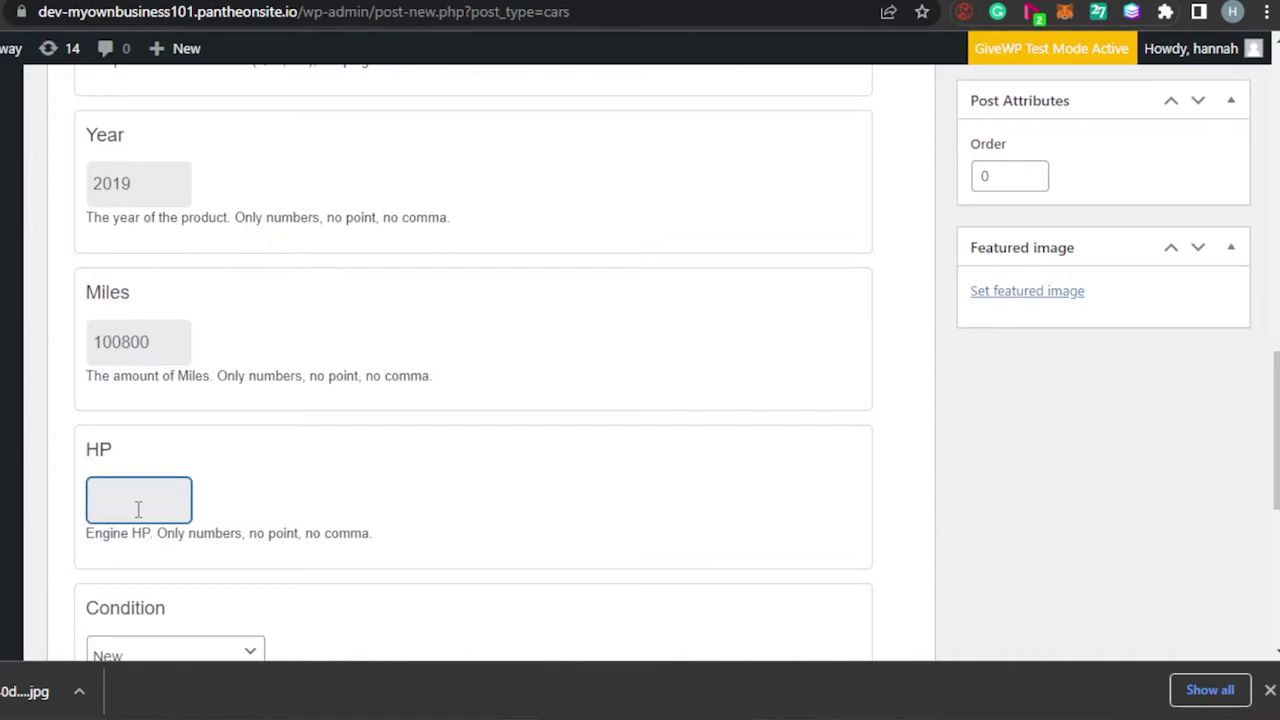
text(362)
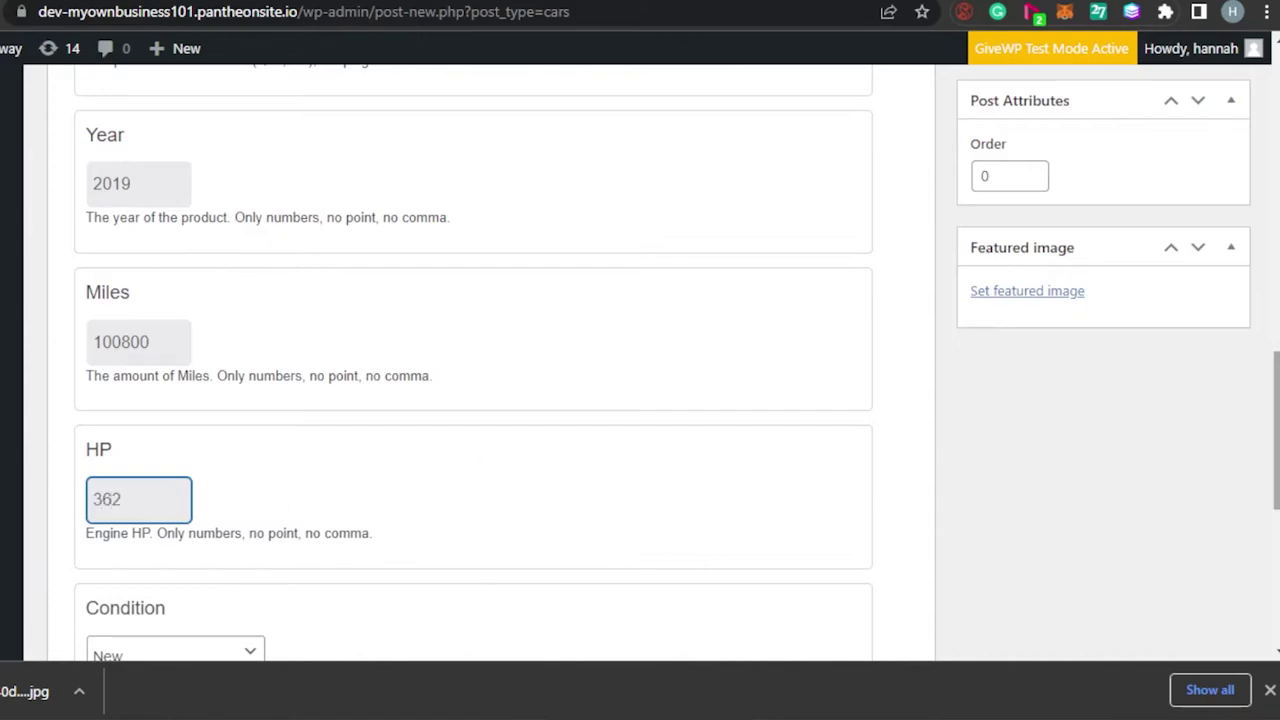
scroll(757, 457, down, 4)
Set Condition to Used and Transmission to Manual, leaving Fuel Type on Diesel.
click(249, 298)
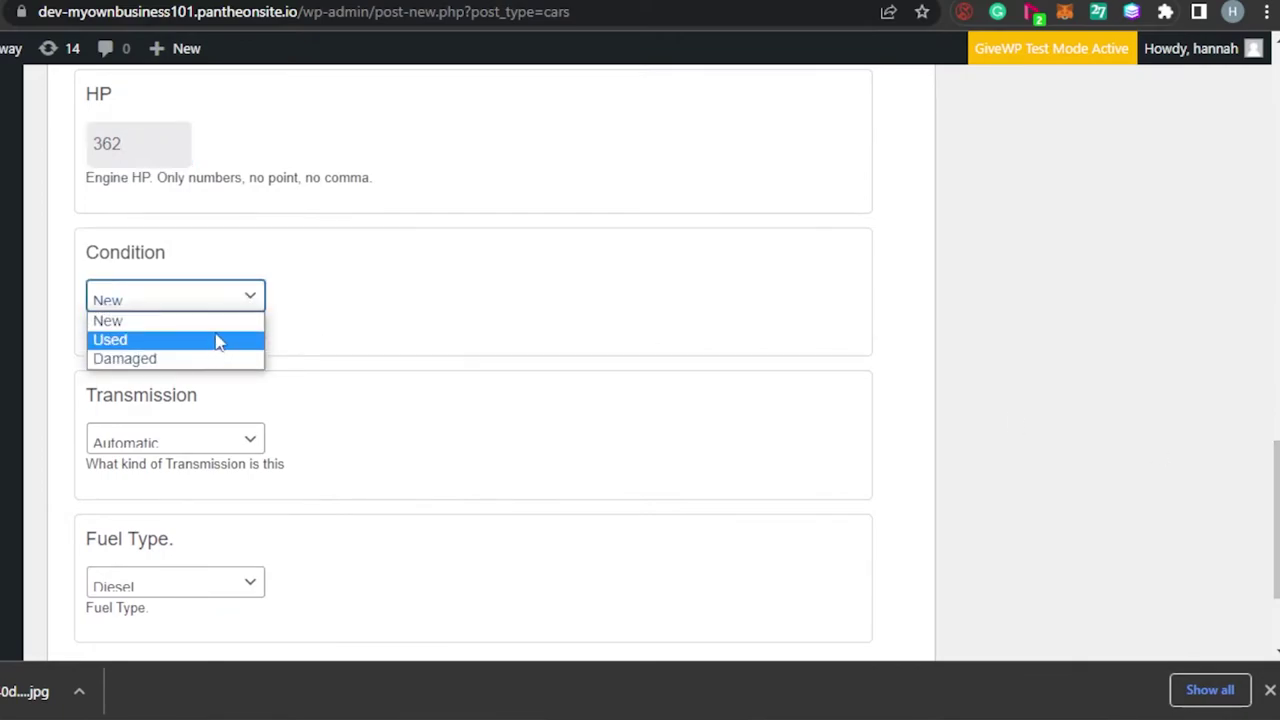
click(218, 341)
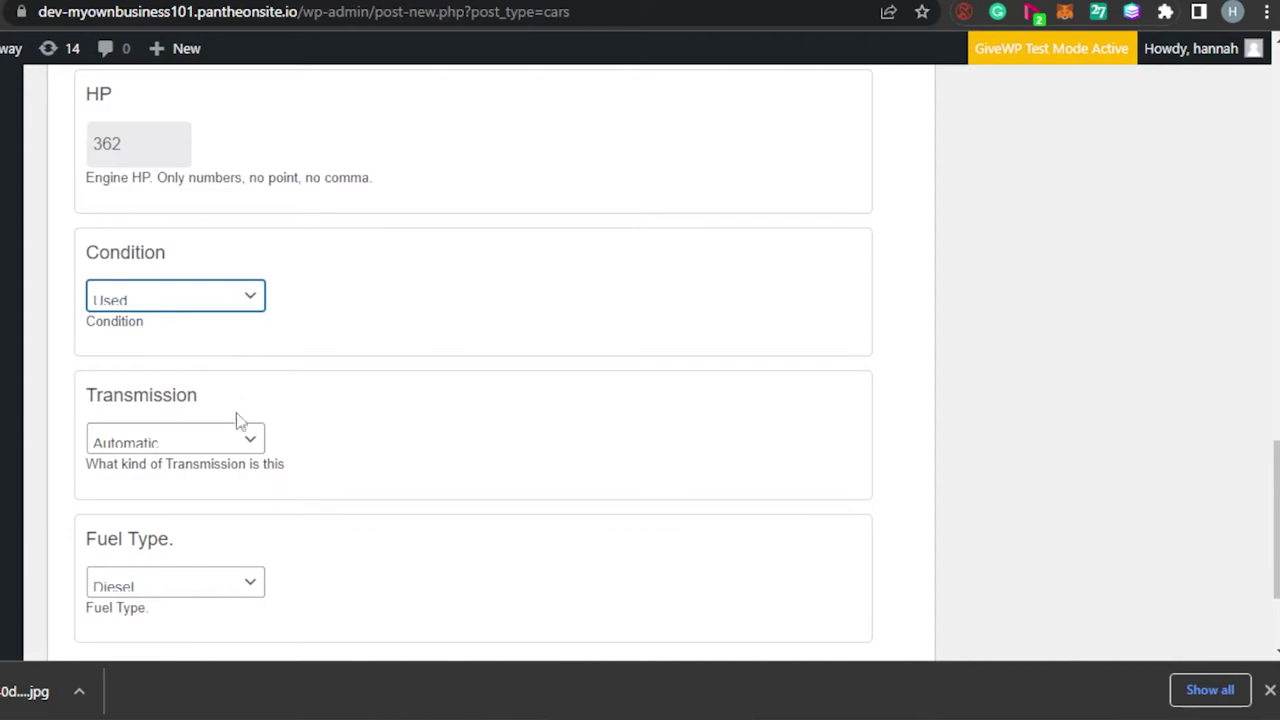
click(244, 438)
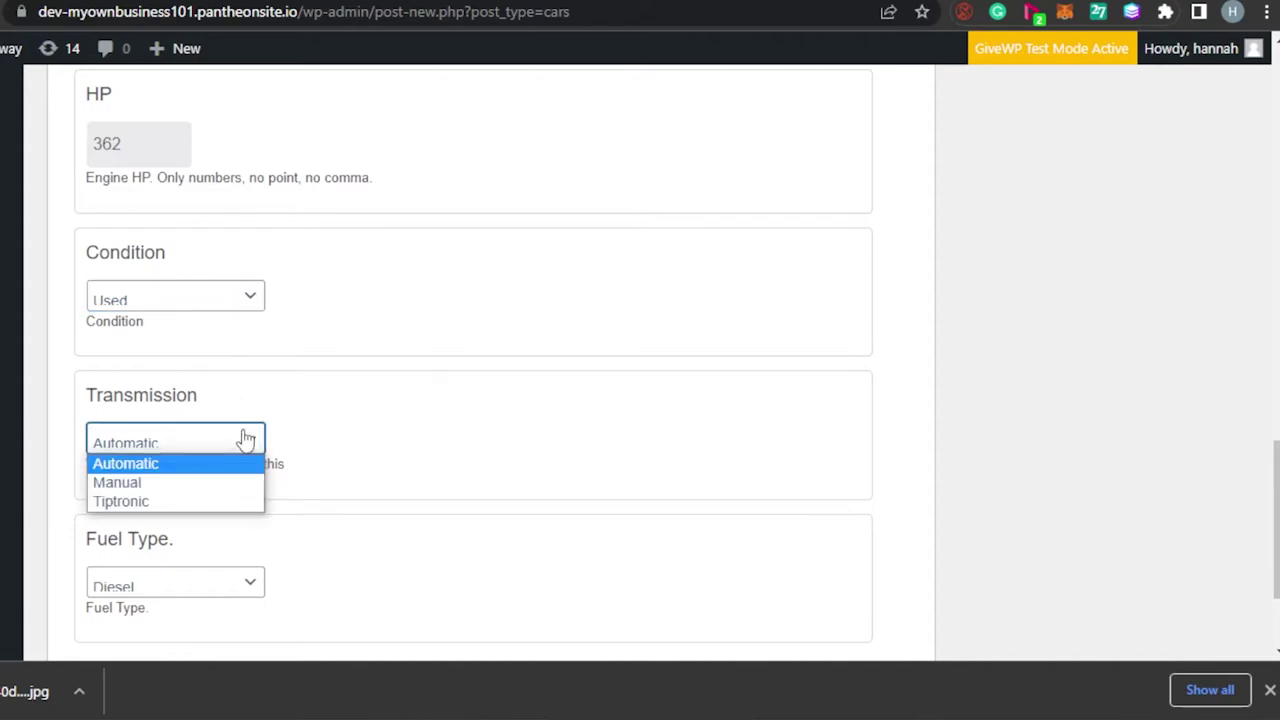
click(217, 484)
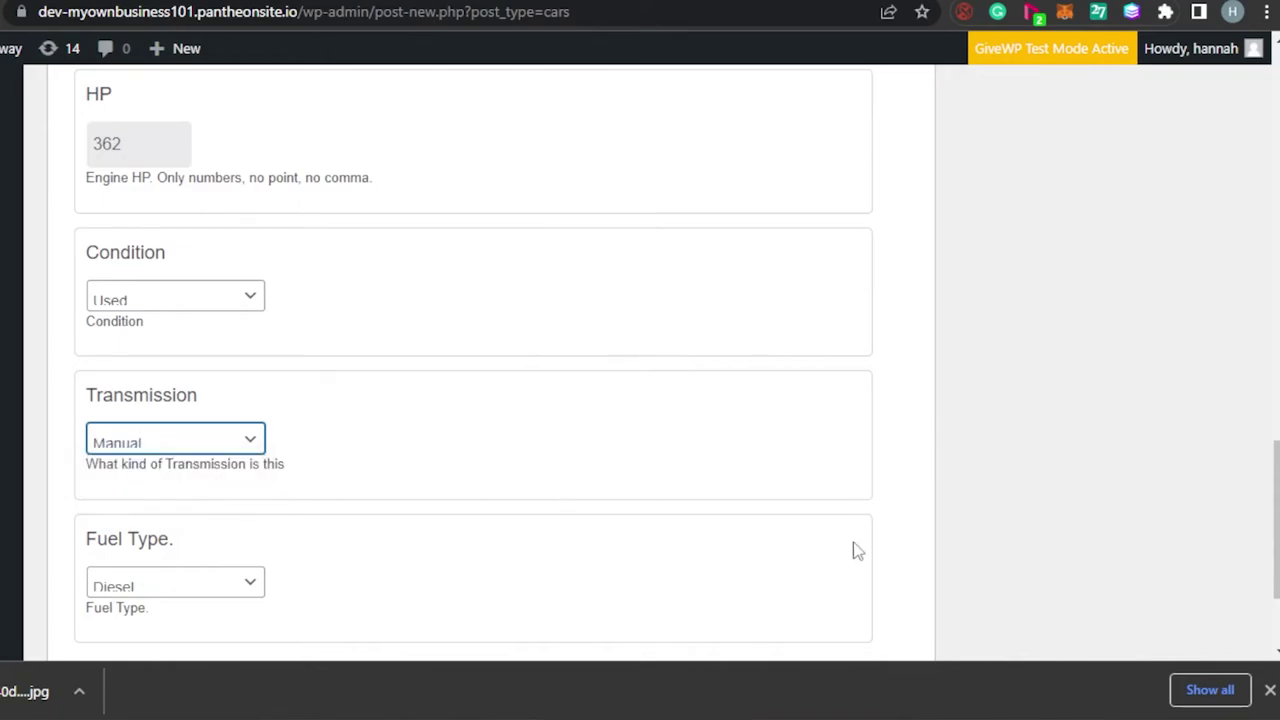
scroll(1276, 522, down, 2)
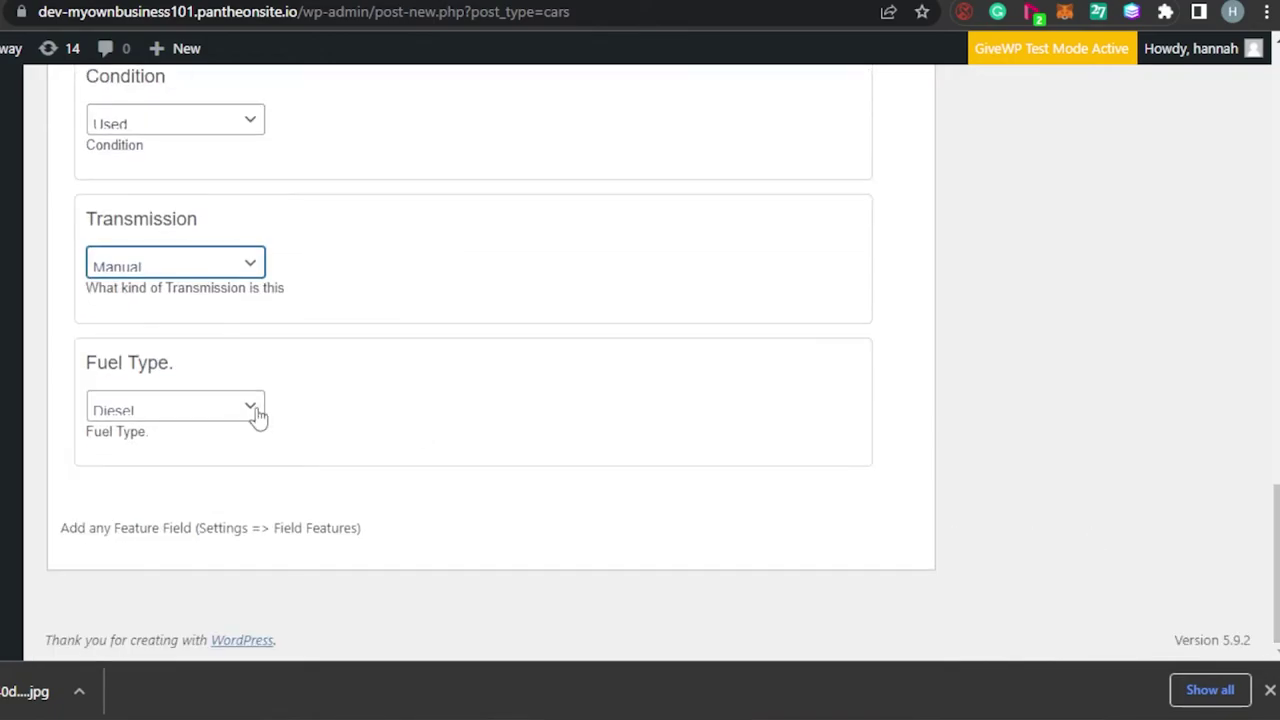
click(252, 410)
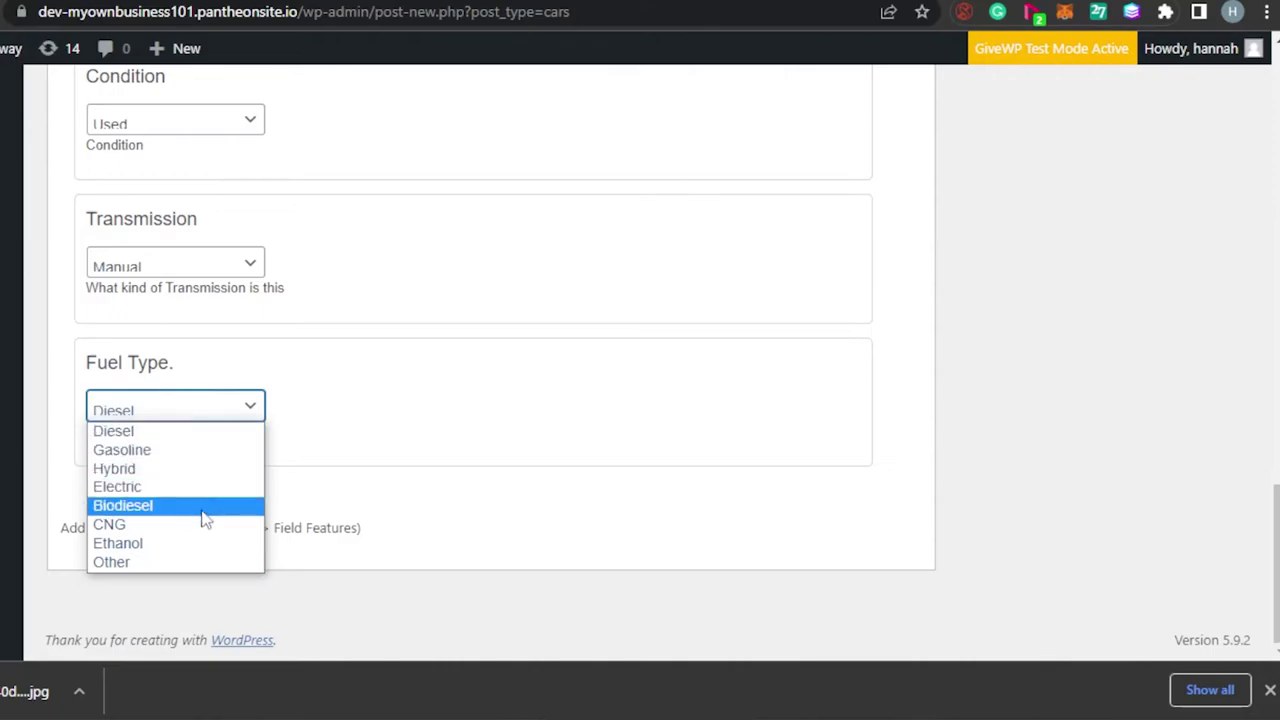
click(191, 431)
drag(1276, 527, 1276, 107)
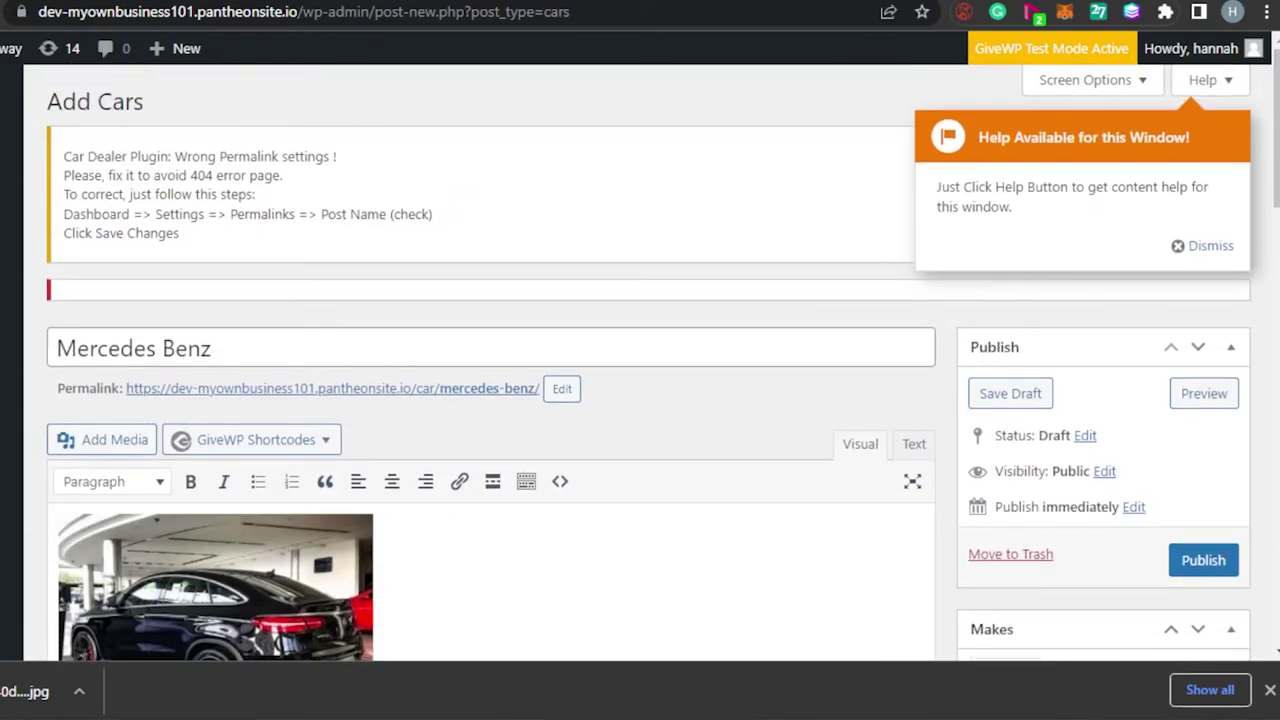
Tick Mercedes in the Makes box and review the listing's Details fields.
mouse_move(1190, 48)
scroll(490, 360, down, 10)
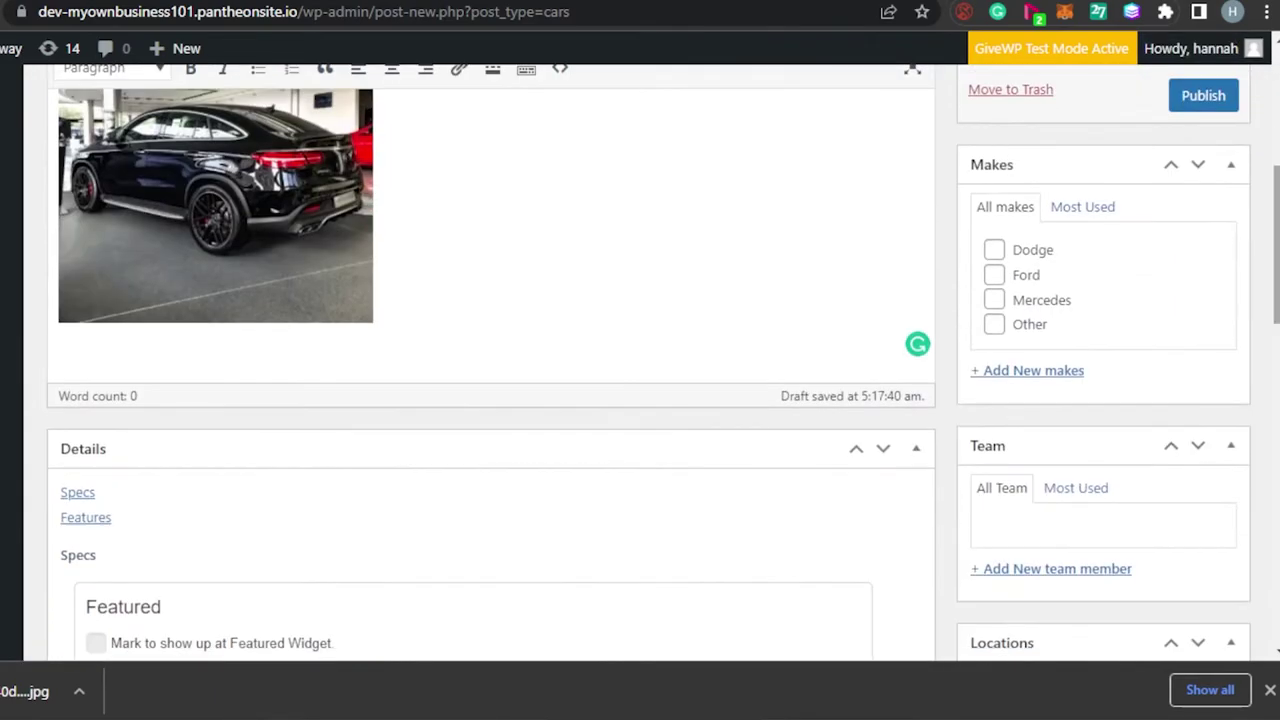
scroll(490, 360, up, 10)
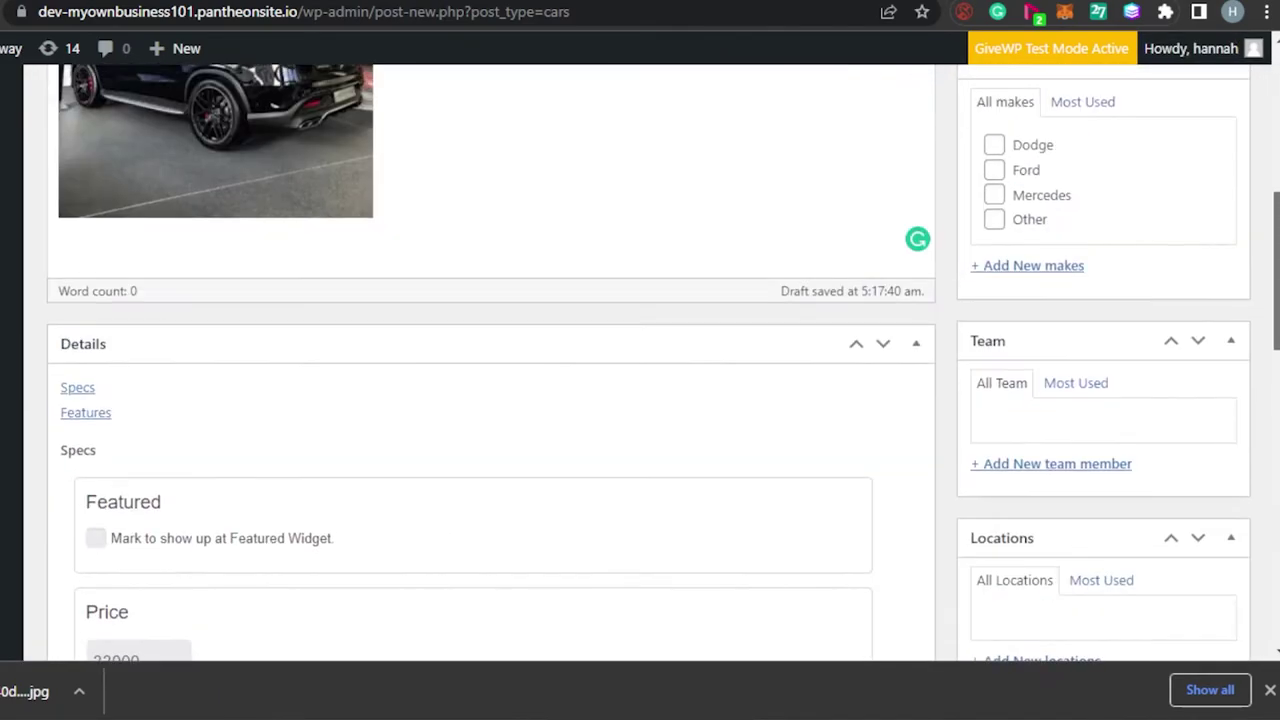
scroll(996, 193, down, 2)
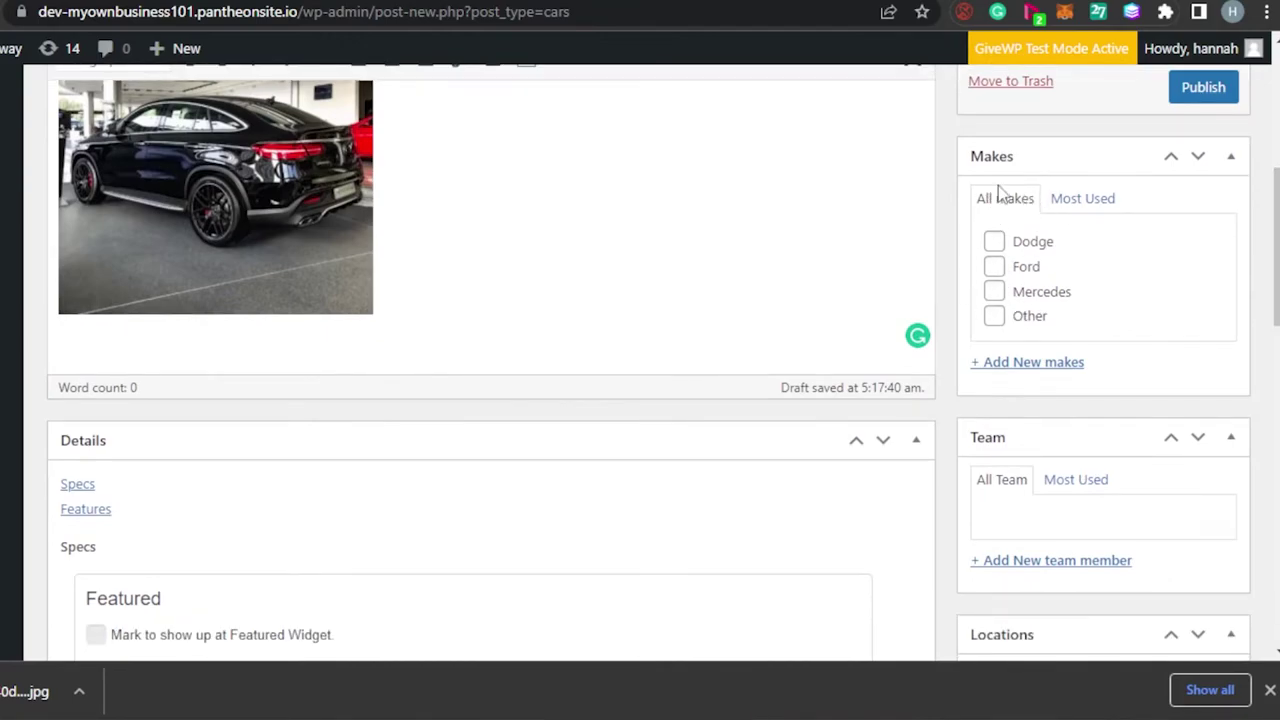
click(993, 293)
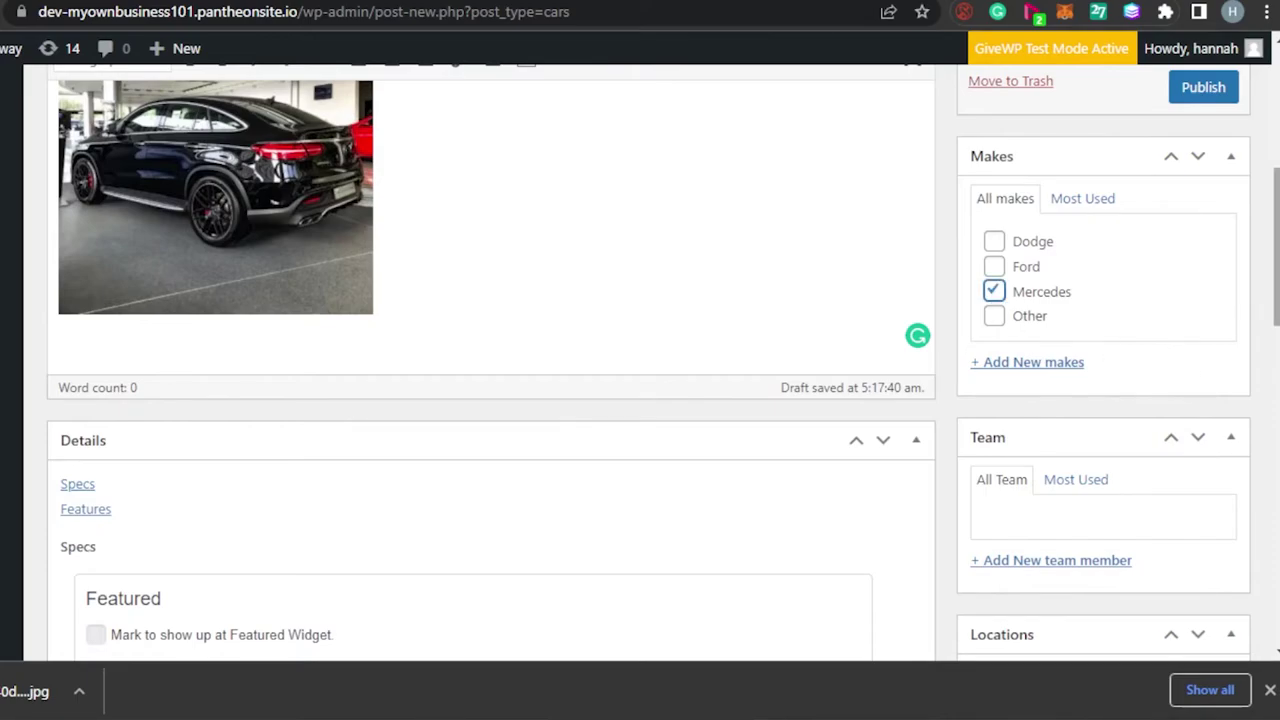
scroll(1183, 383, down, 3)
scroll(1165, 340, down, 1)
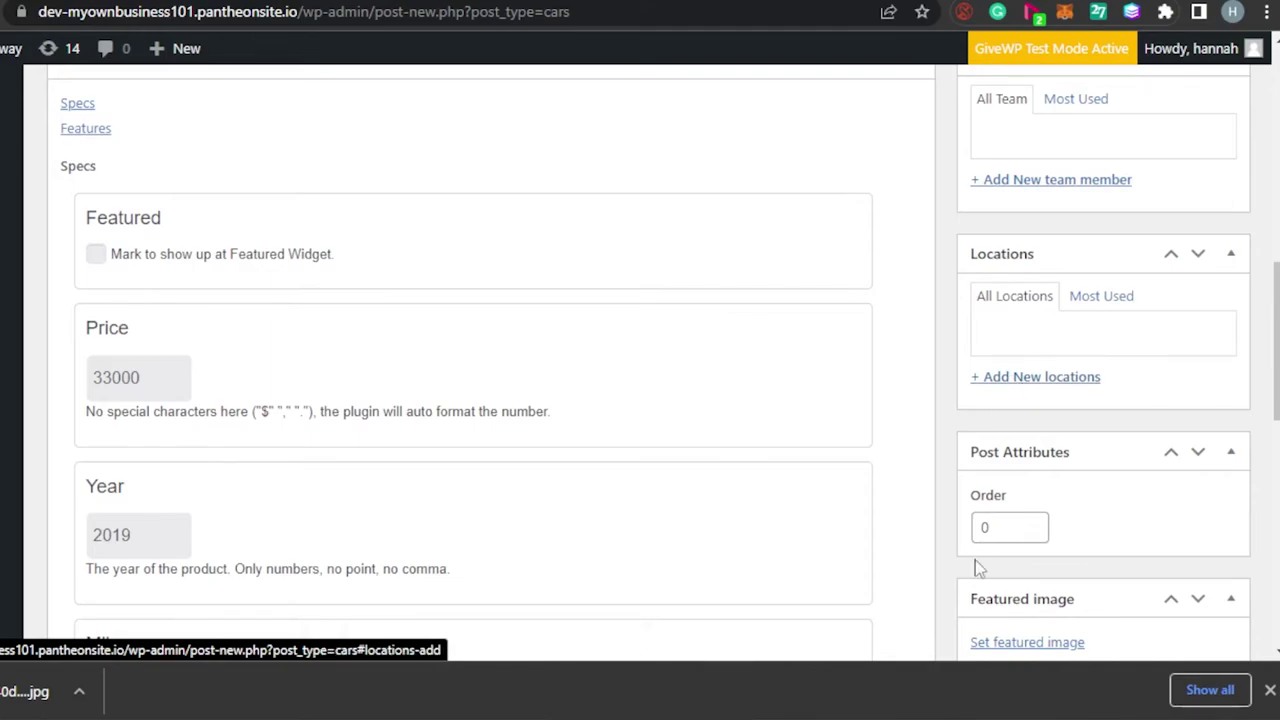
scroll(1274, 340, down, 2)
scroll(1100, 340, down, 1)
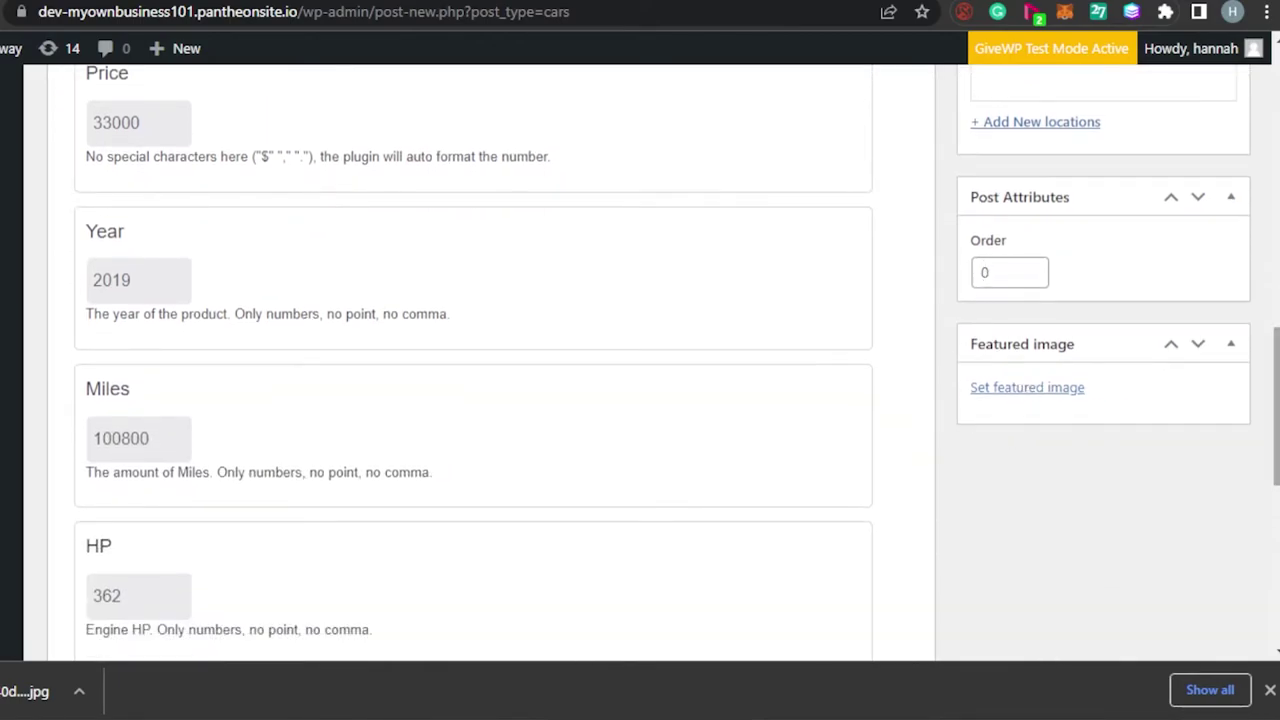
scroll(1275, 400, up, 5)
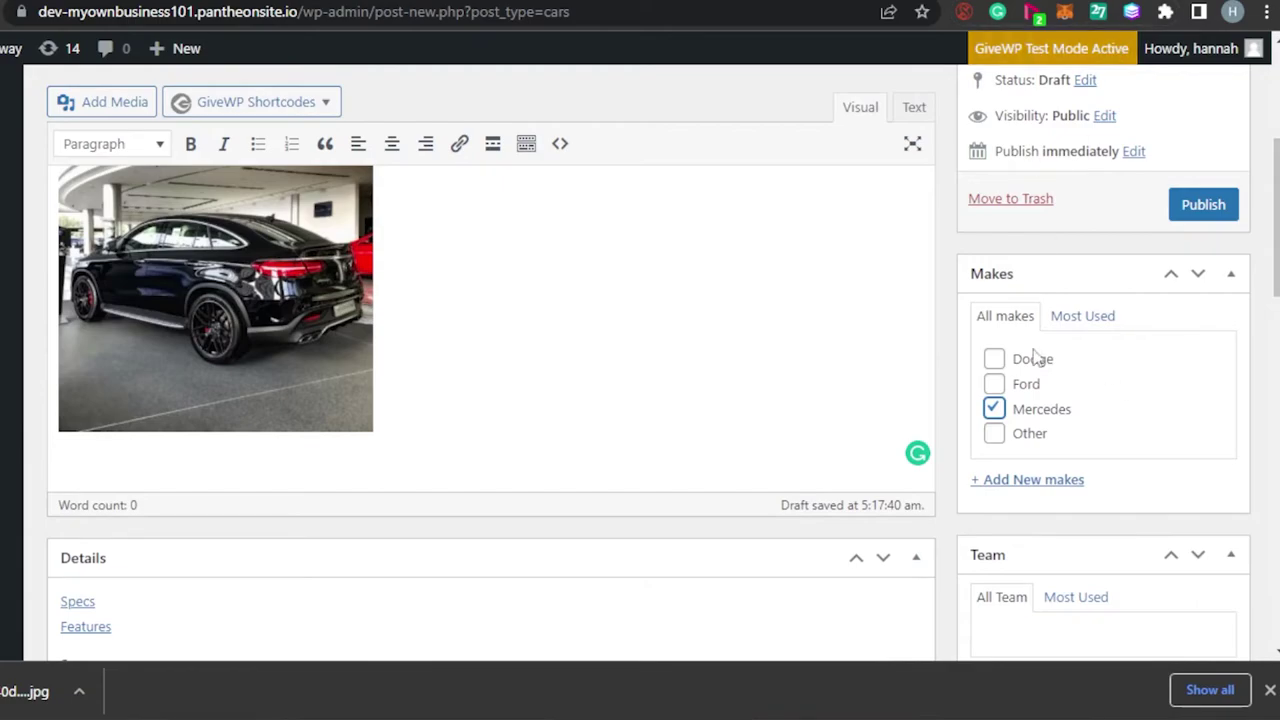
drag(1275, 220, 1275, 170)
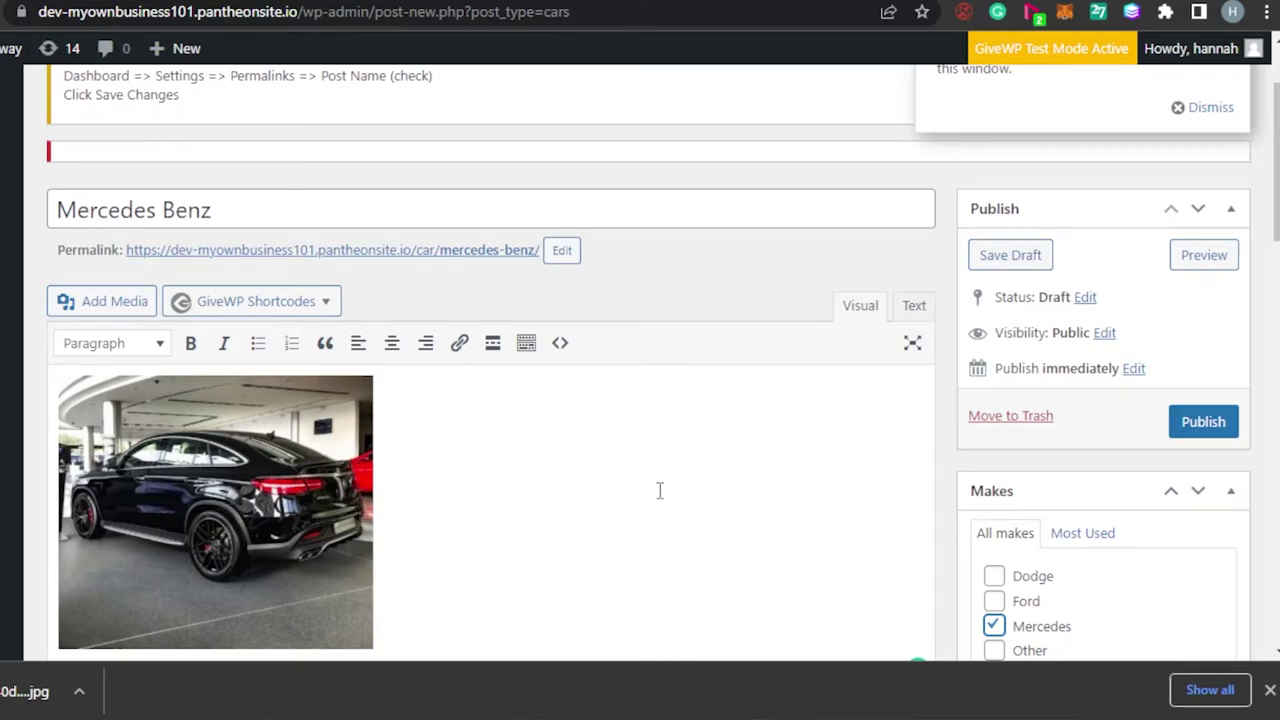
Publish the Mercedes Benz listing and review the published car's details.
click(1208, 425)
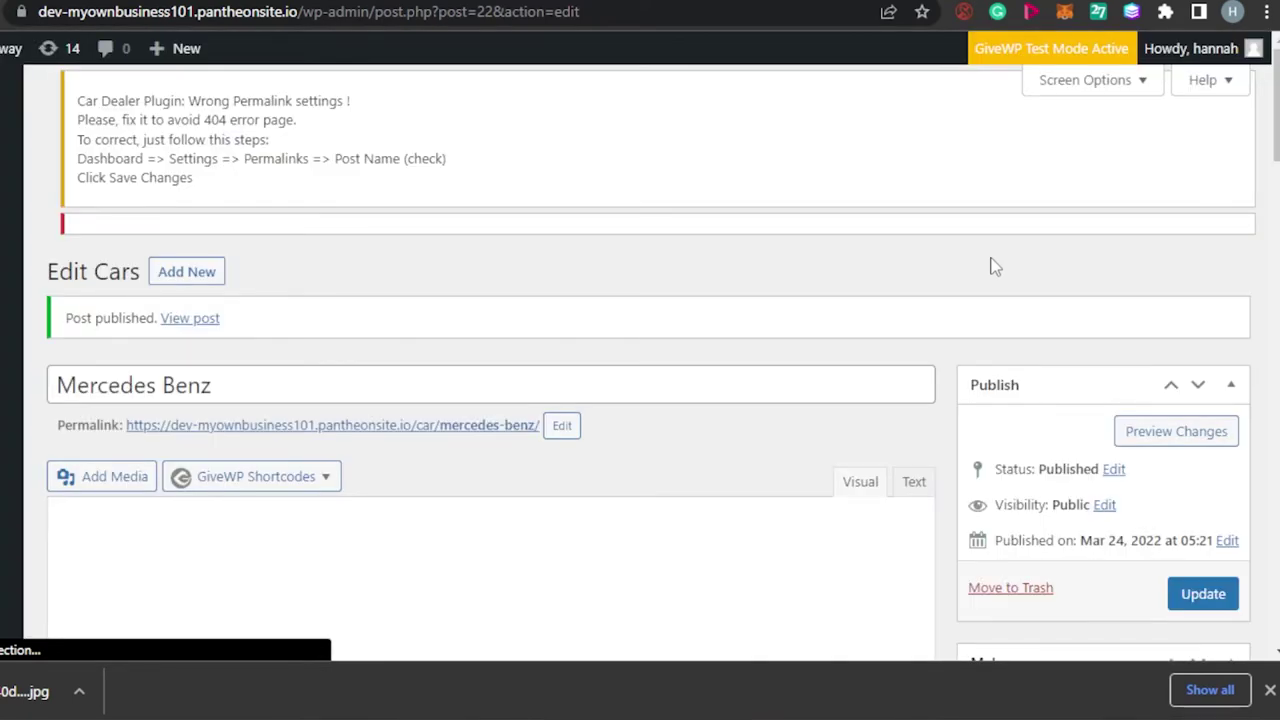
scroll(490, 360, down, 8)
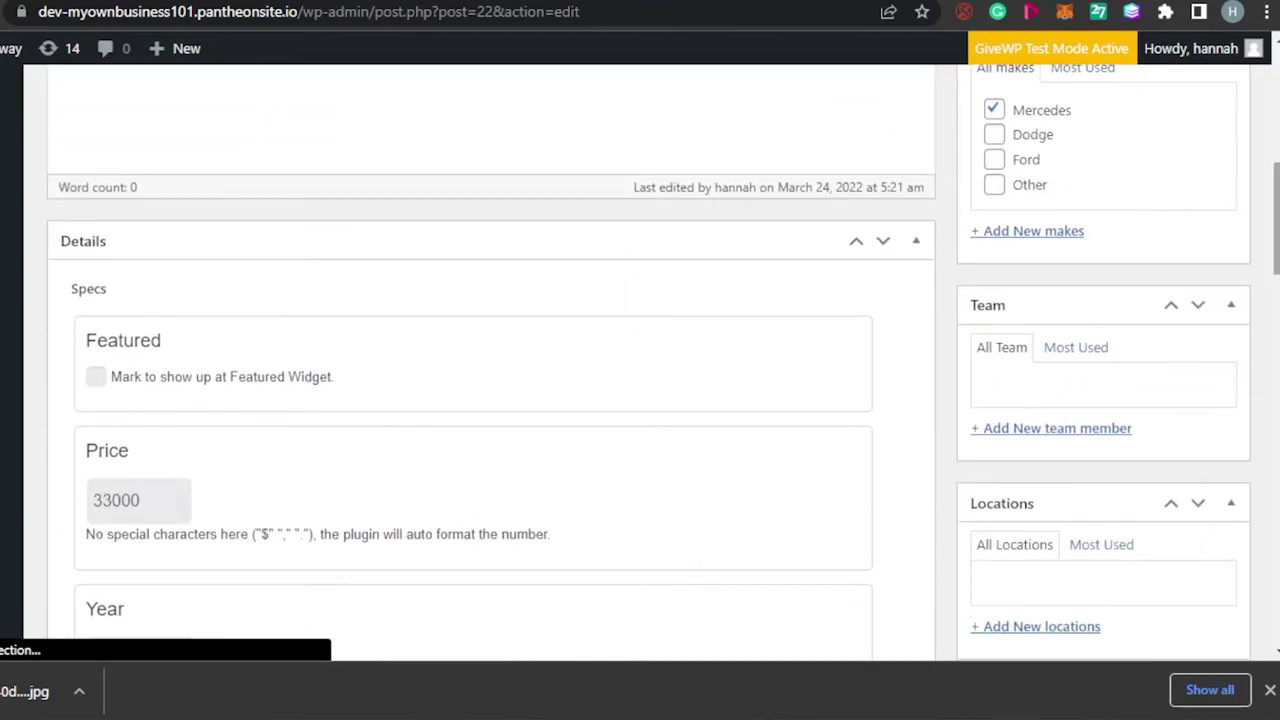
scroll(490, 360, down, 3)
scroll(490, 360, up, 3)
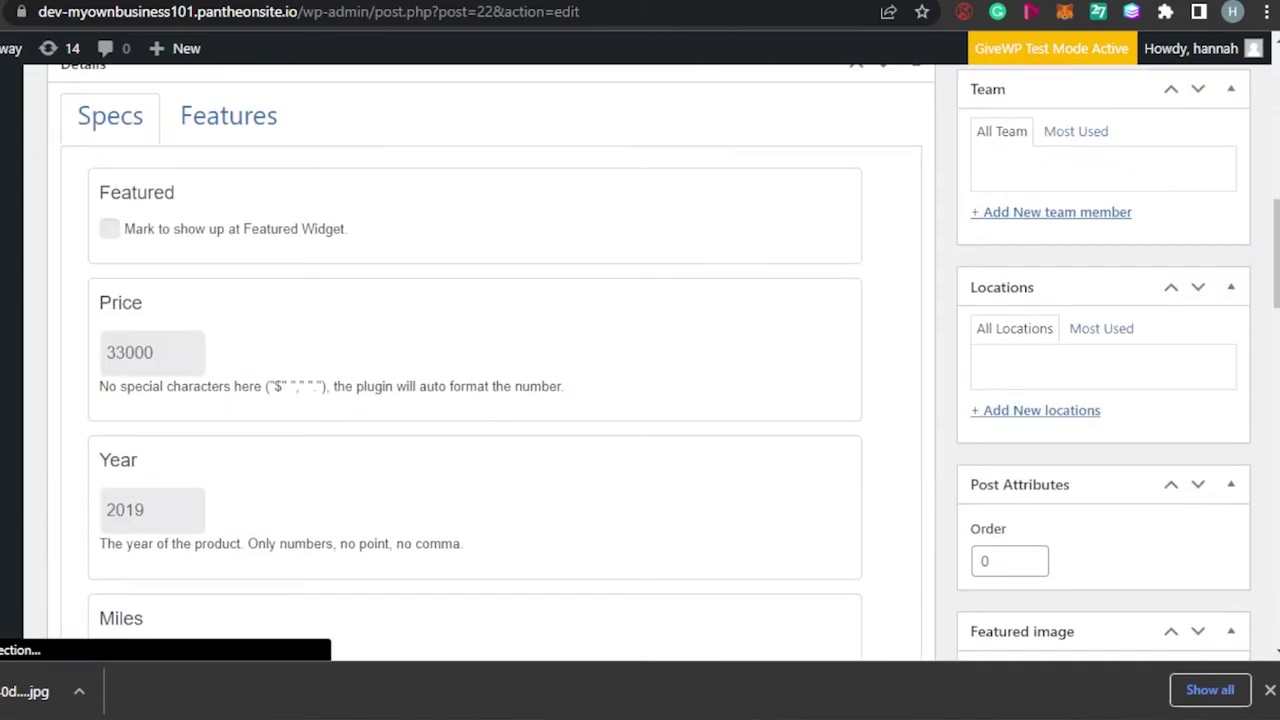
scroll(313, 127, up, 10)
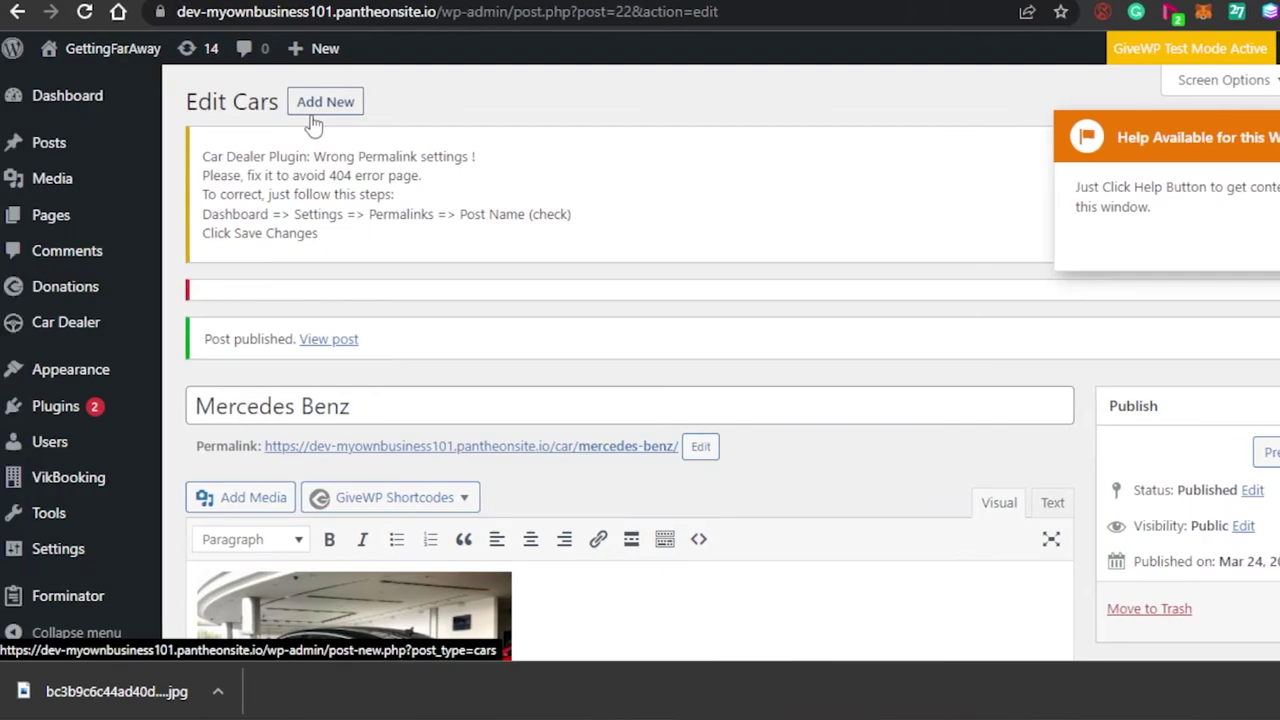
mouse_move(108, 340)
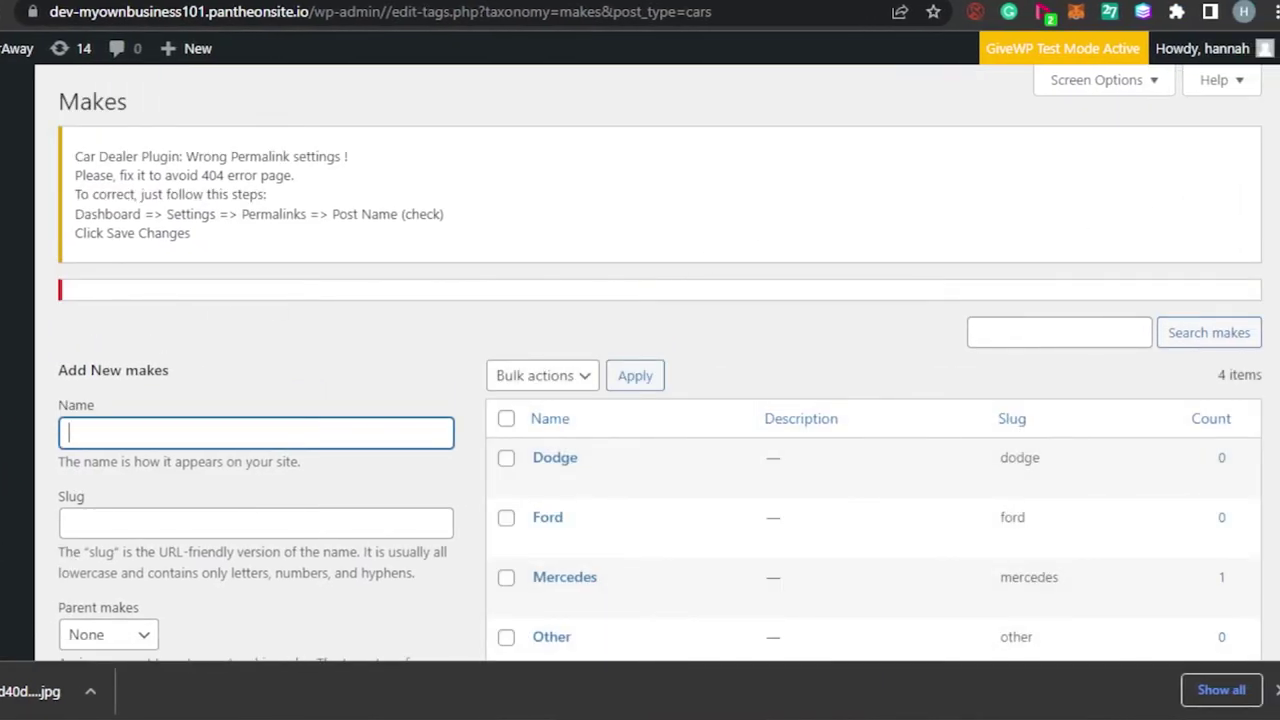
Review the Dodge, Ford, Mercedes and Other makes table and its Bulk actions options.
scroll(660, 400, down, 3)
scroll(660, 400, up, 3)
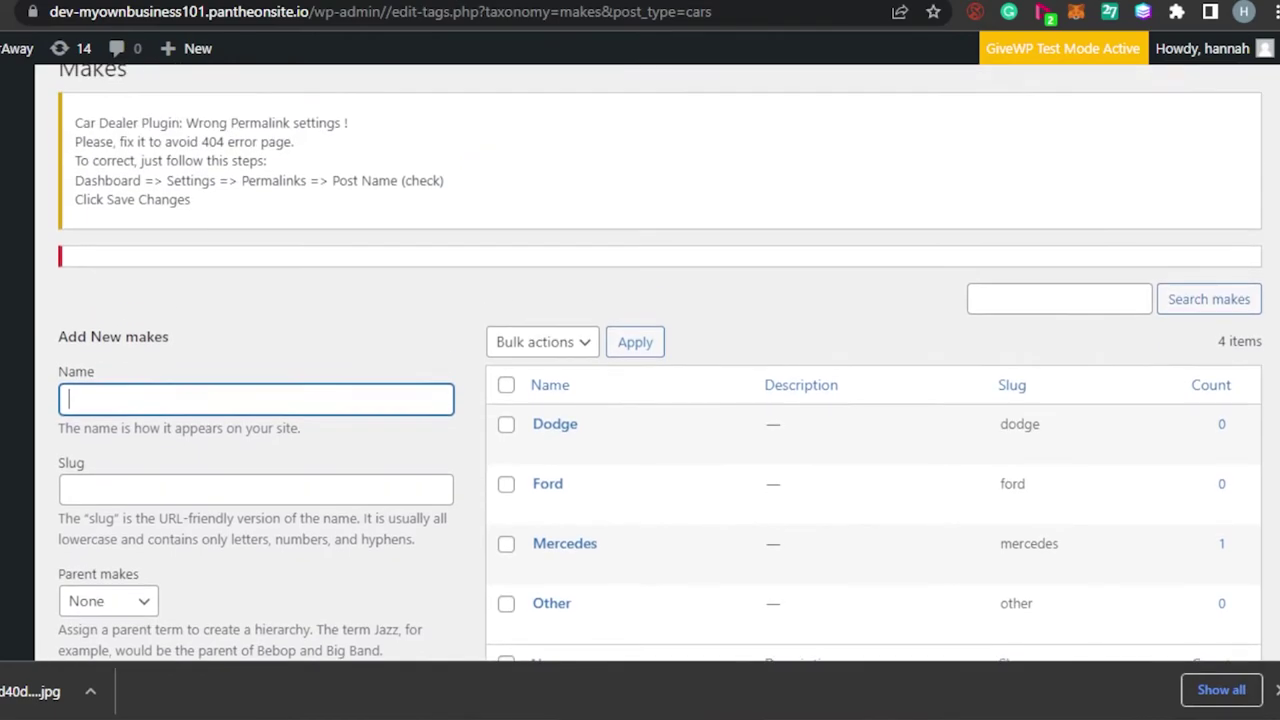
scroll(660, 360, down, 2)
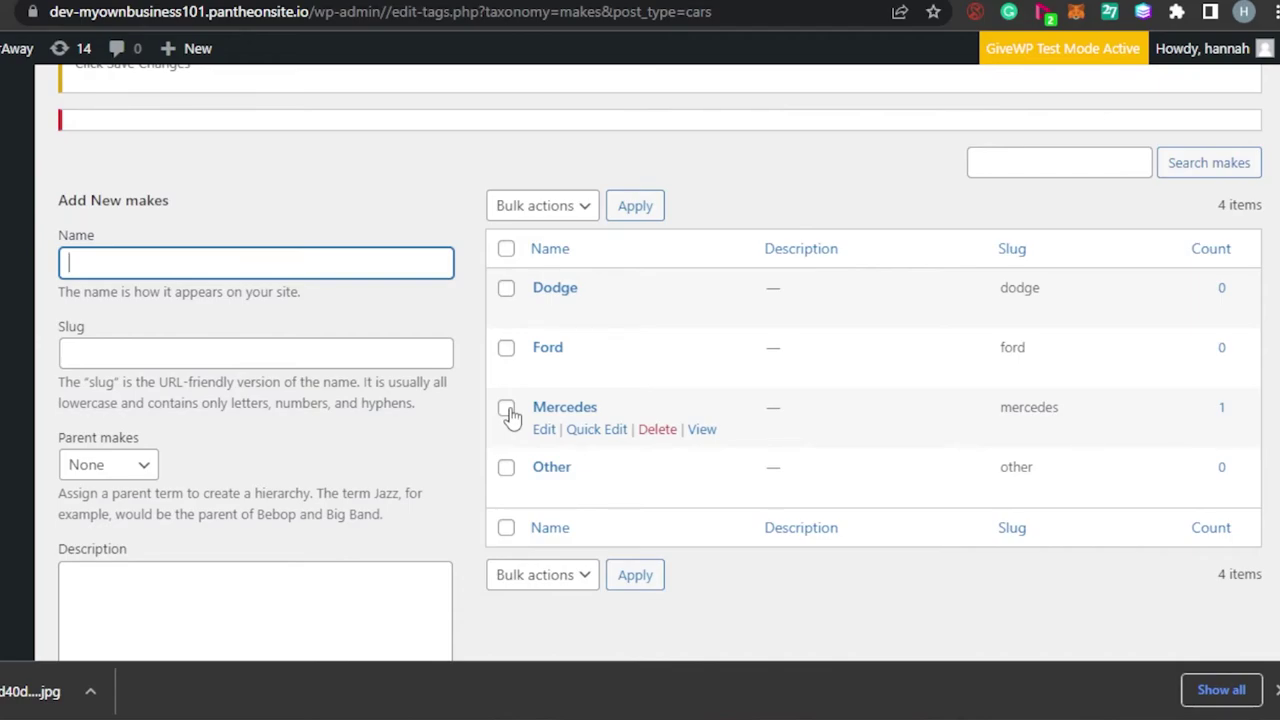
click(576, 207)
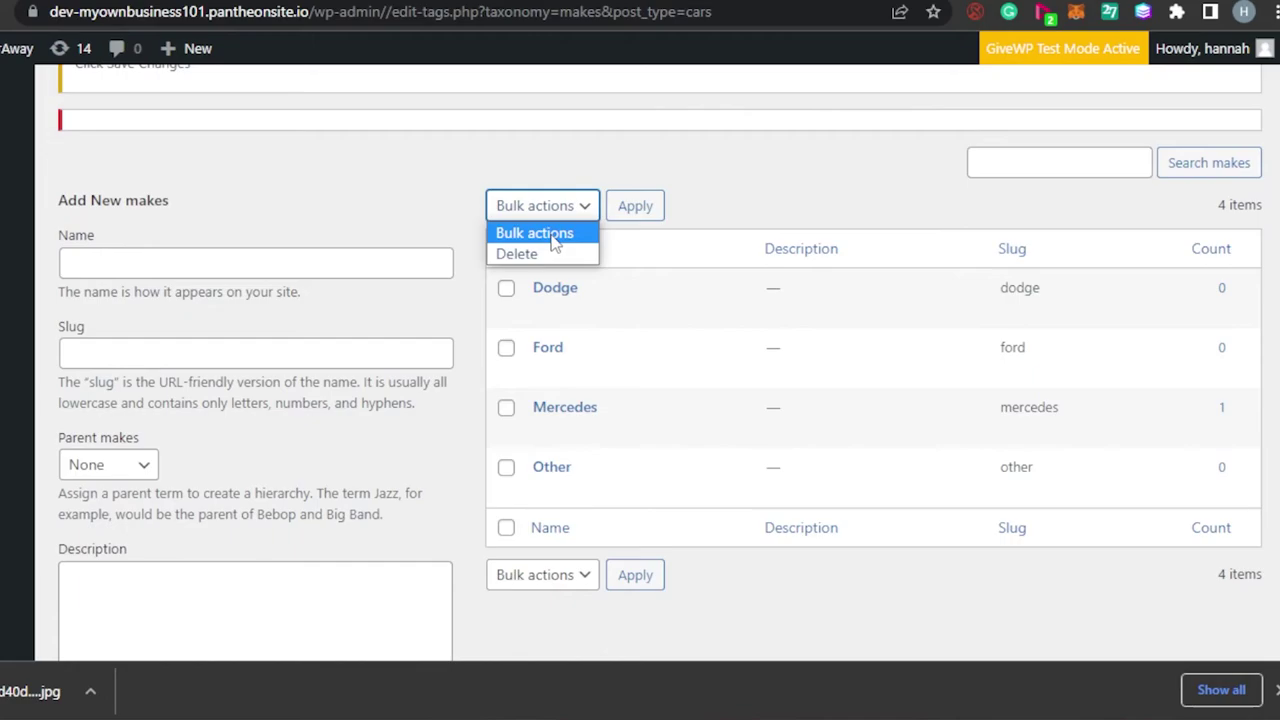
scroll(549, 340, down, 2)
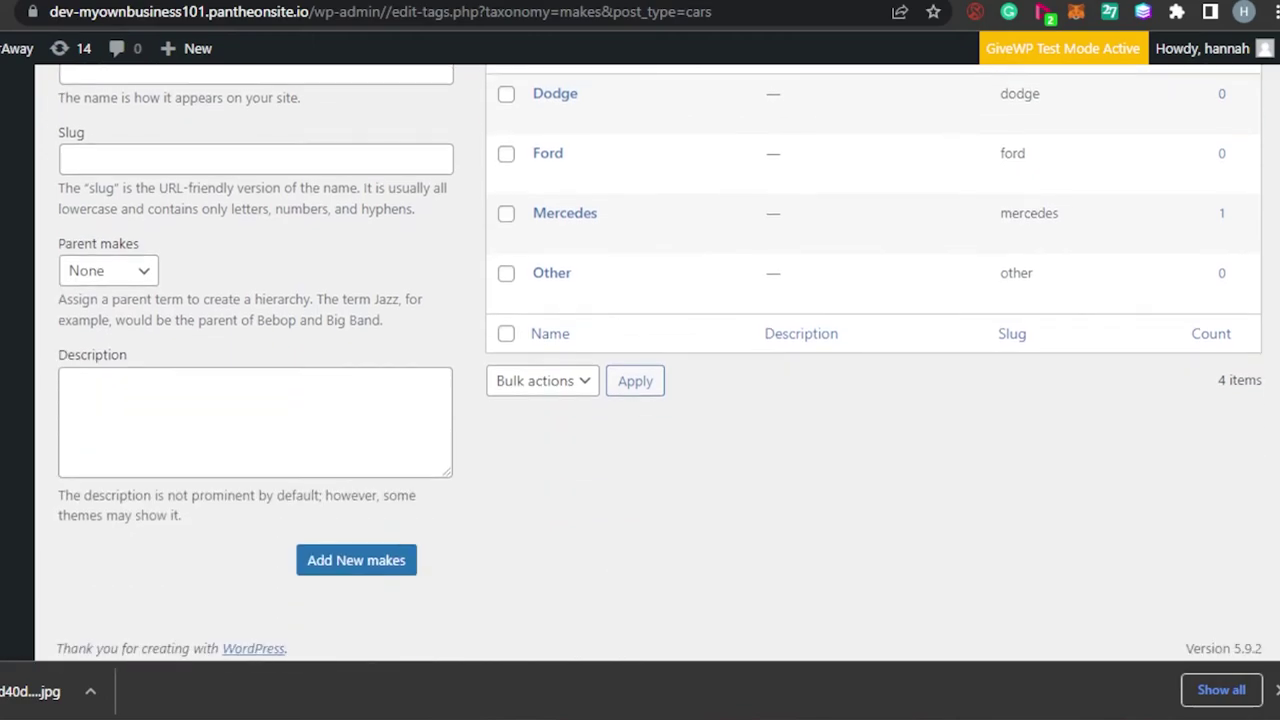
scroll(549, 340, up, 3)
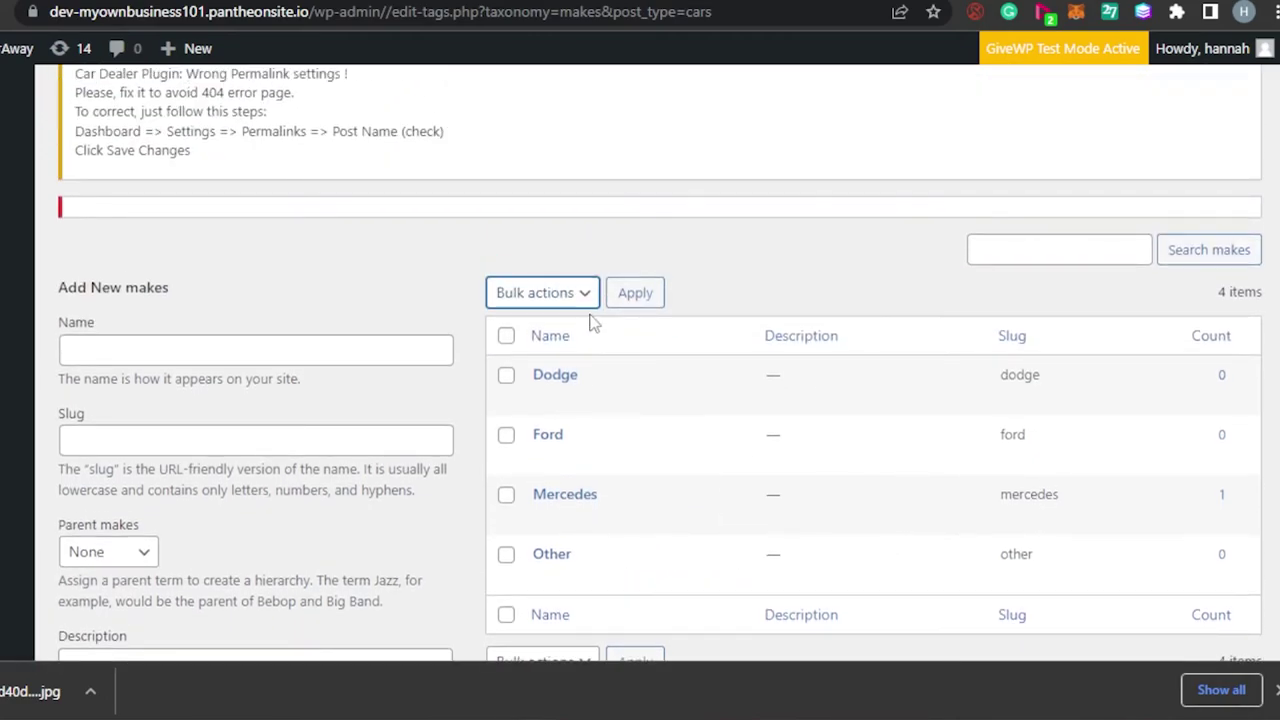
scroll(640, 360, down, 3)
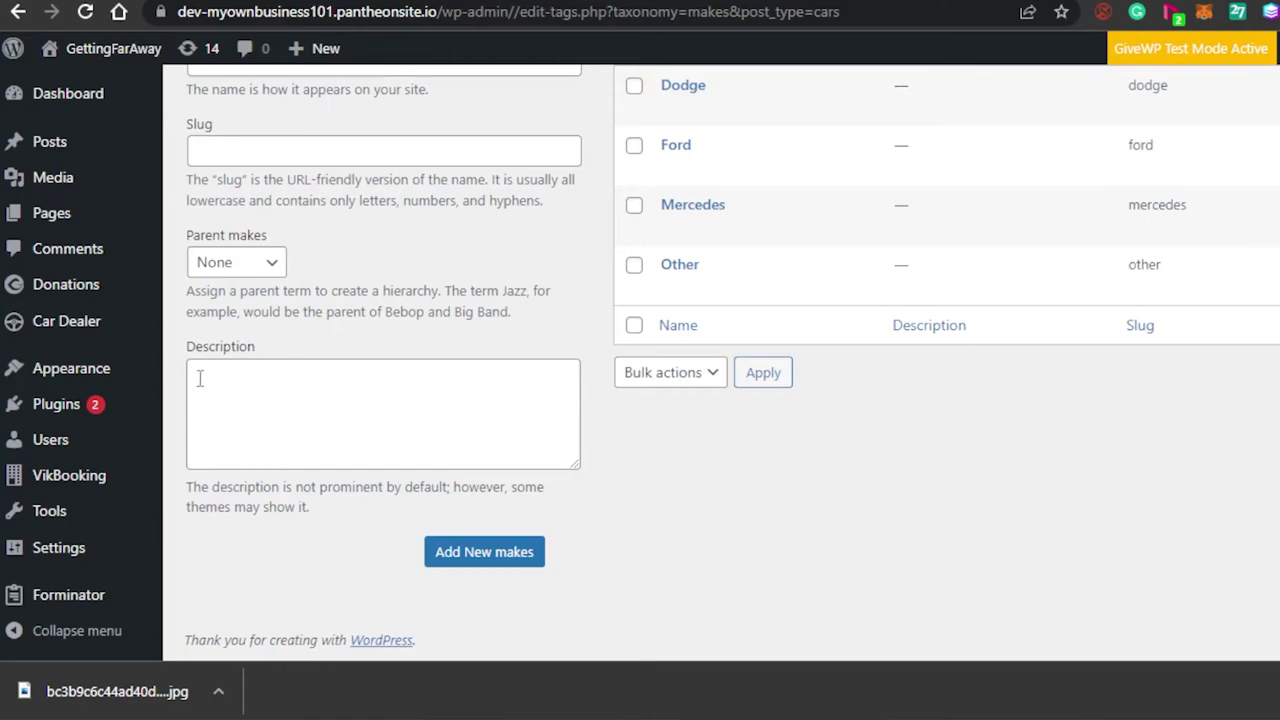
scroll(1259, 546, up, 4)
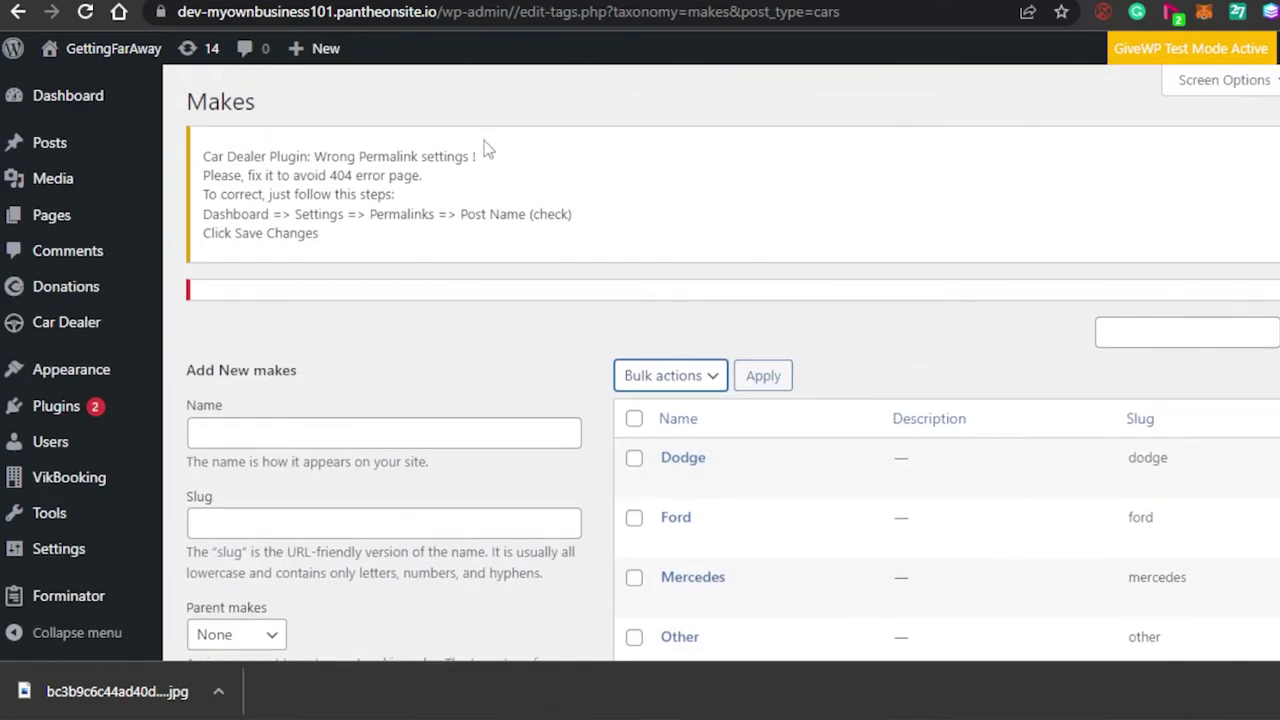
mouse_move(68, 322)
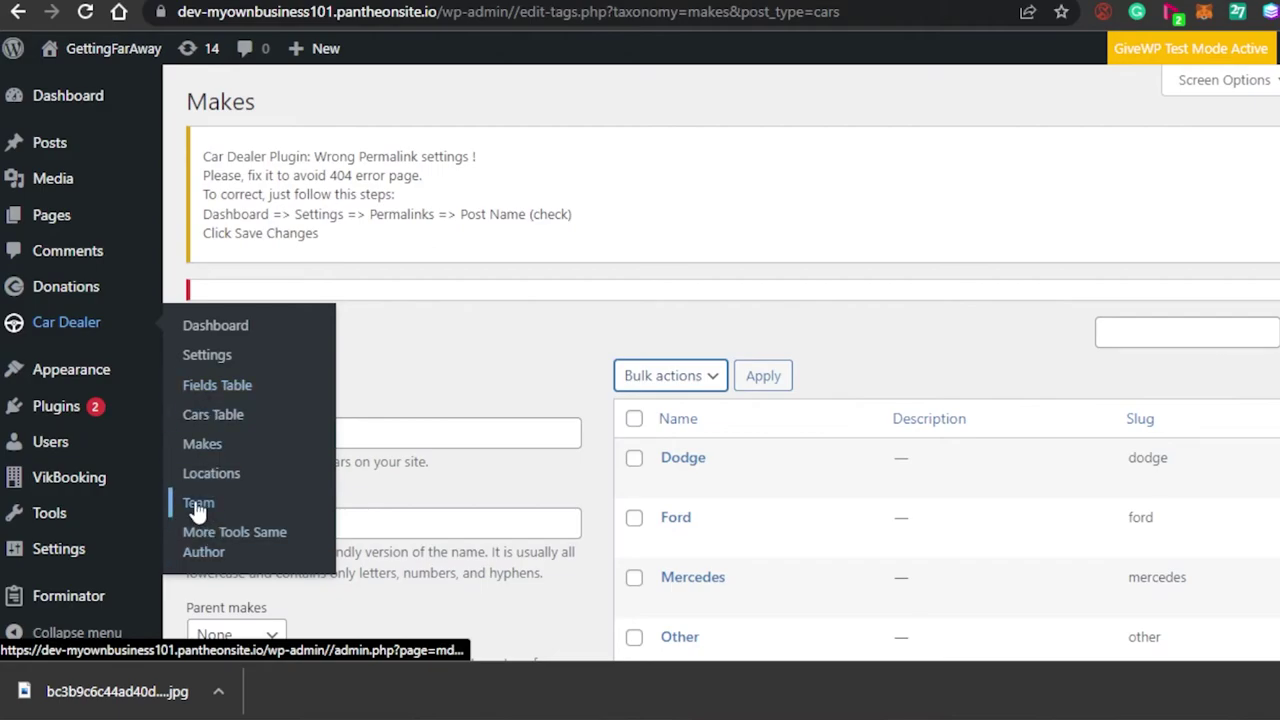
Open Car Dealer's Fields Table and review its eight fields, Body Type through mat, ordered 10–17.
click(215, 388)
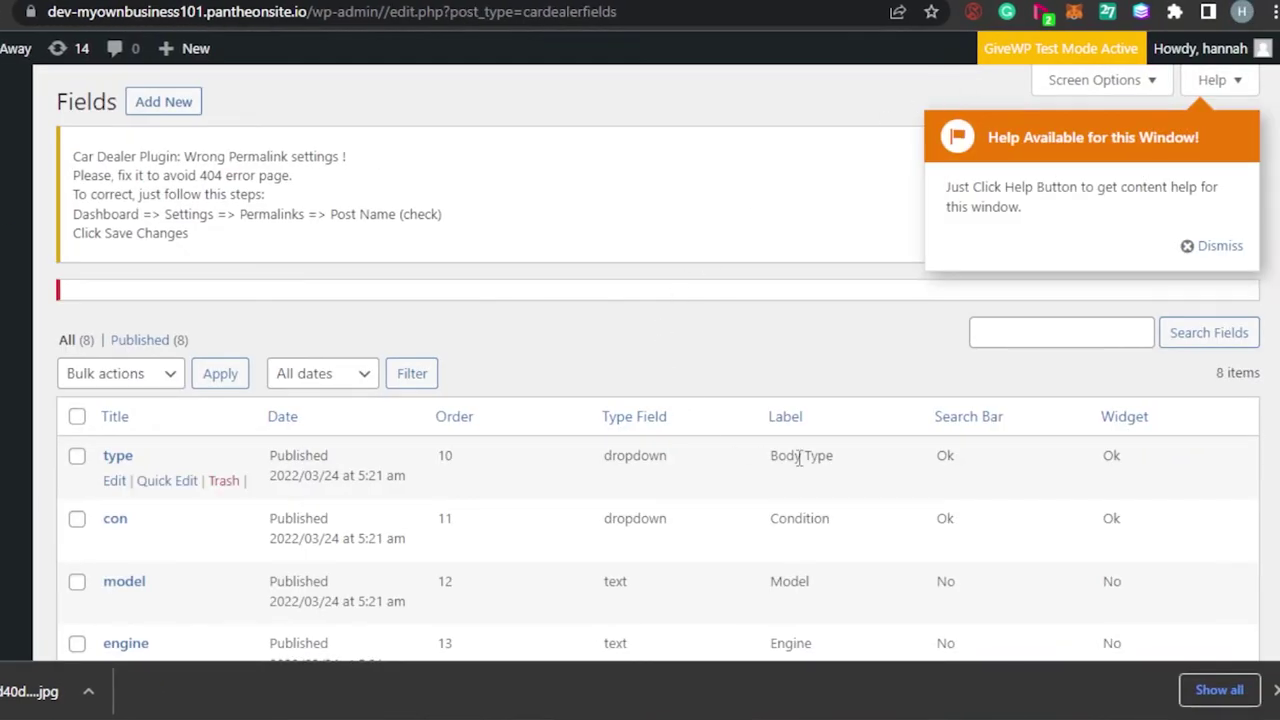
scroll(780, 460, down, 3)
scroll(512, 320, down, 1)
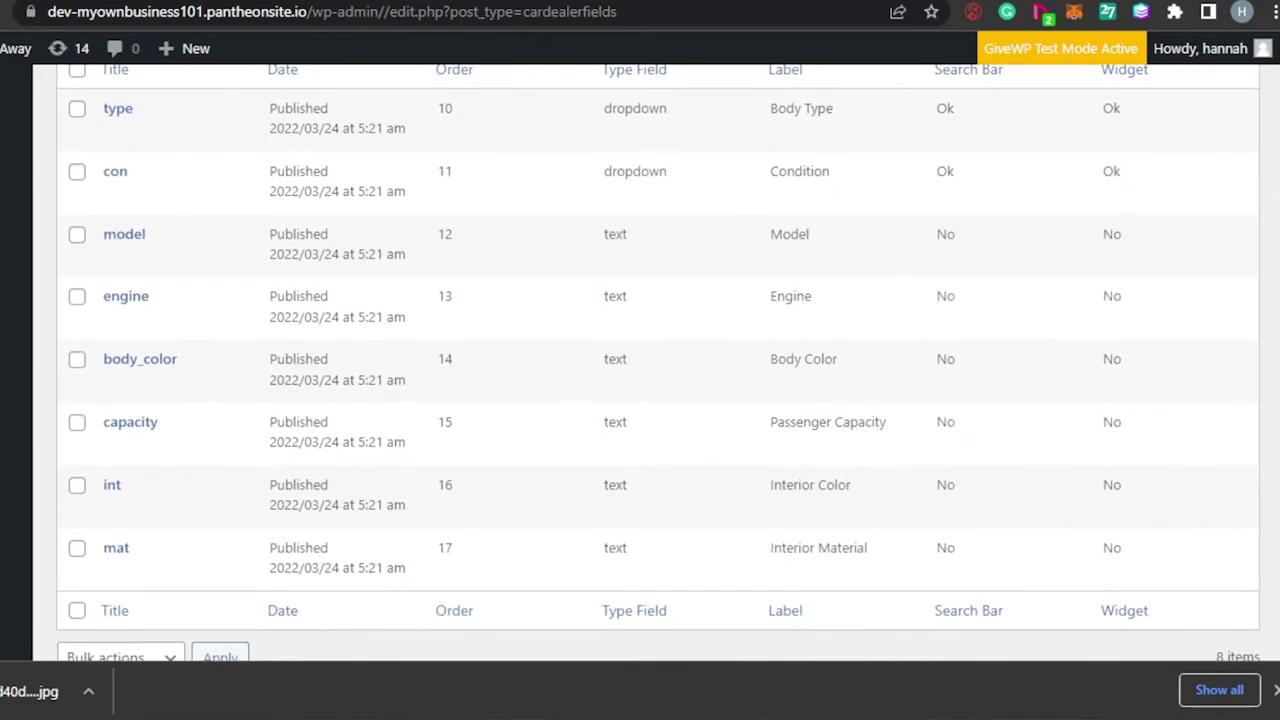
mouse_move(97, 135)
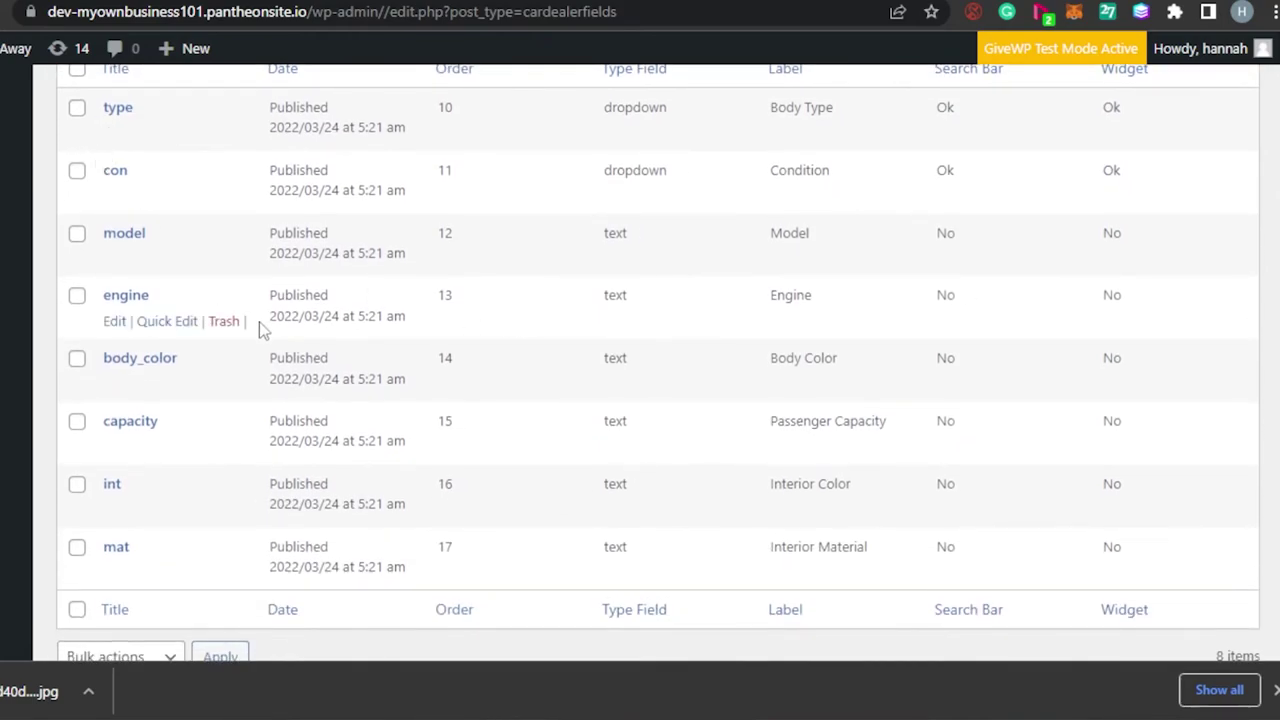
scroll(1137, 229, up, 3)
scroll(640, 400, down, 1)
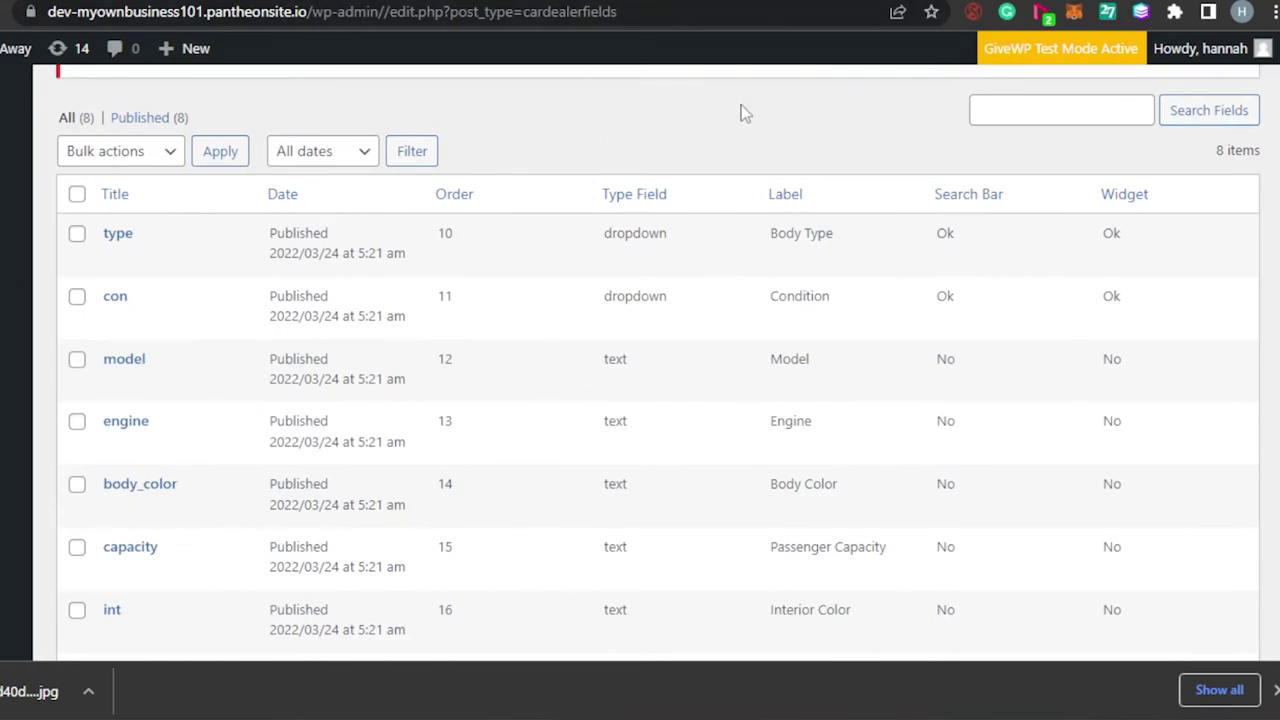
scroll(128, 254, up, 1)
scroll(128, 254, down, 1)
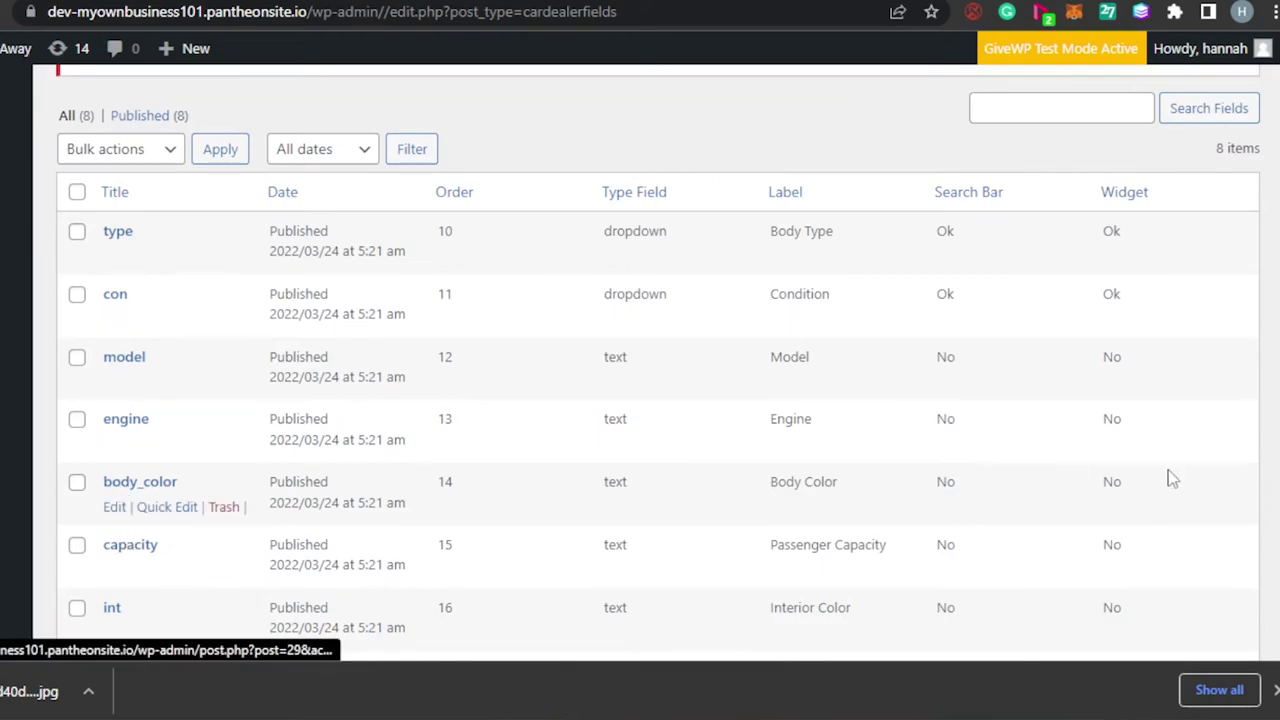
scroll(1218, 480, down, 1)
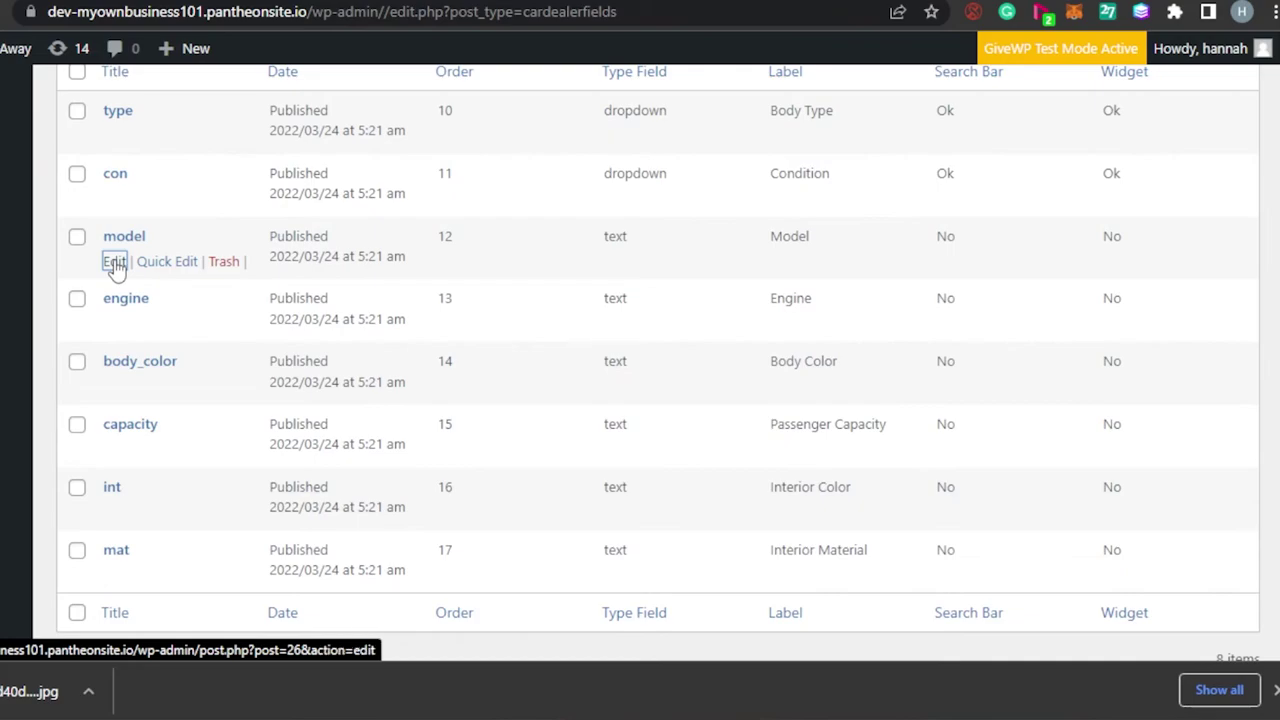
click(115, 264)
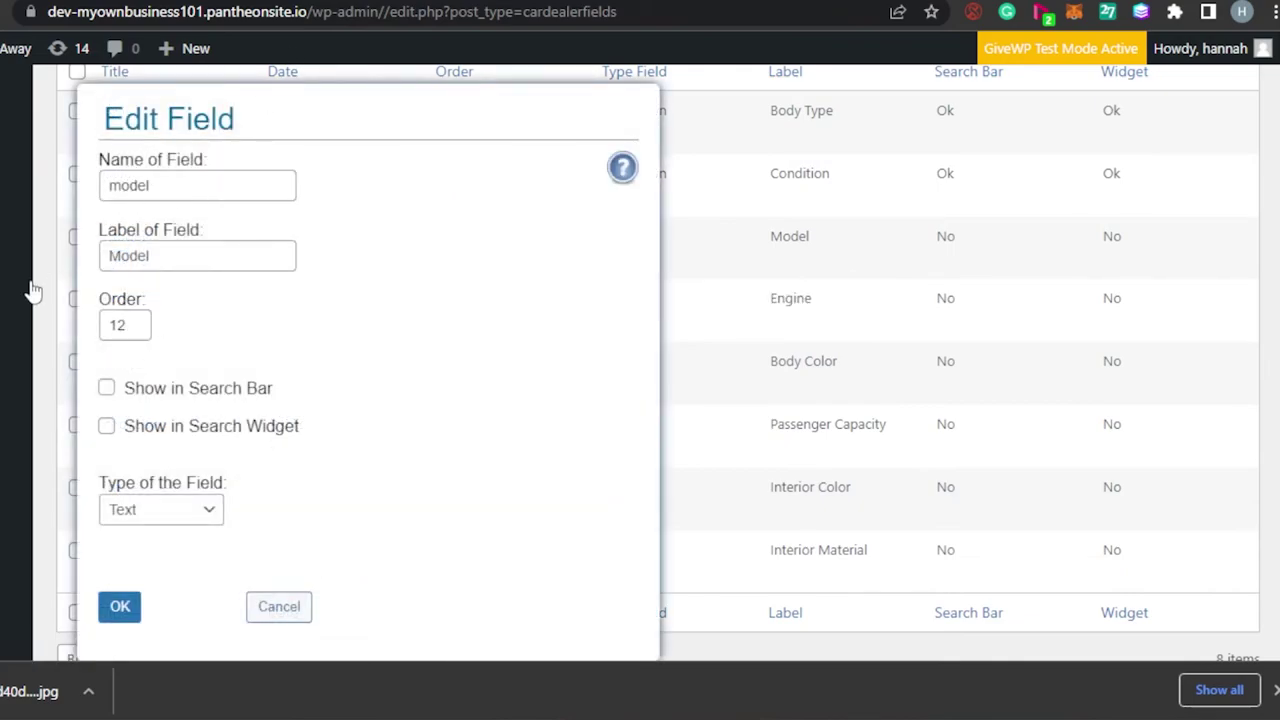
click(150, 263)
click(201, 510)
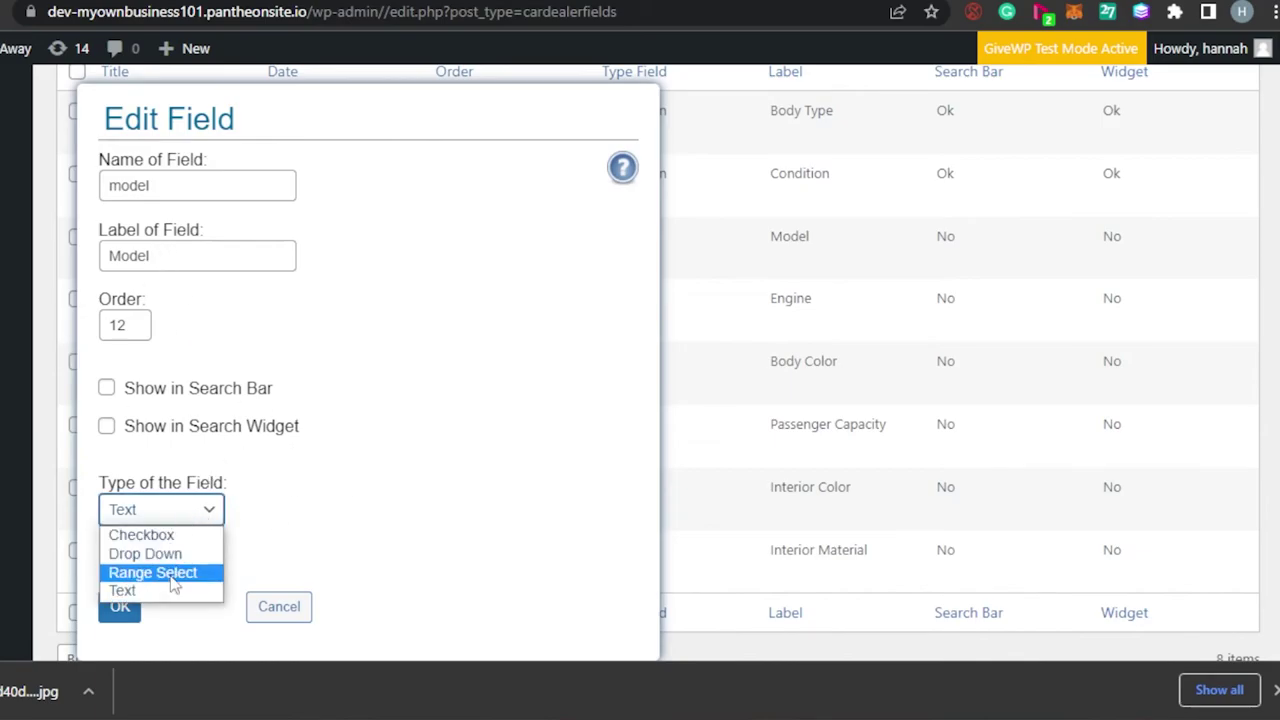
click(373, 369)
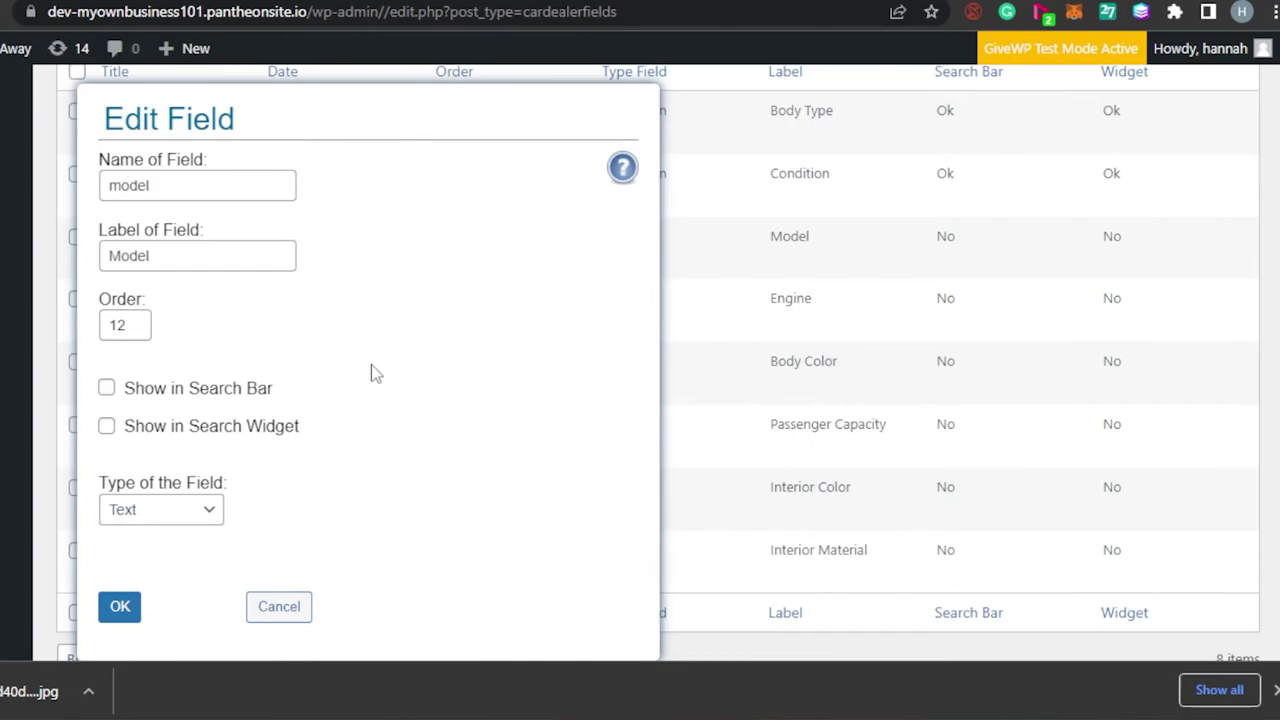
click(118, 610)
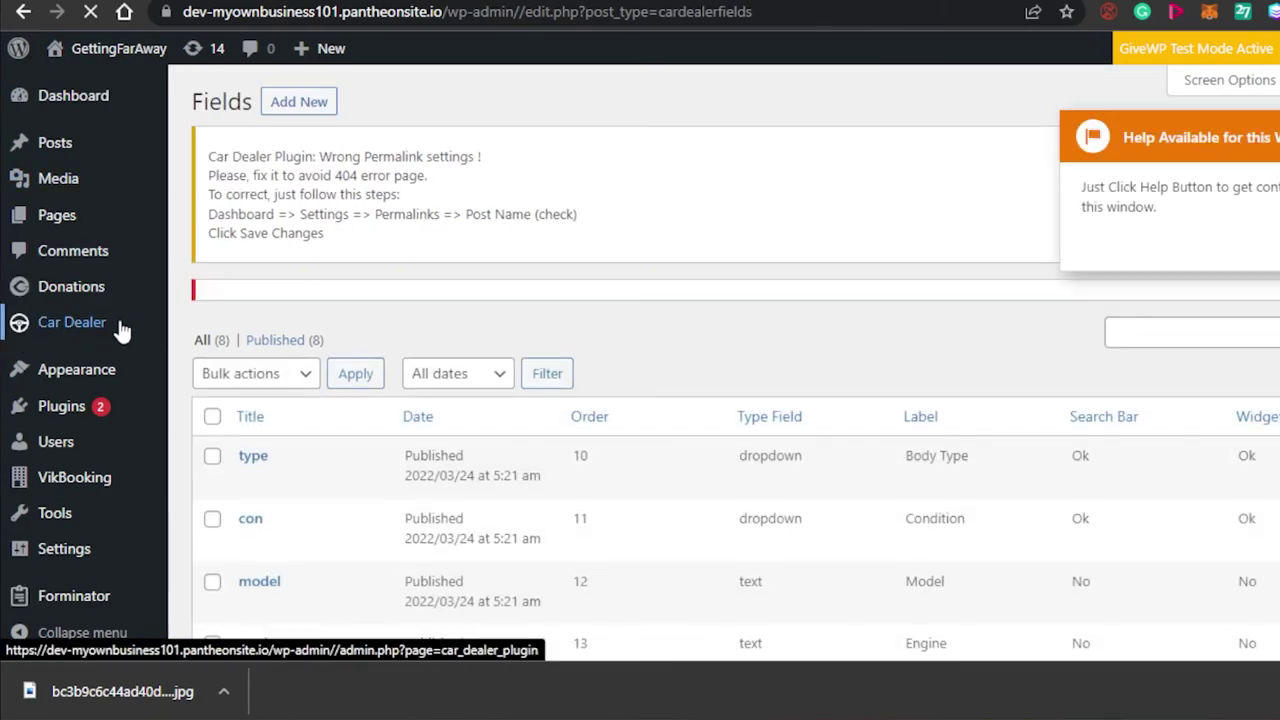
scroll(521, 190, down, 2)
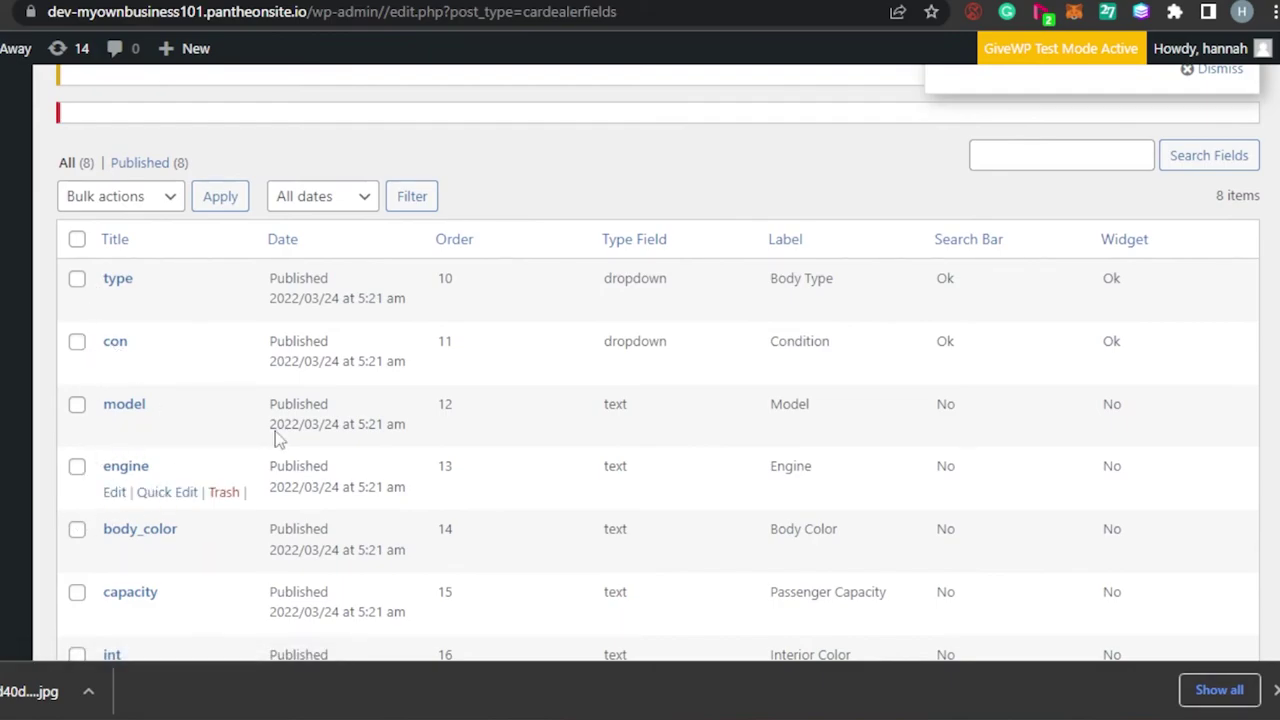
scroll(278, 440, down, 3)
scroll(278, 440, up, 2)
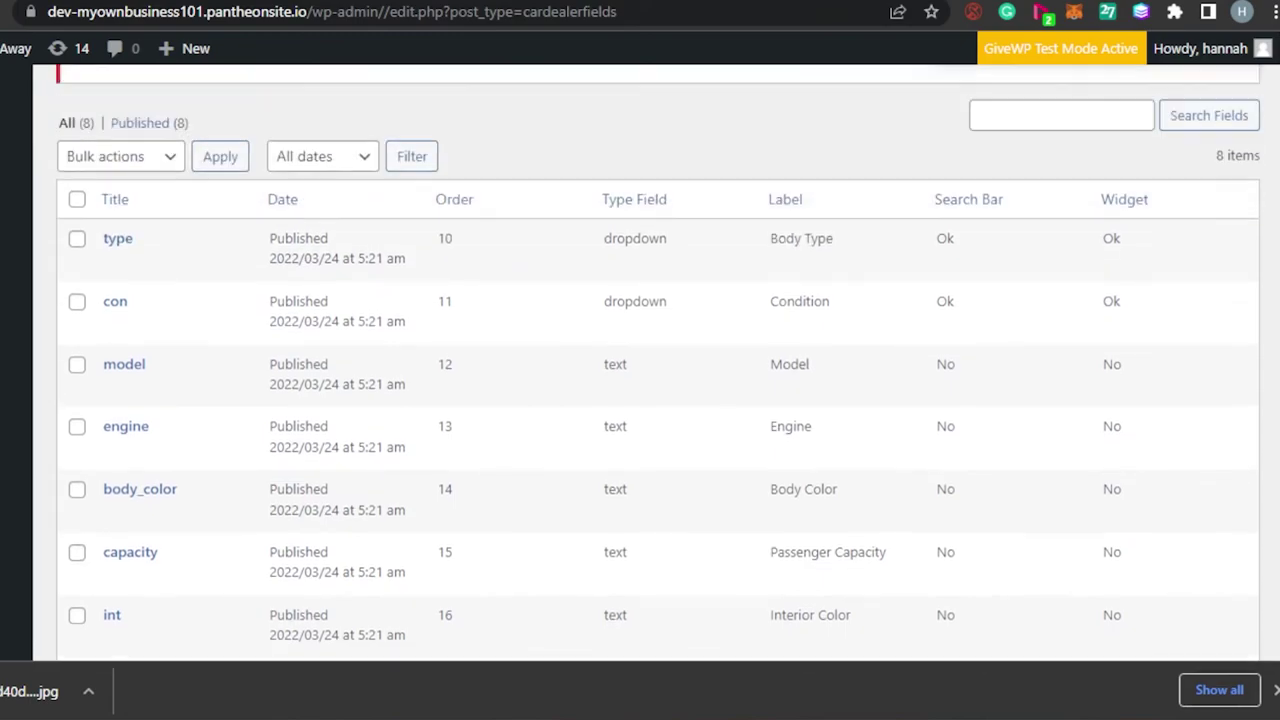
scroll(1117, 346, down, 2)
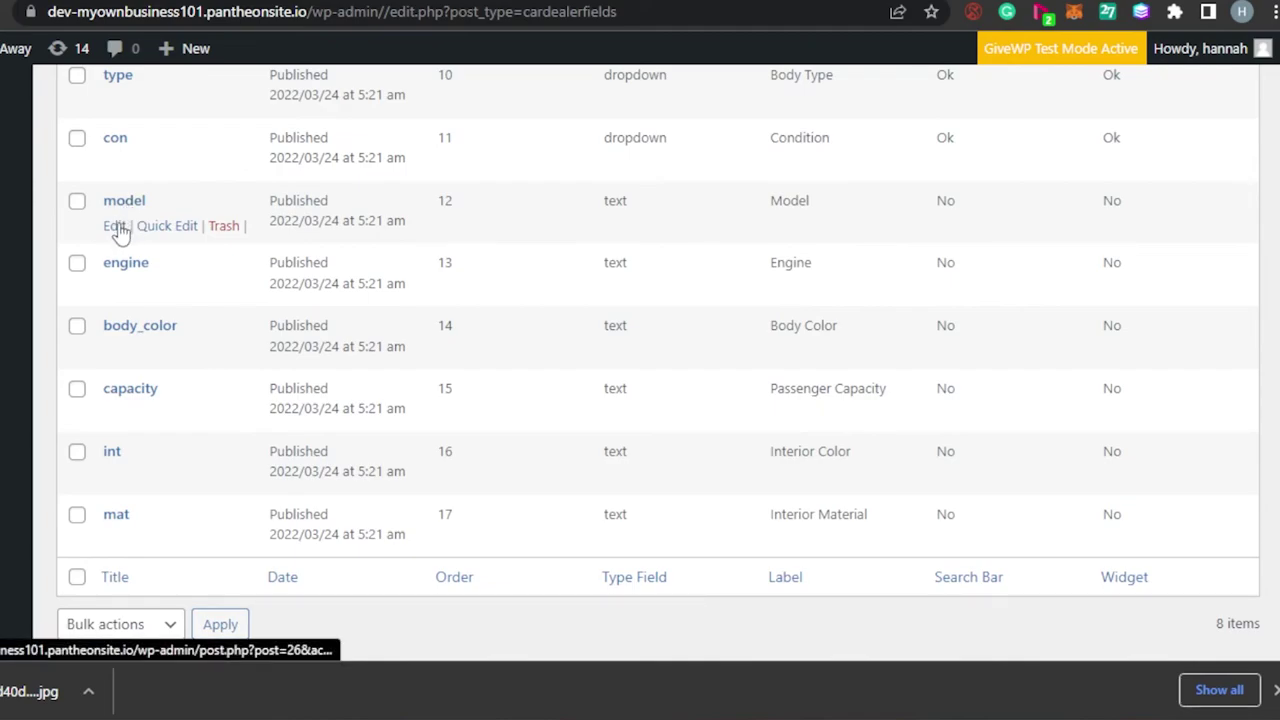
click(116, 228)
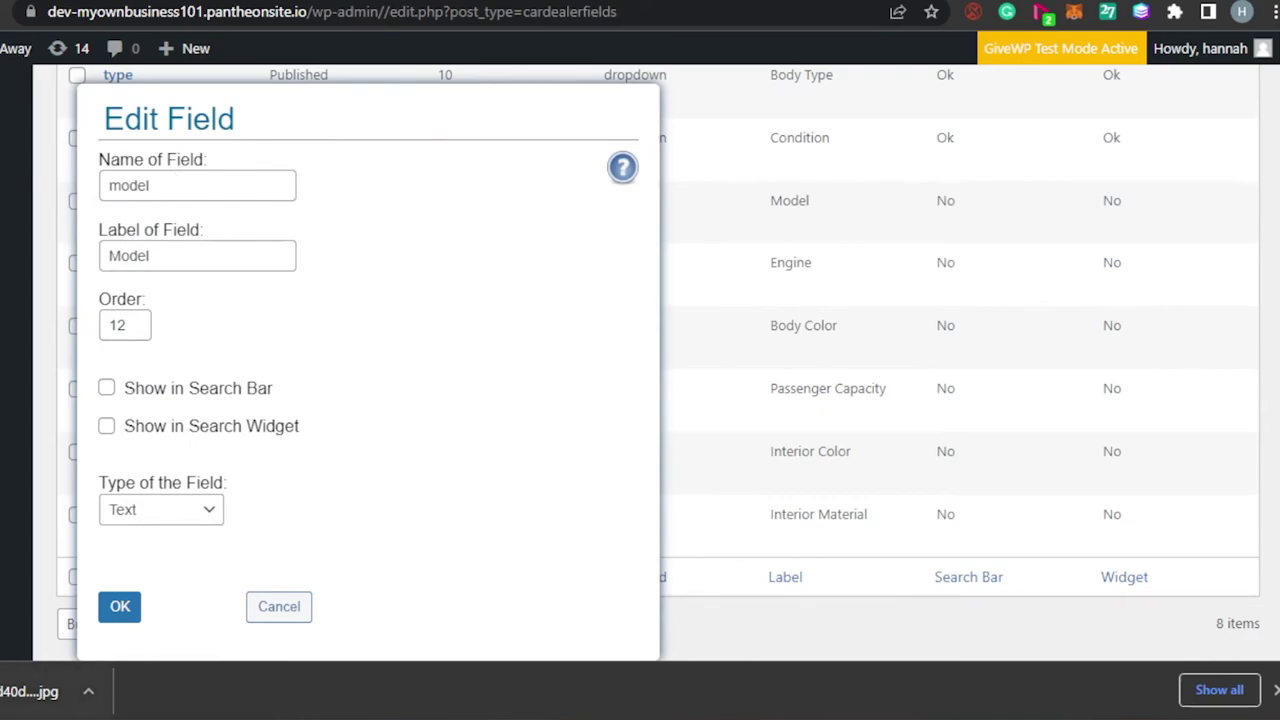
click(117, 608)
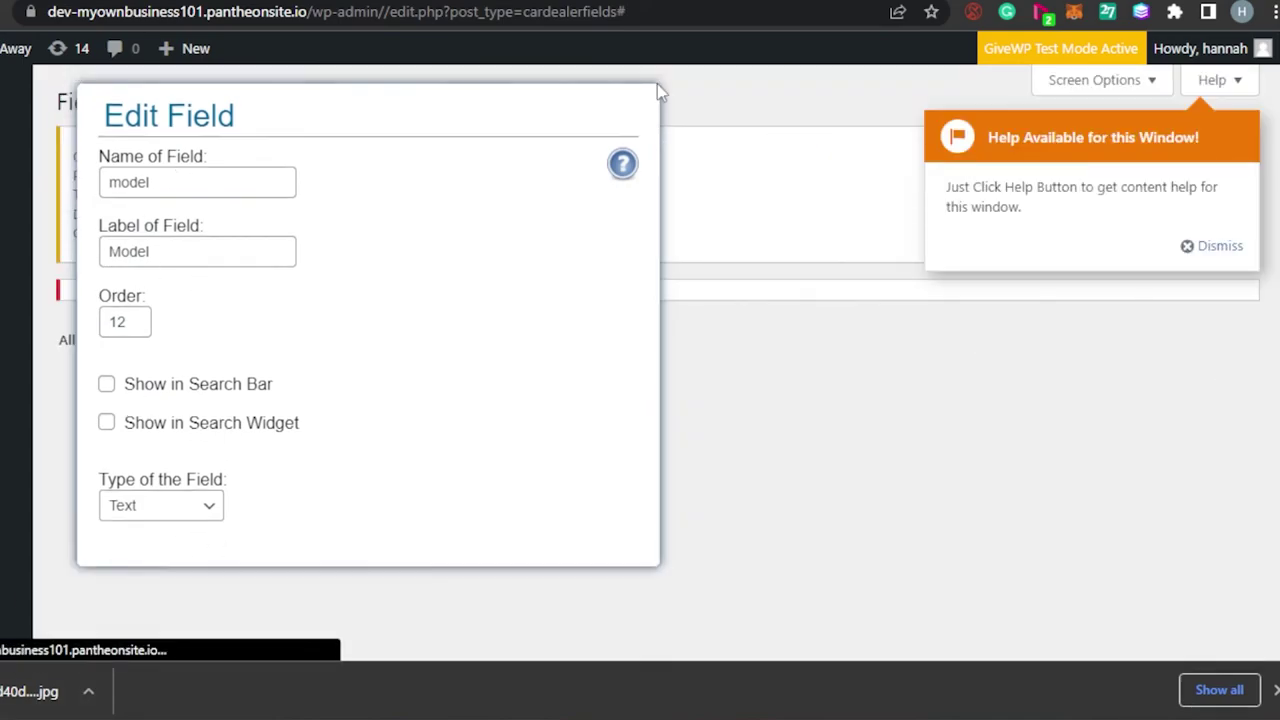
click(659, 92)
scroll(640, 350, down, 3)
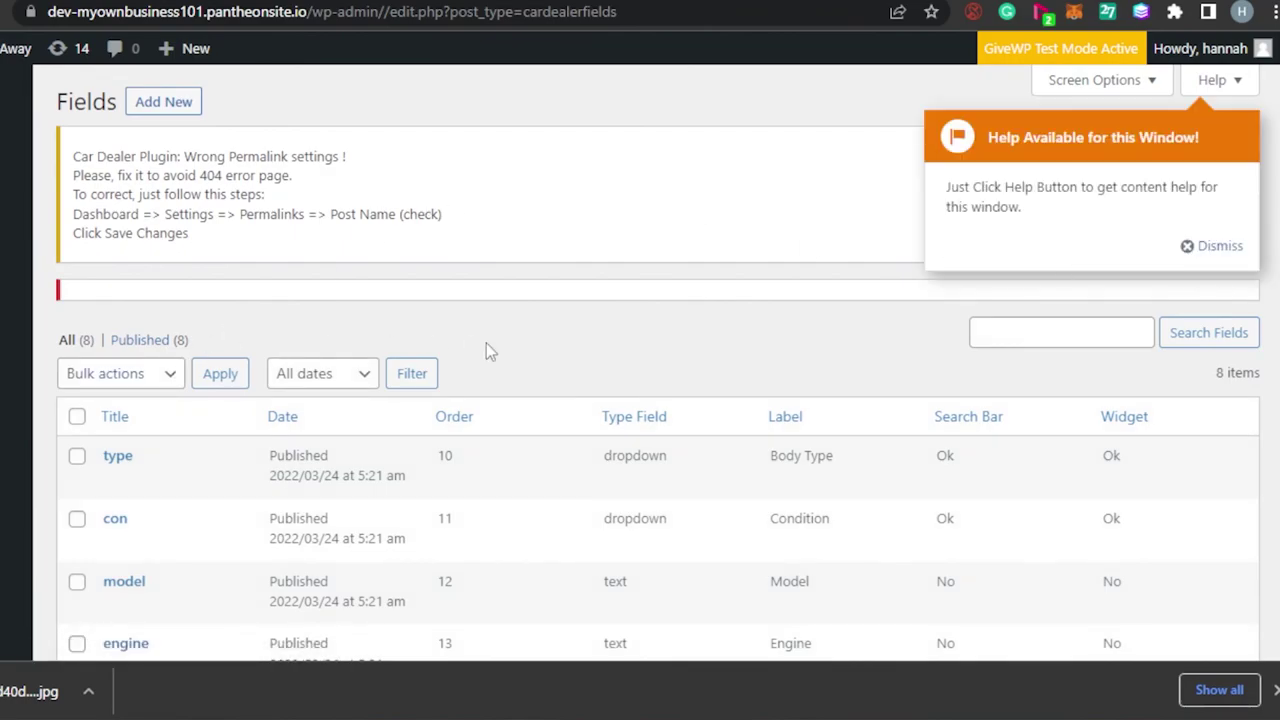
Review the eight published fields, noting only type and con are enabled for Search Bar and Widget.
scroll(649, 355, down, 5)
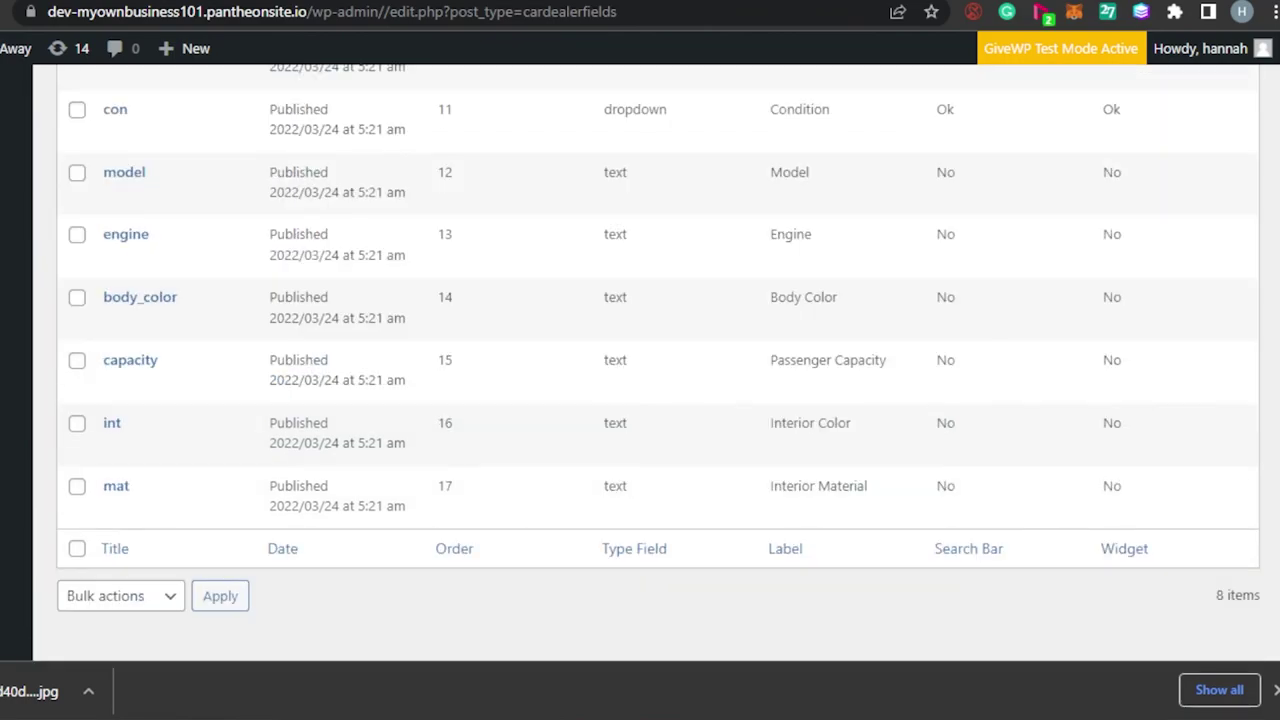
scroll(658, 356, down, 1)
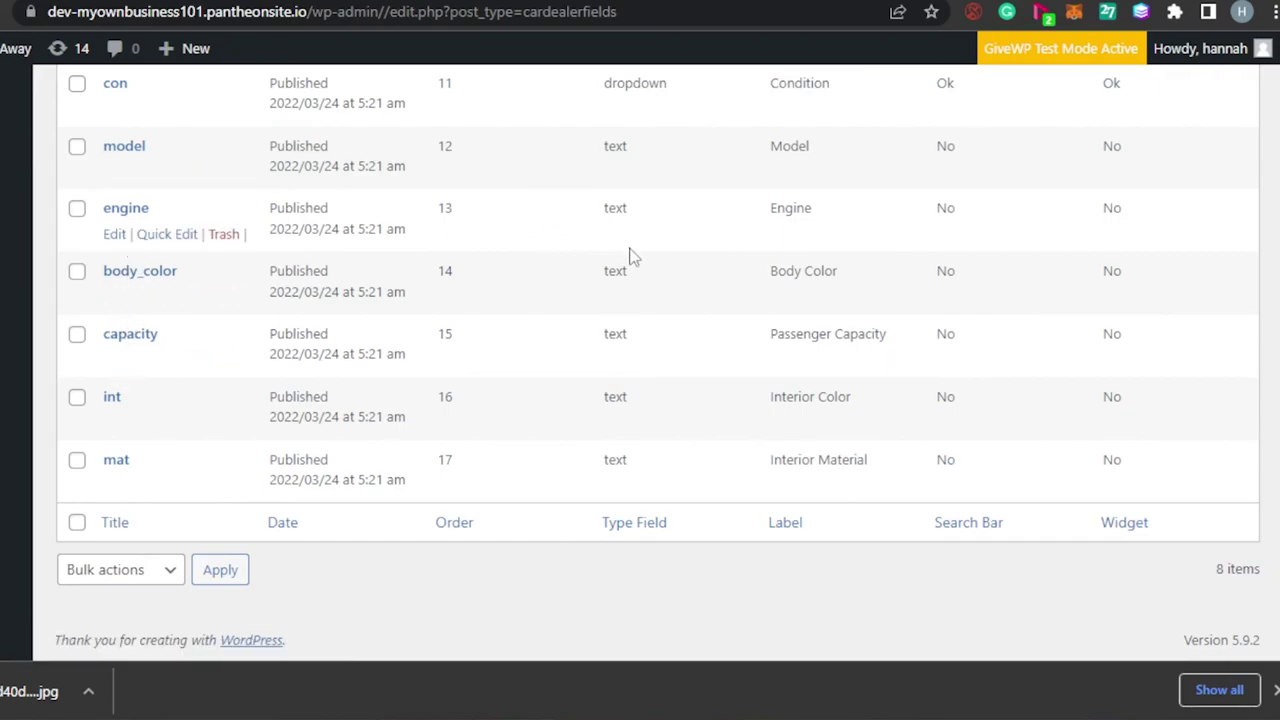
scroll(658, 362, up, 4)
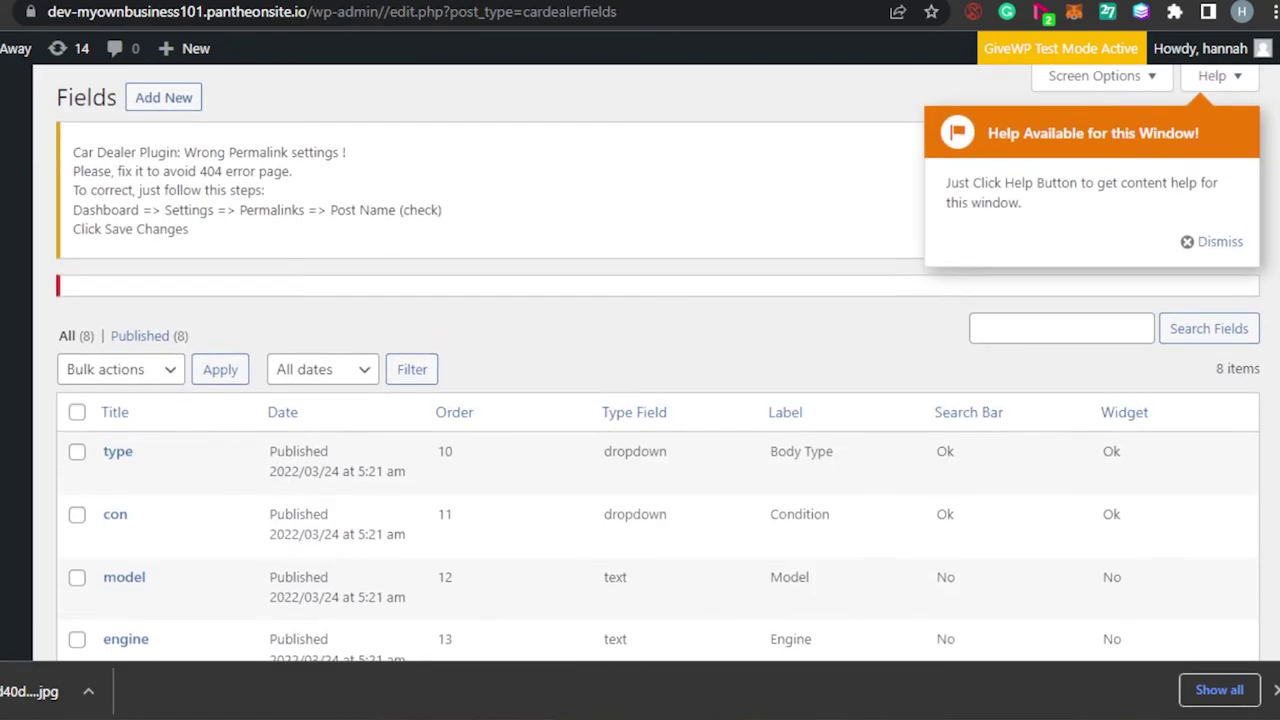
scroll(658, 362, down, 3)
scroll(658, 362, down, 3)
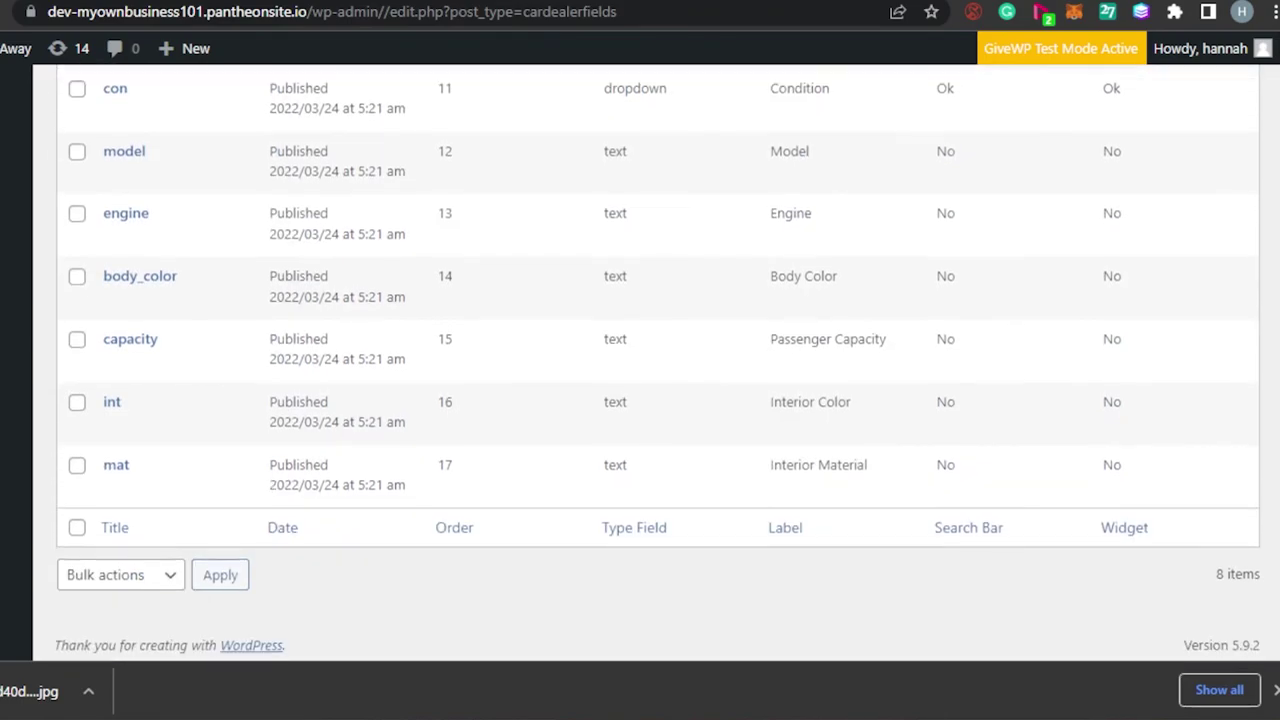
scroll(658, 362, up, 4)
scroll(658, 362, down, 3)
scroll(128, 100, up, 3)
scroll(128, 100, down, 3)
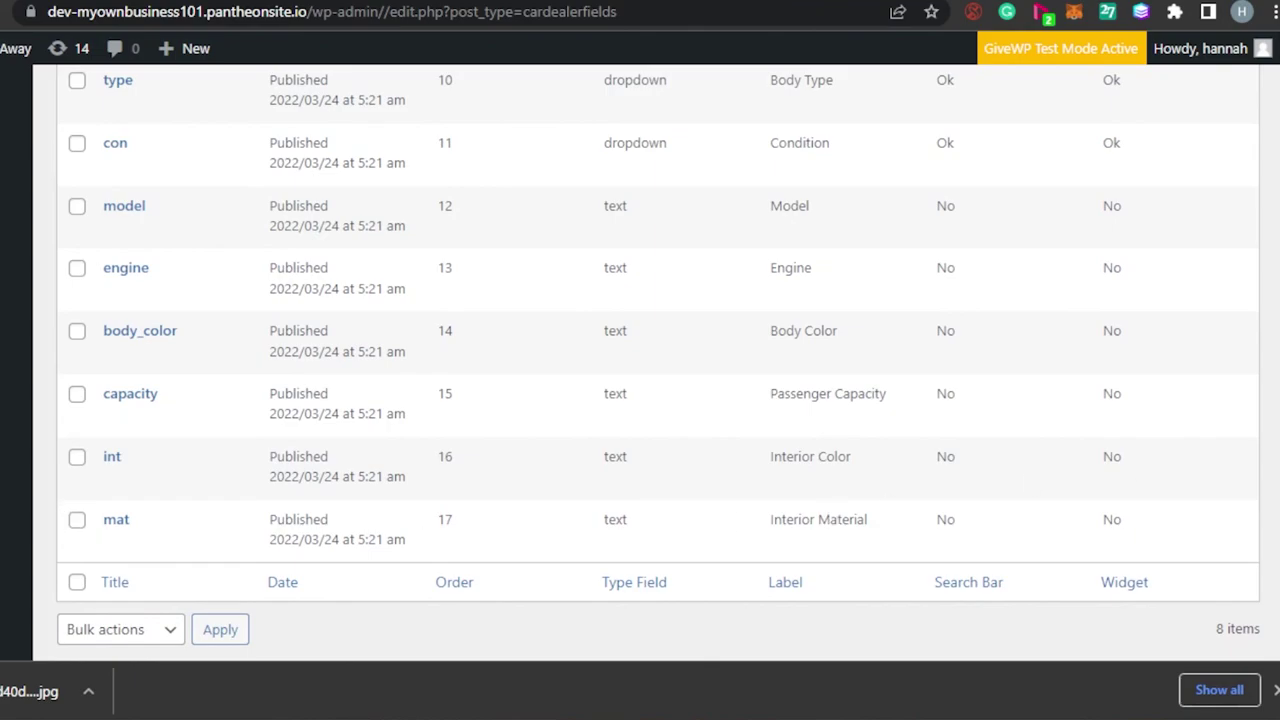
scroll(490, 525, up, 3)
scroll(420, 460, down, 3)
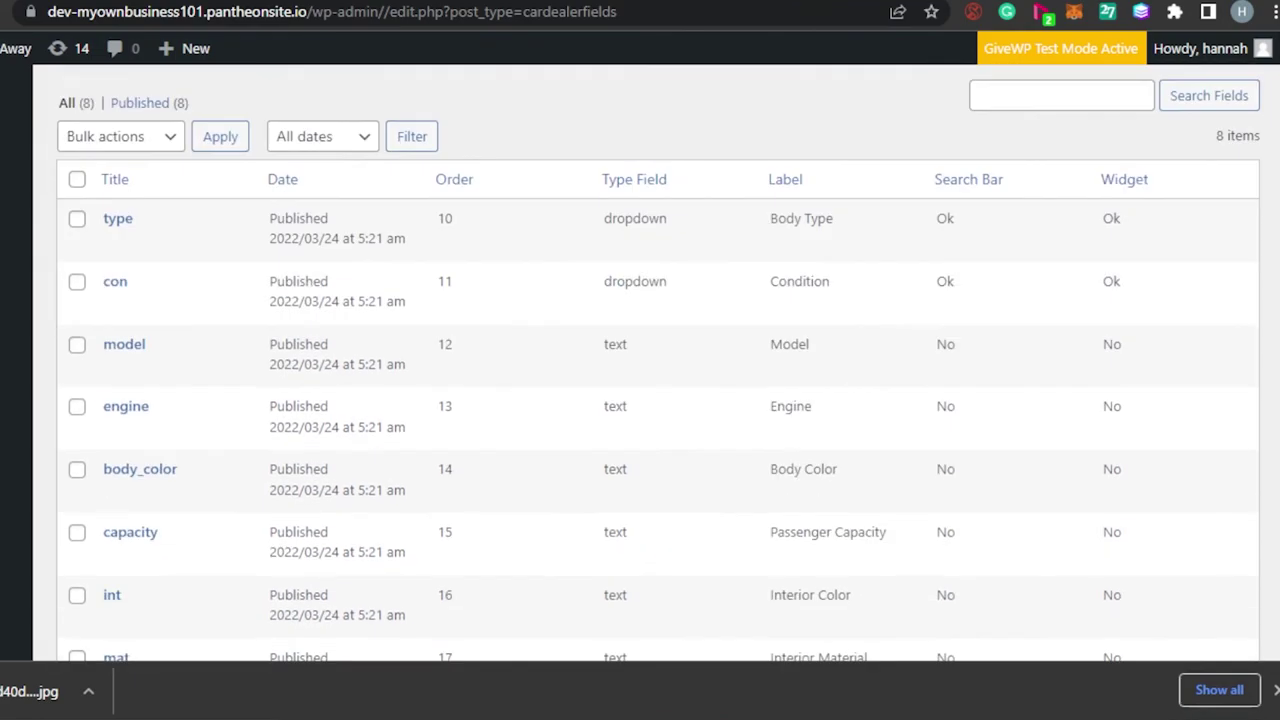
scroll(275, 332, up, 4)
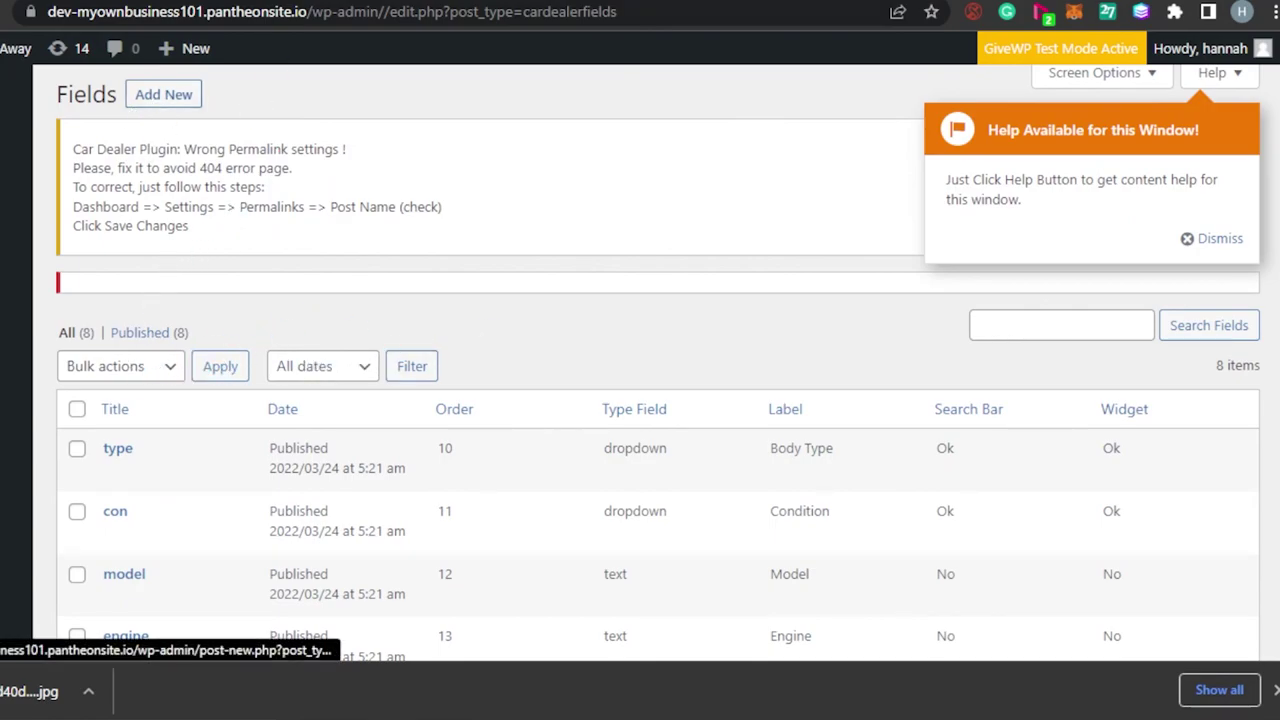
scroll(640, 360, down, 3)
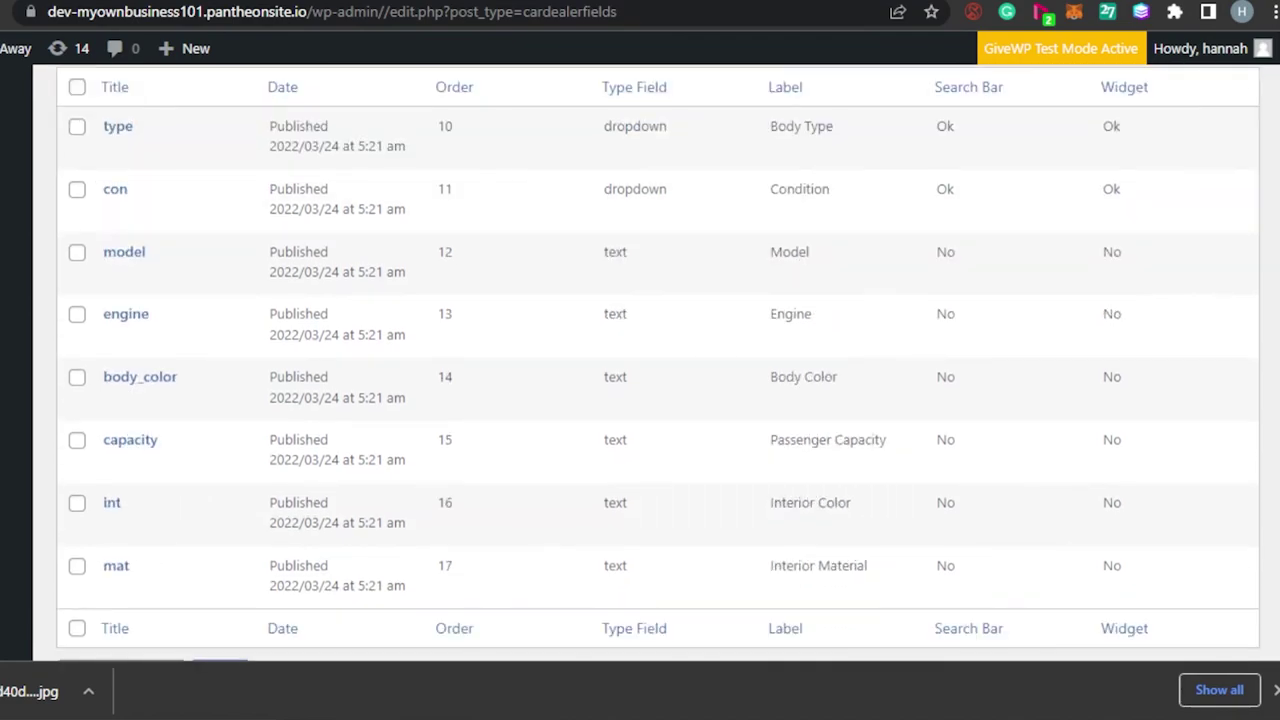
scroll(640, 360, up, 3)
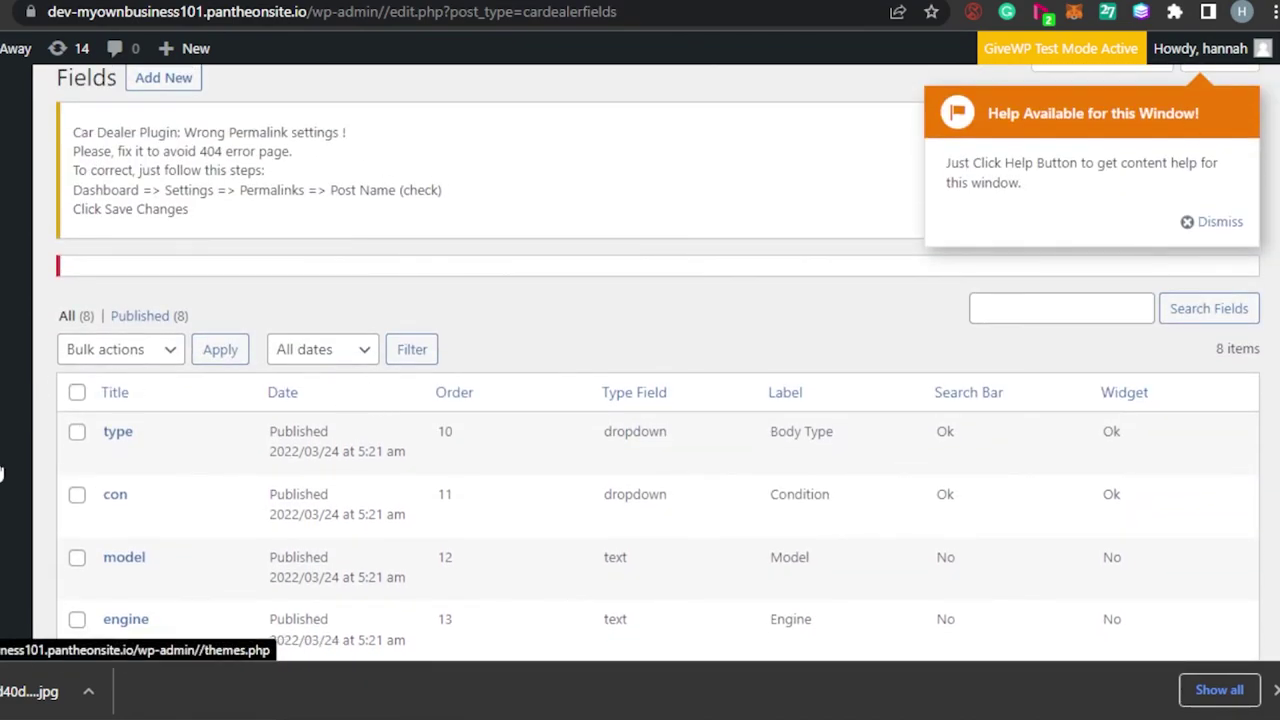
scroll(786, 362, down, 5)
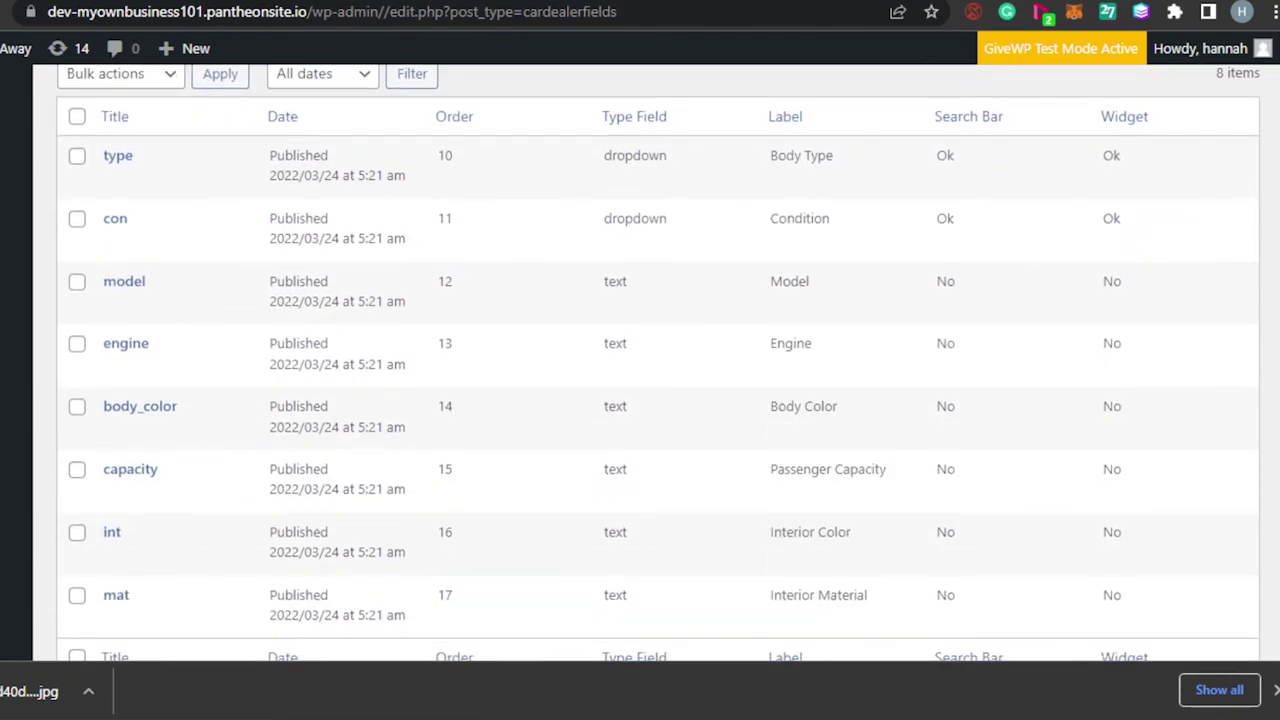
Dismiss Chrome's downloads bar so the full Fields list is visible.
click(1274, 690)
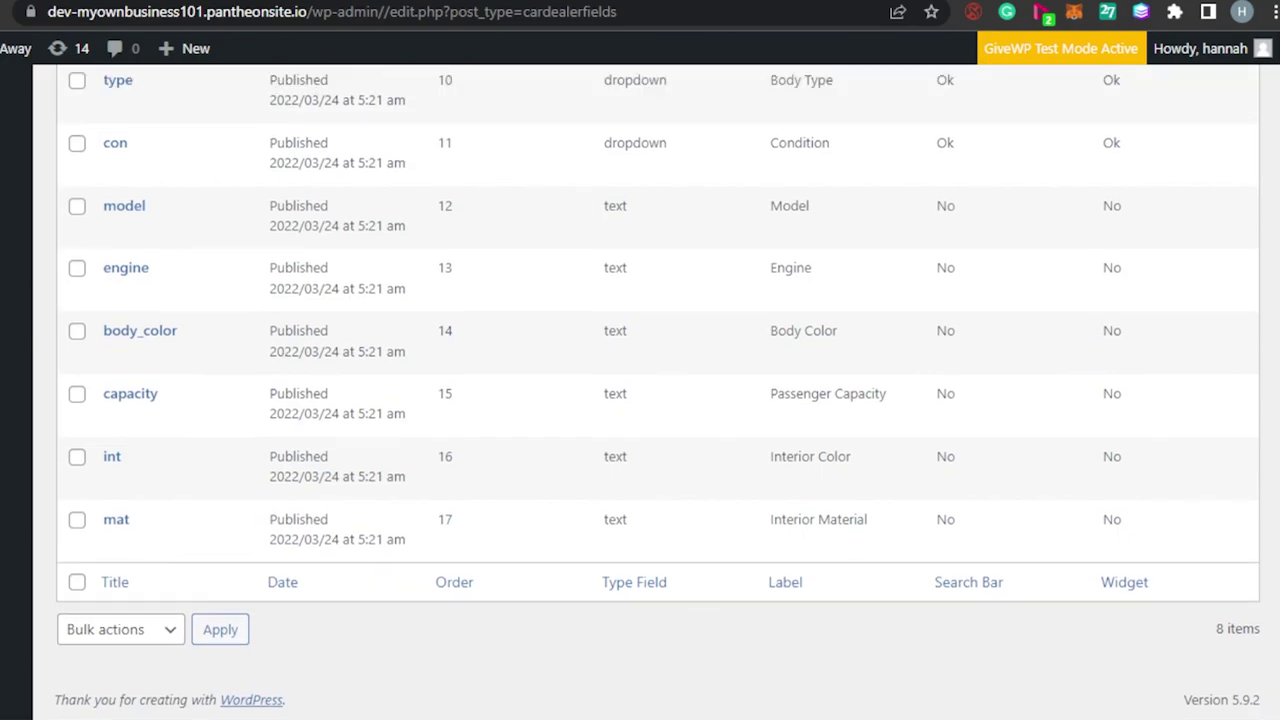
scroll(640, 400, up, 5)
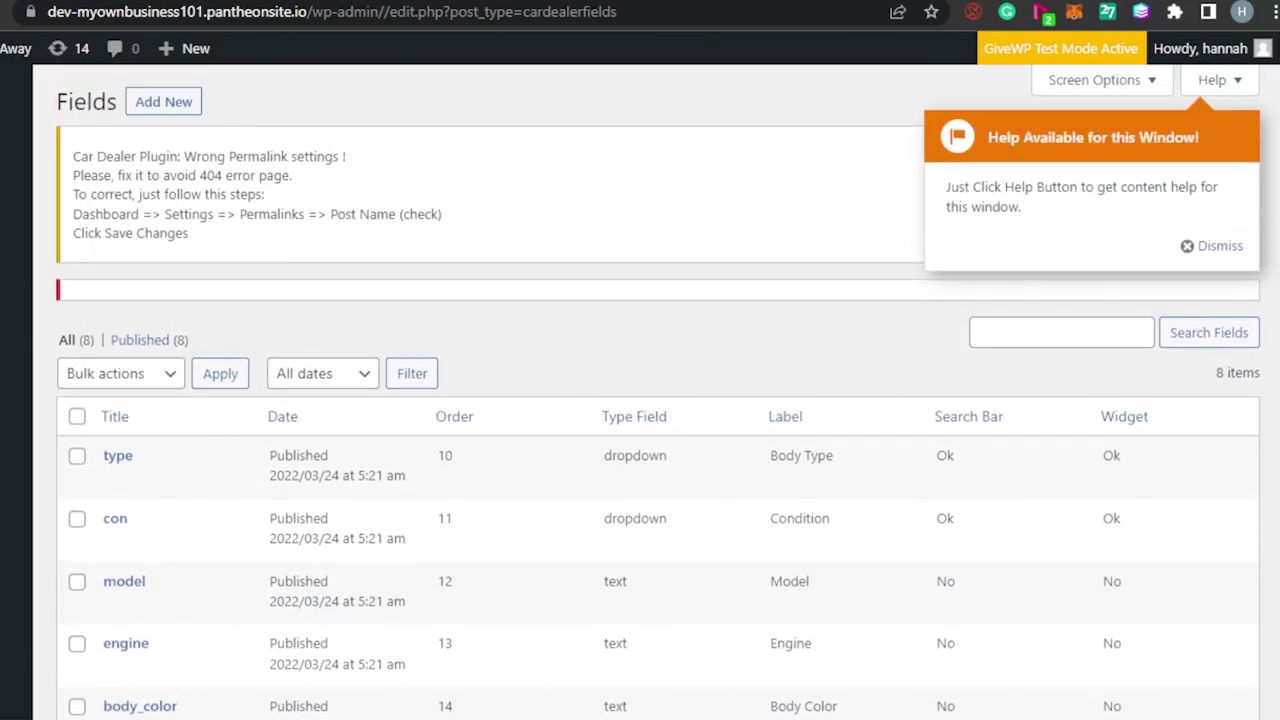
scroll(640, 400, down, 1)
scroll(640, 400, up, 1)
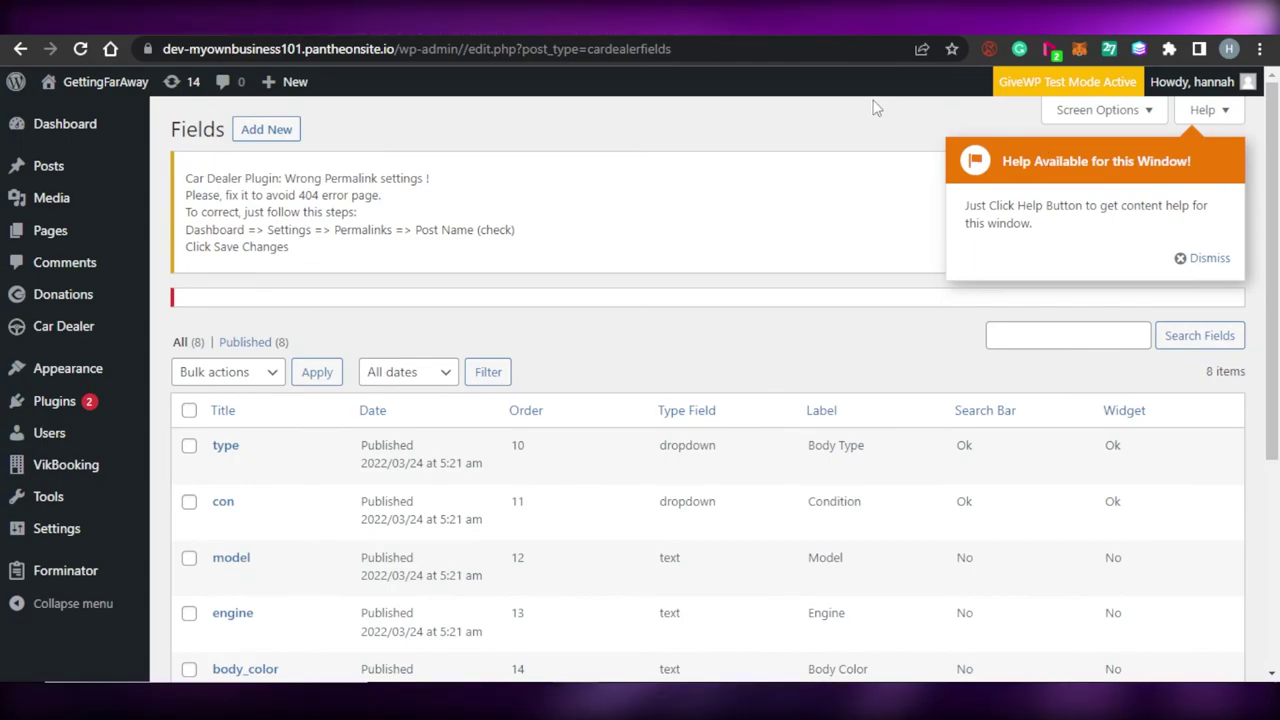